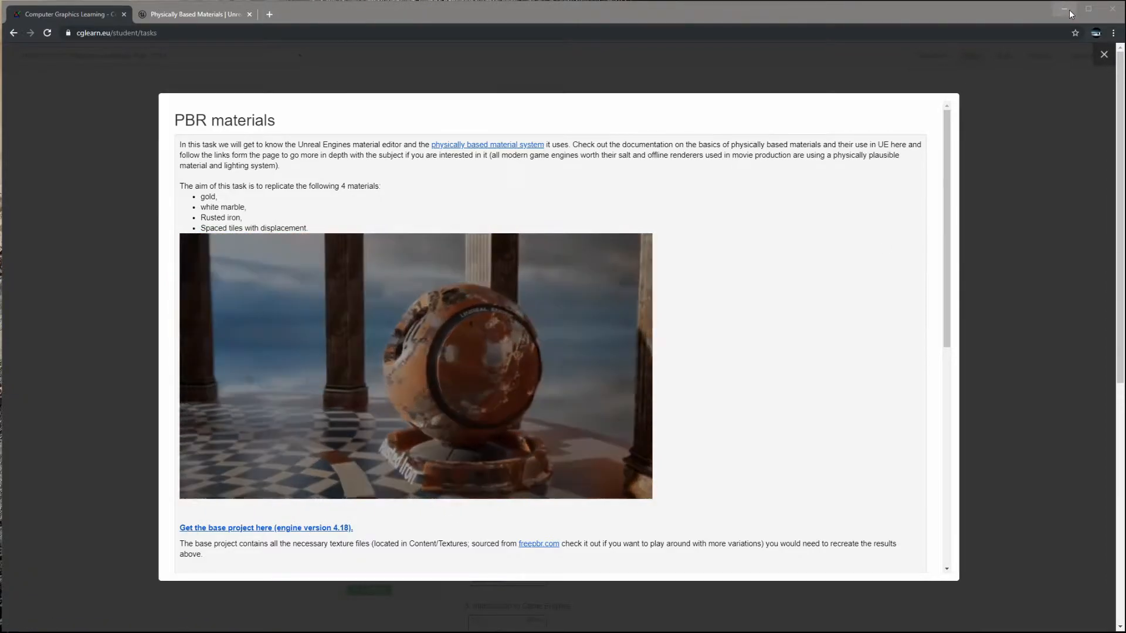
- Launch MaterialsBase.uproject with Unreal Engine version 4.23
click(1069, 10)
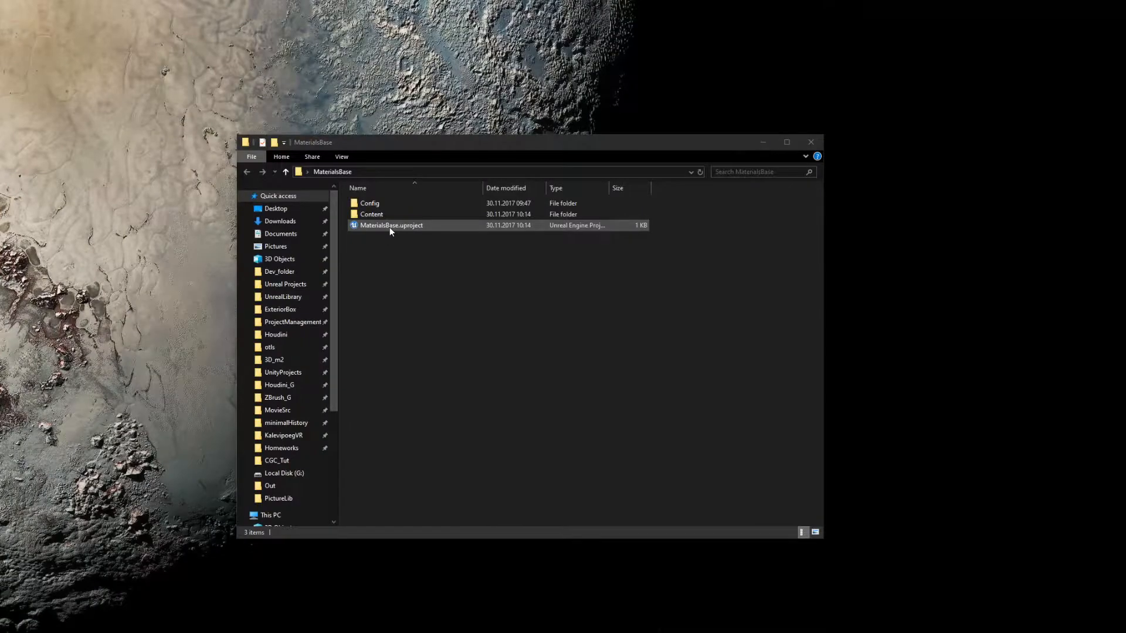
double_click(390, 228)
click(490, 283)
click(590, 305)
click(626, 300)
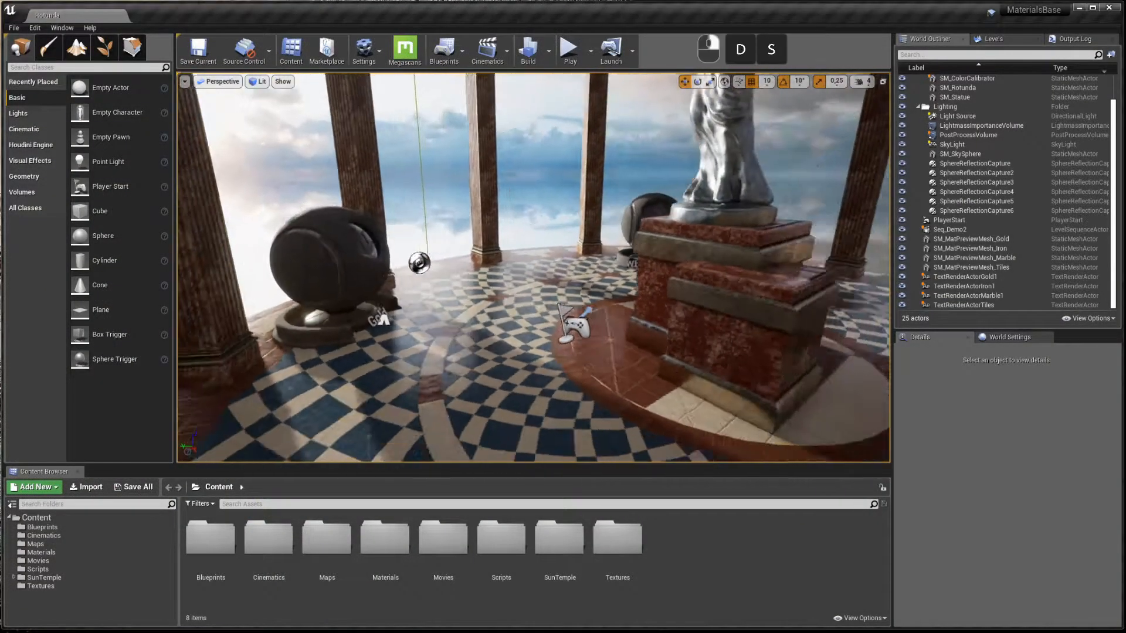
- Fly the viewport camera to the Rusted Iron preview sphere and select it
right_drag(534, 267, 622, 267)
key(d)
key(w)
key(a)
click(613, 264)
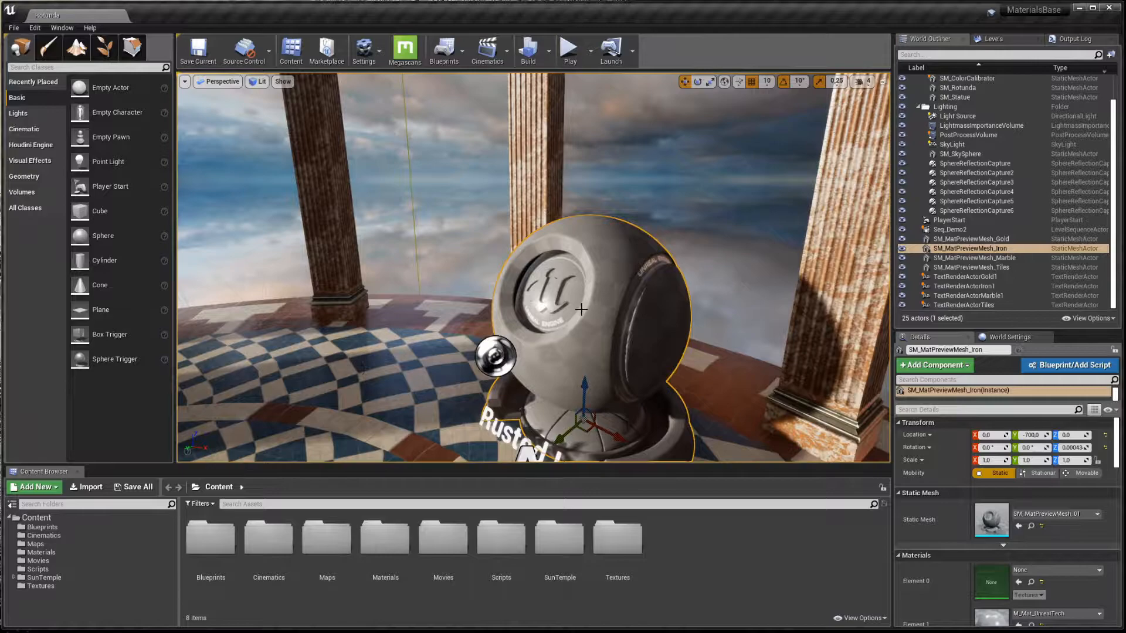
- Browse the Materials and Textures folders to review the supplied textures, then reframe the rotunda view
click(65, 553)
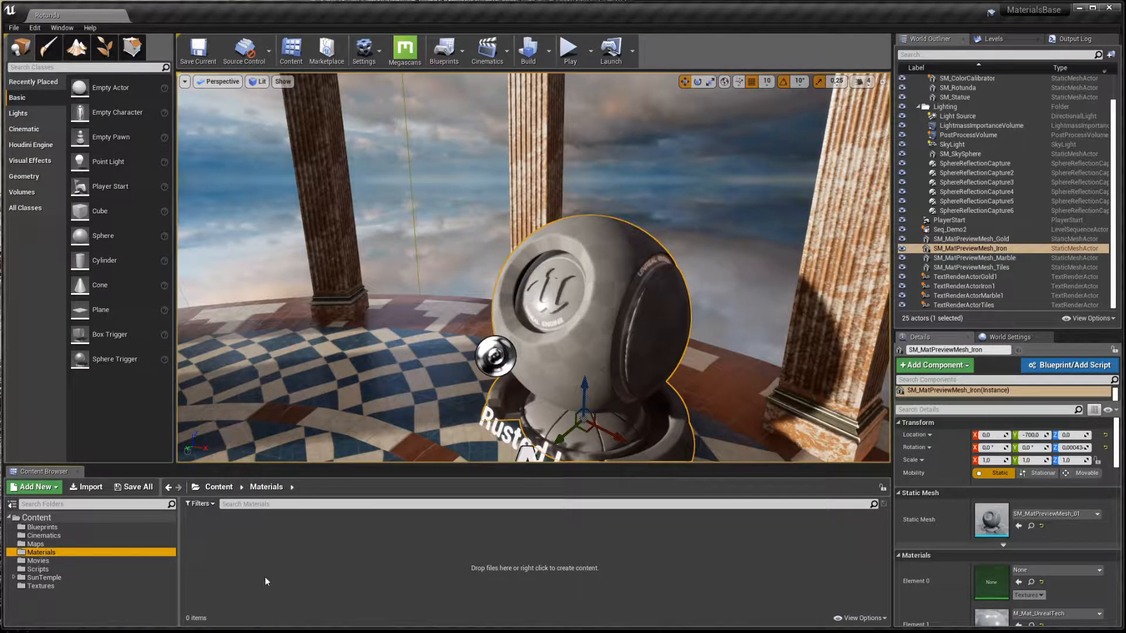
click(41, 585)
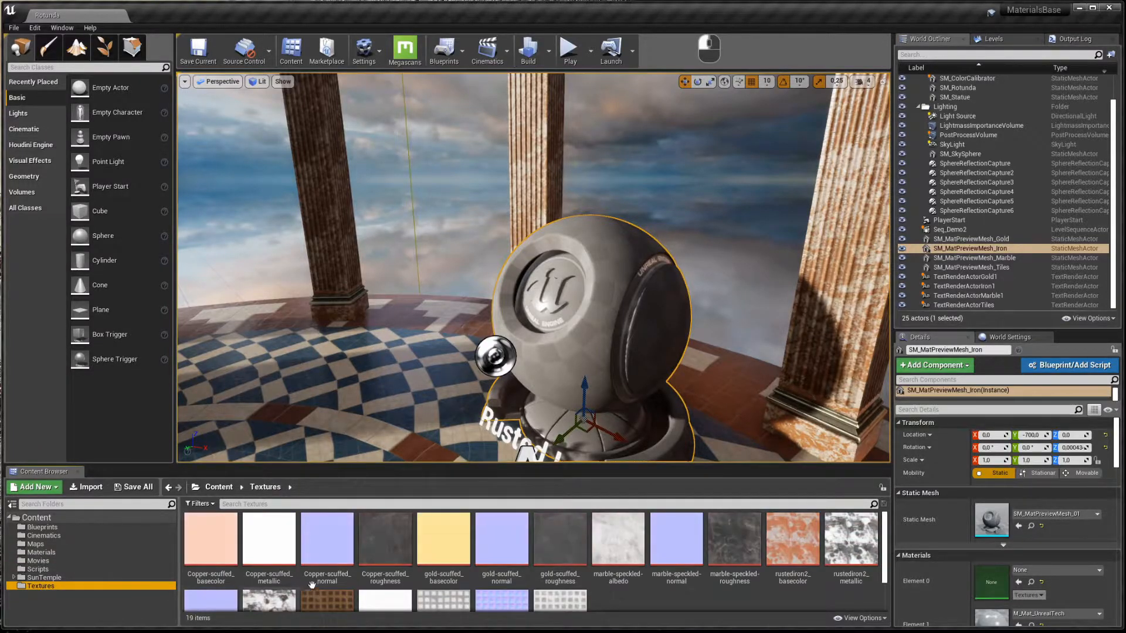
mouse_move(481, 556)
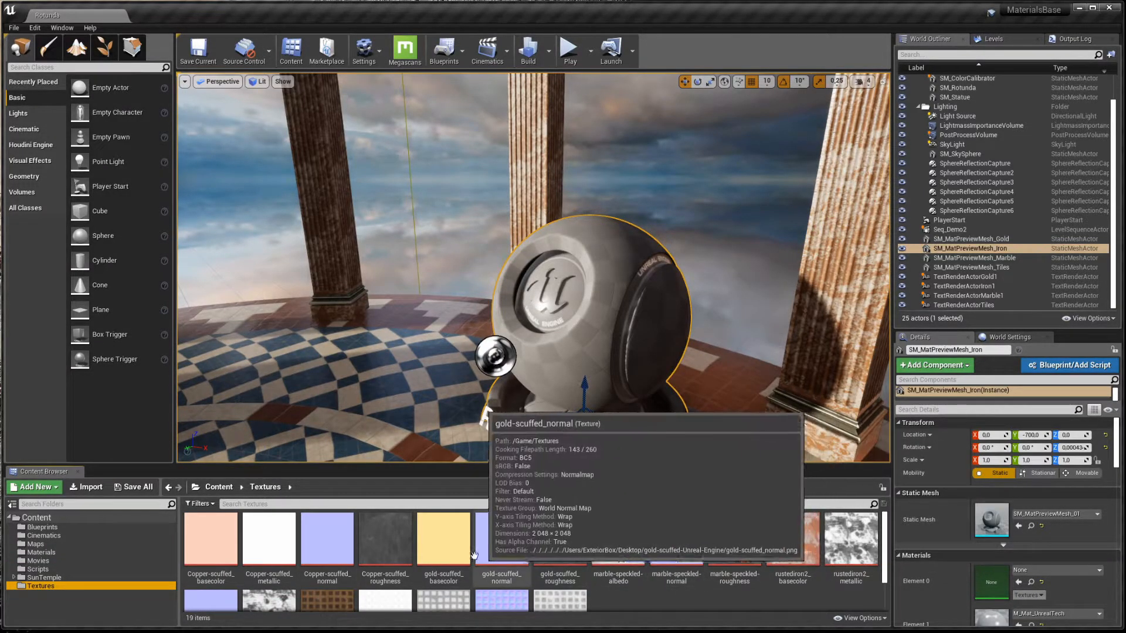
mouse_move(391, 562)
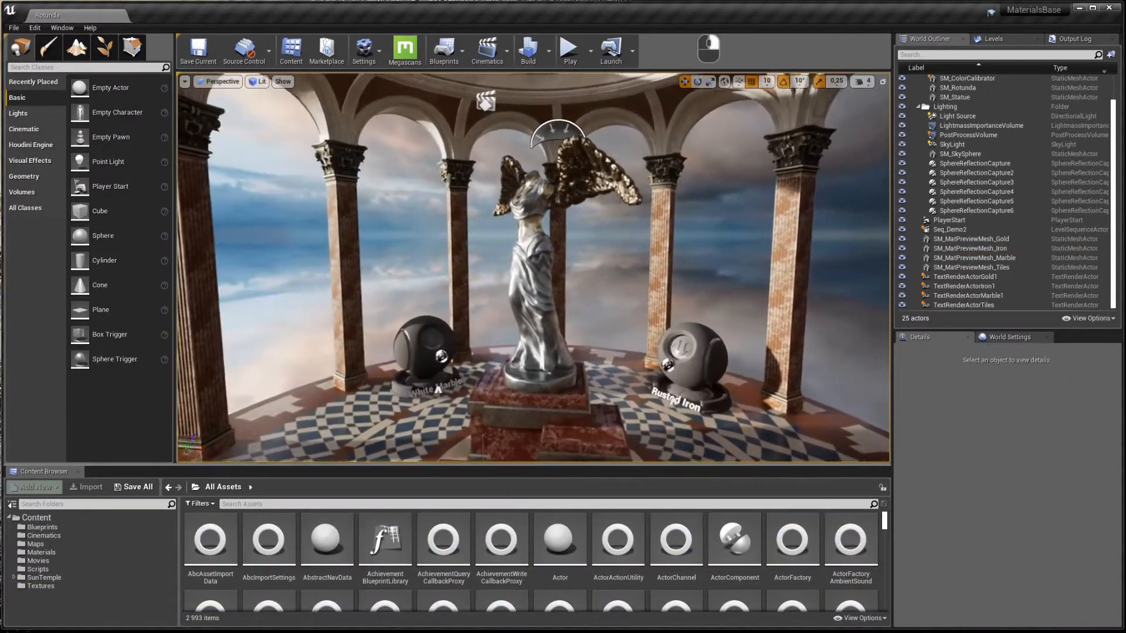
right_drag(698, 315, 690, 322)
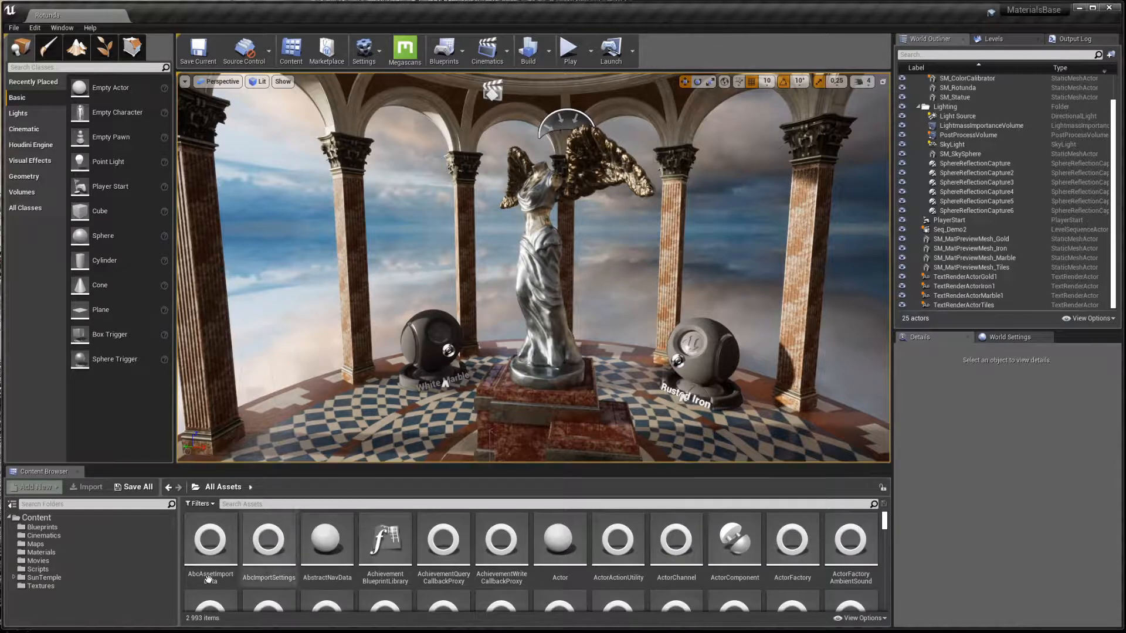
- Review the SunTemple > Assets > Materials examples, then collapse SunTemple and open Content/Materials
click(14, 577)
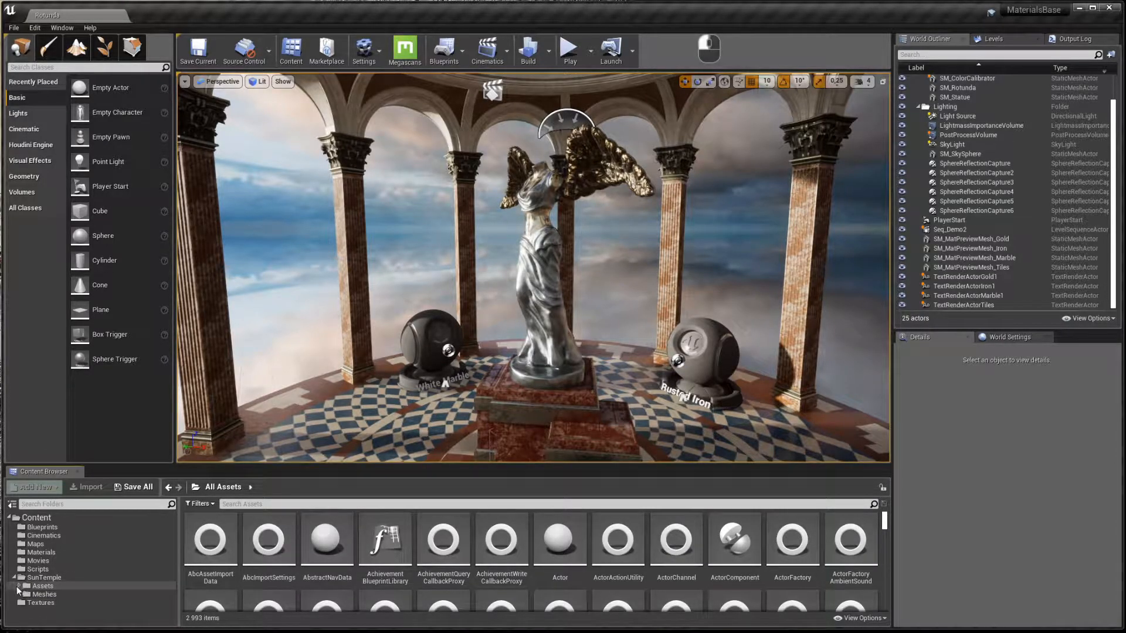
double_click(22, 586)
click(50, 594)
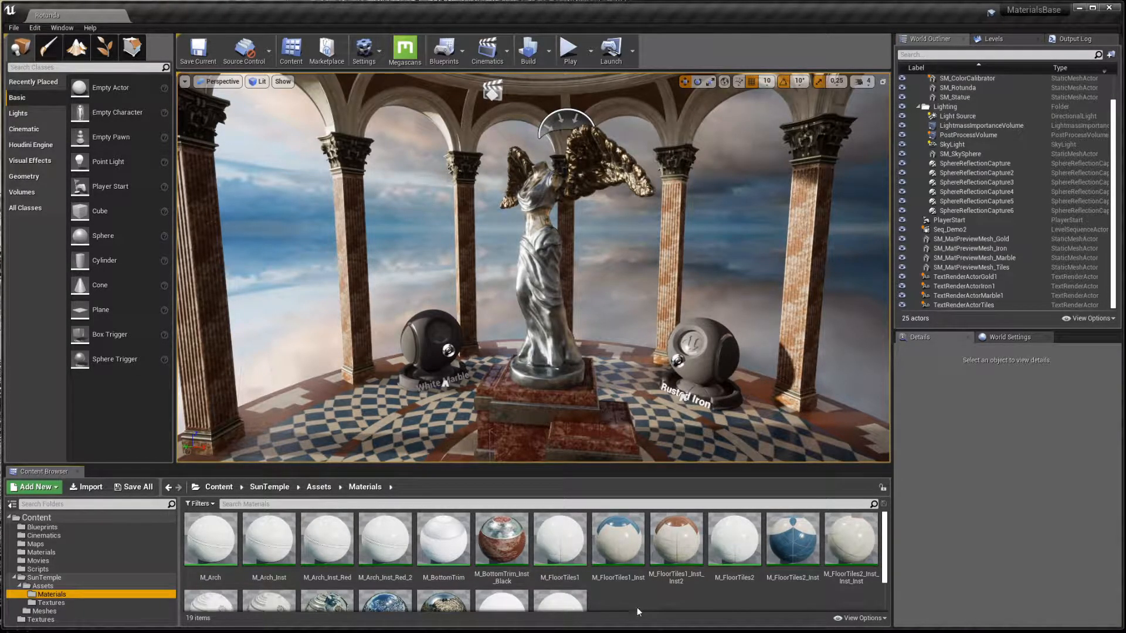
click(14, 578)
click(46, 553)
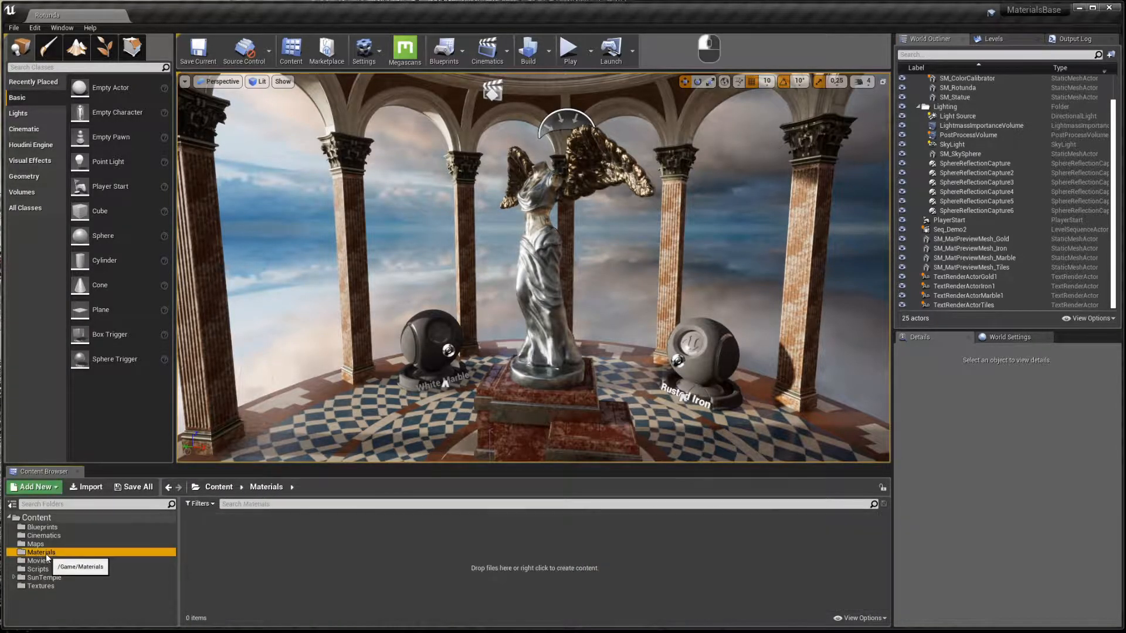
click(239, 548)
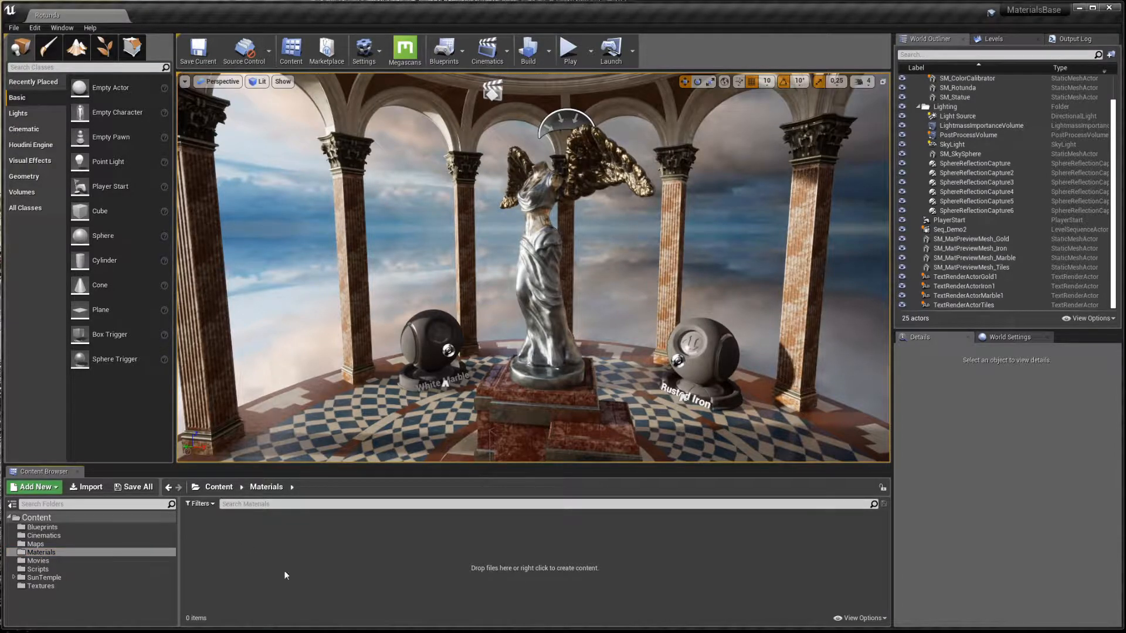
- Create a Material asset named M_Testing_0 in Content/Materials and open it in the Material Editor
right_click(329, 581)
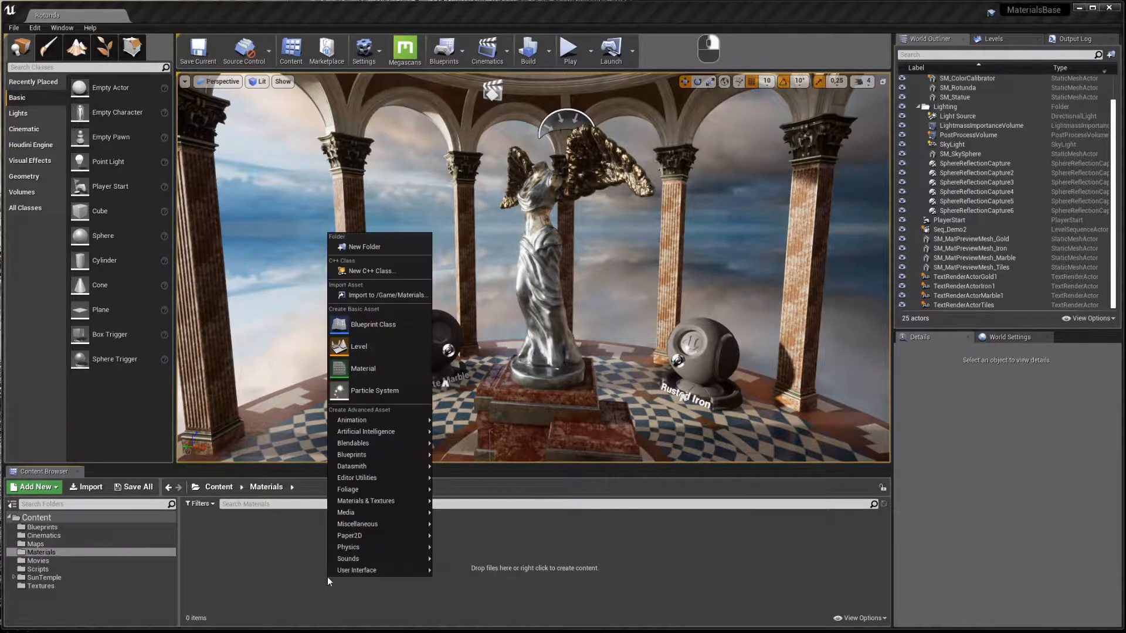
click(353, 374)
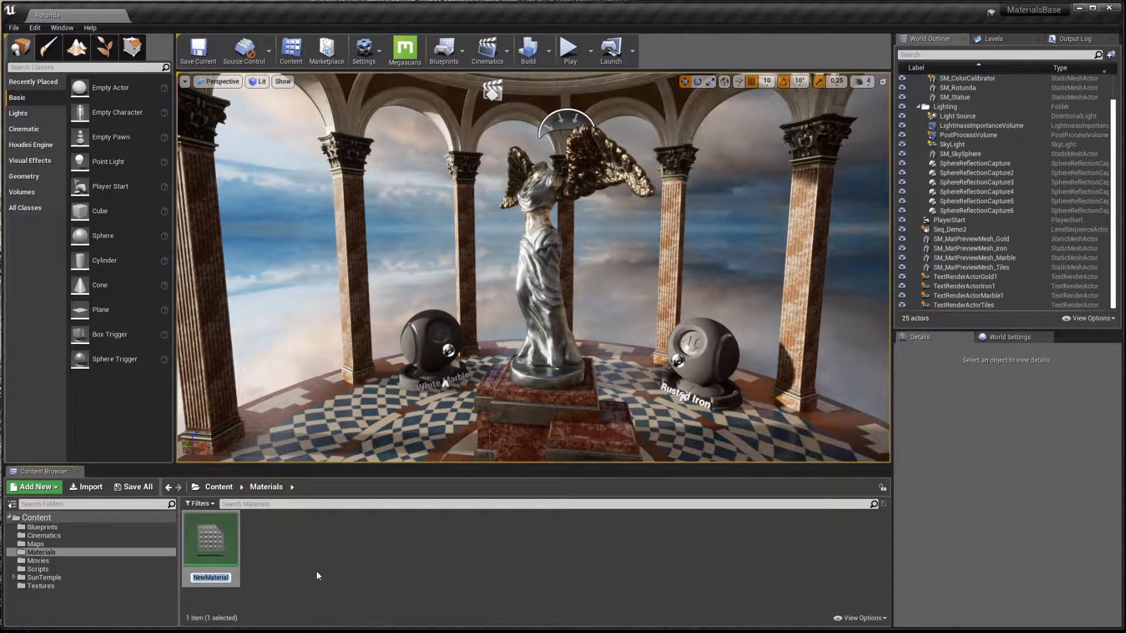
text(M_)
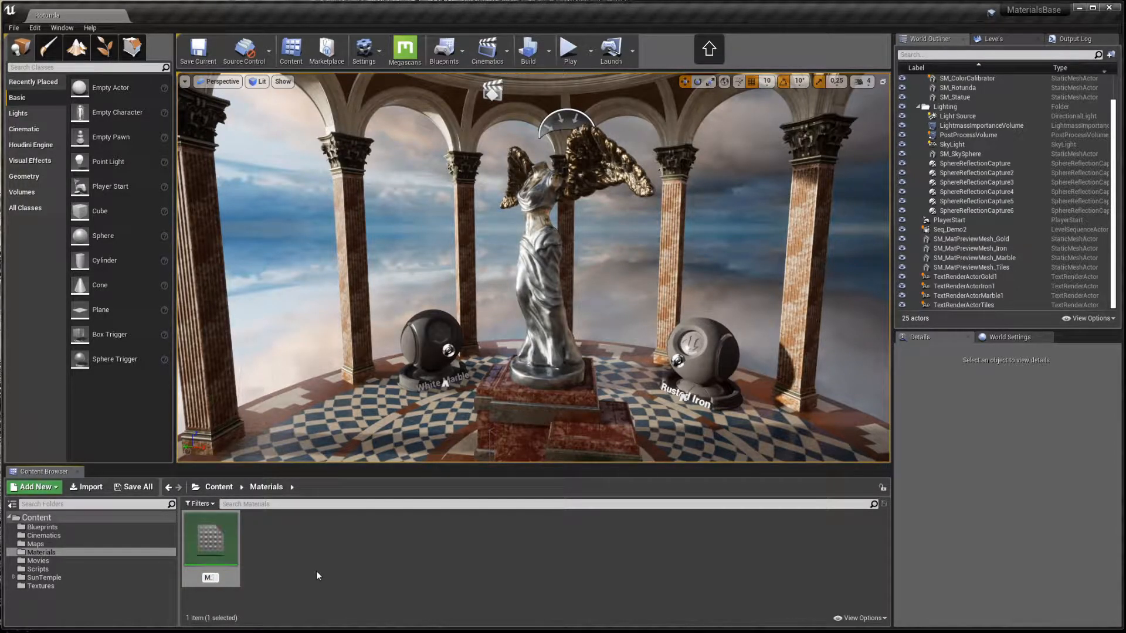
text(Testing_0)
click(370, 552)
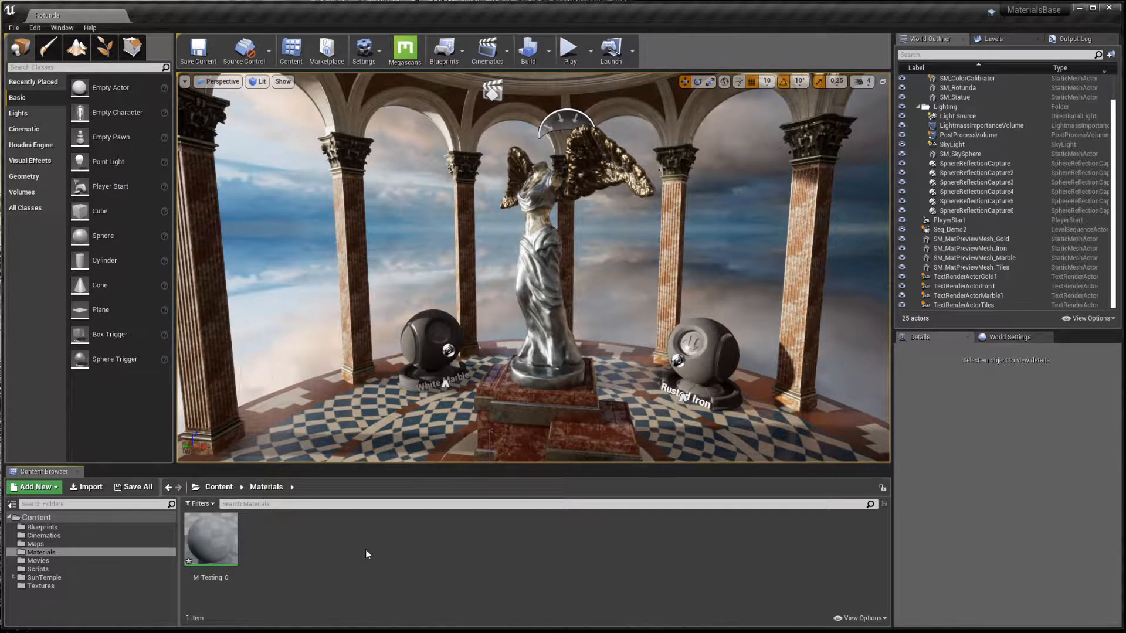
double_click(211, 538)
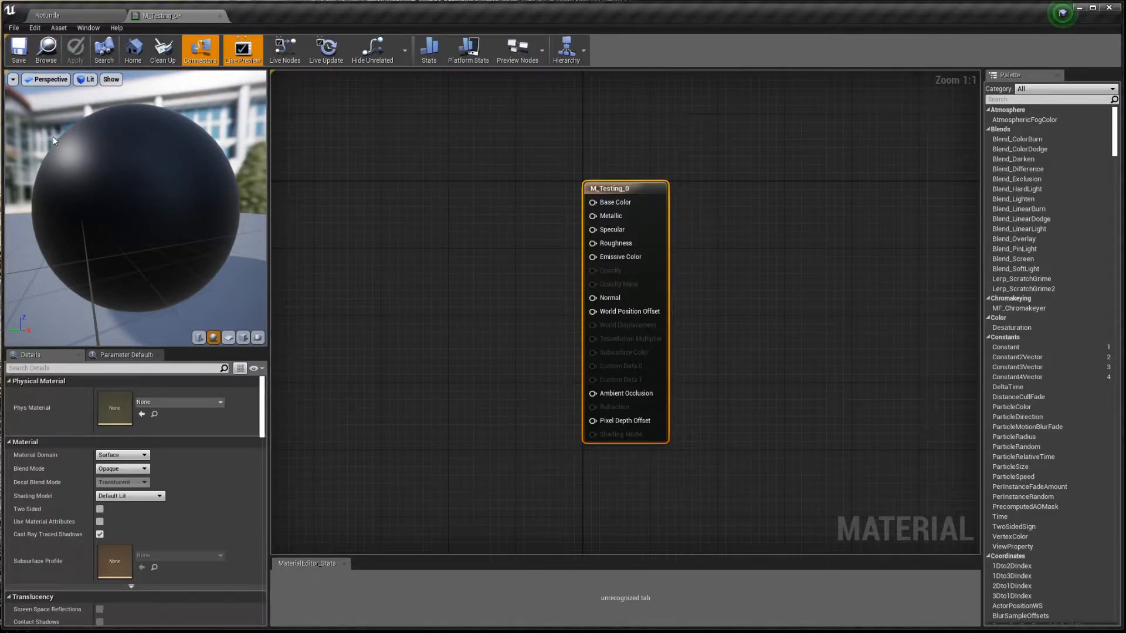
drag(55, 139, 113, 144)
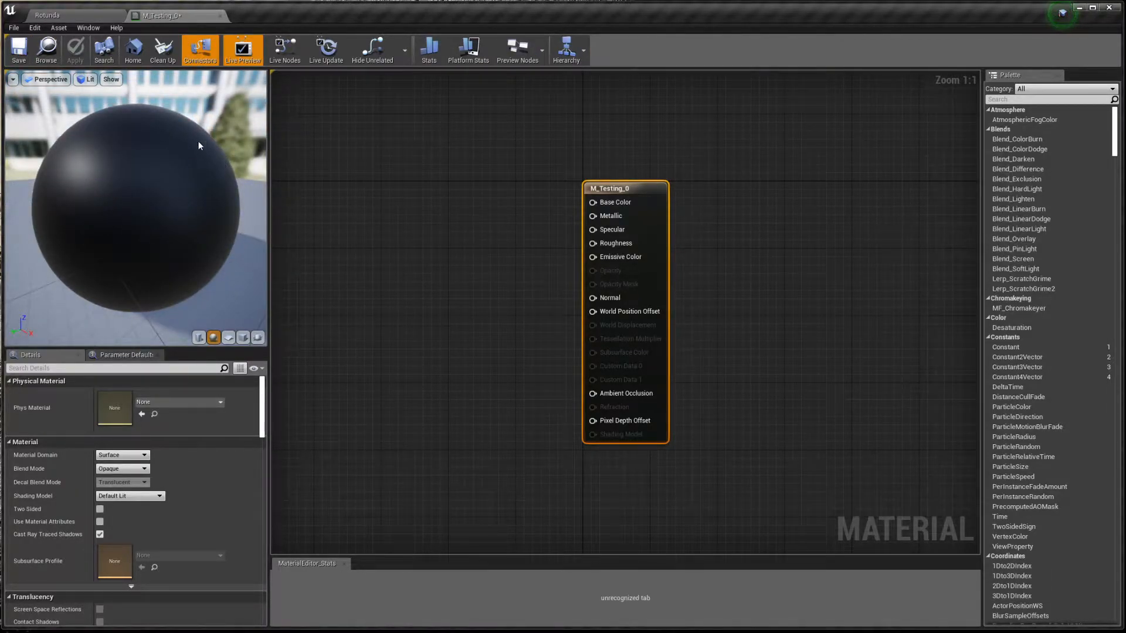
mouse_move(77, 201)
mouse_down()
mouse_move(114, 196)
mouse_move(83, 214)
mouse_up()
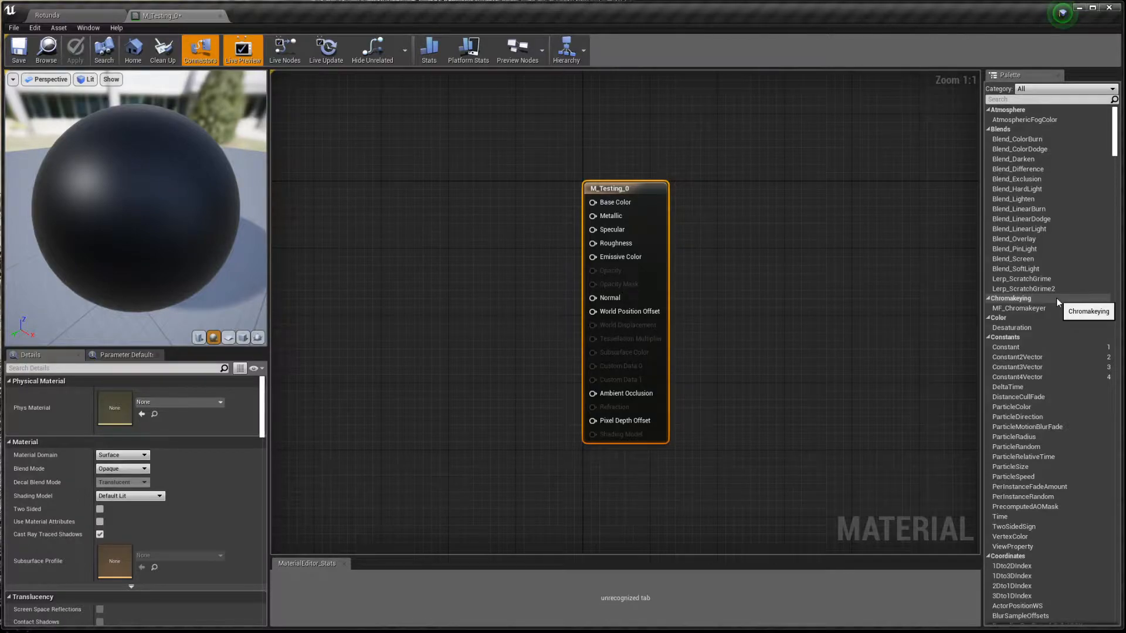
scroll(1056, 297, down, 7)
scroll(1051, 297, up, 7)
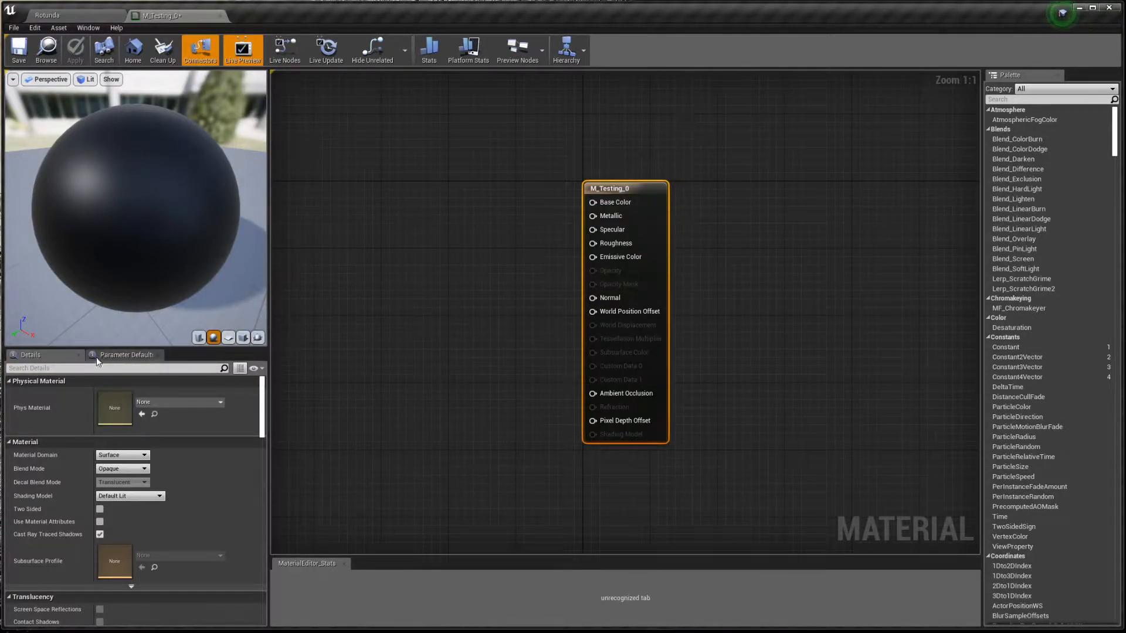
click(123, 356)
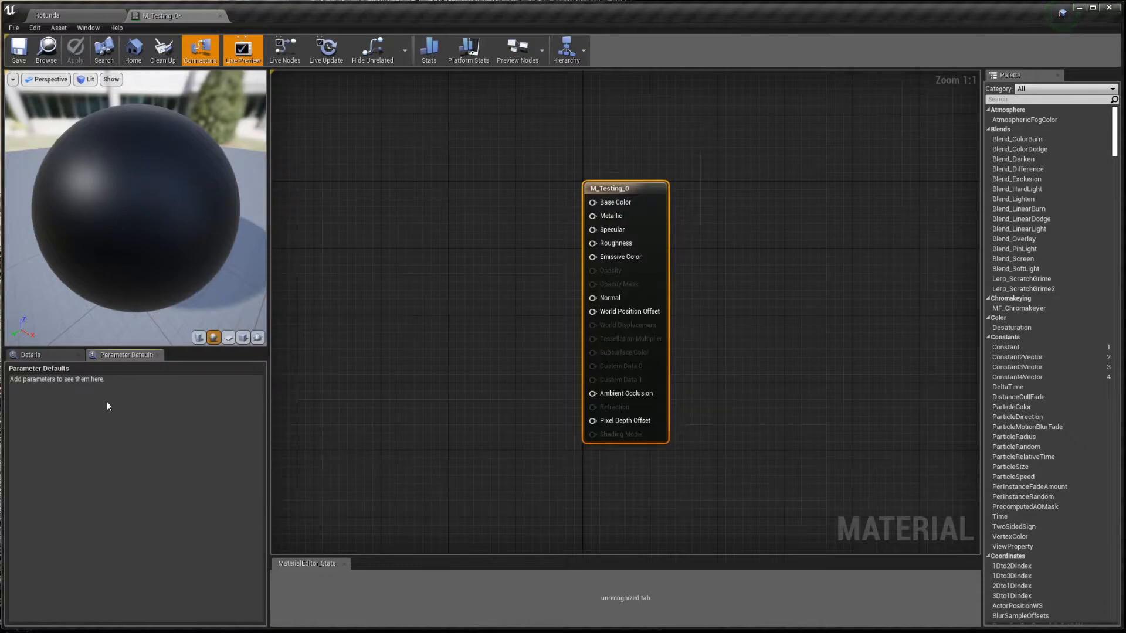
click(40, 357)
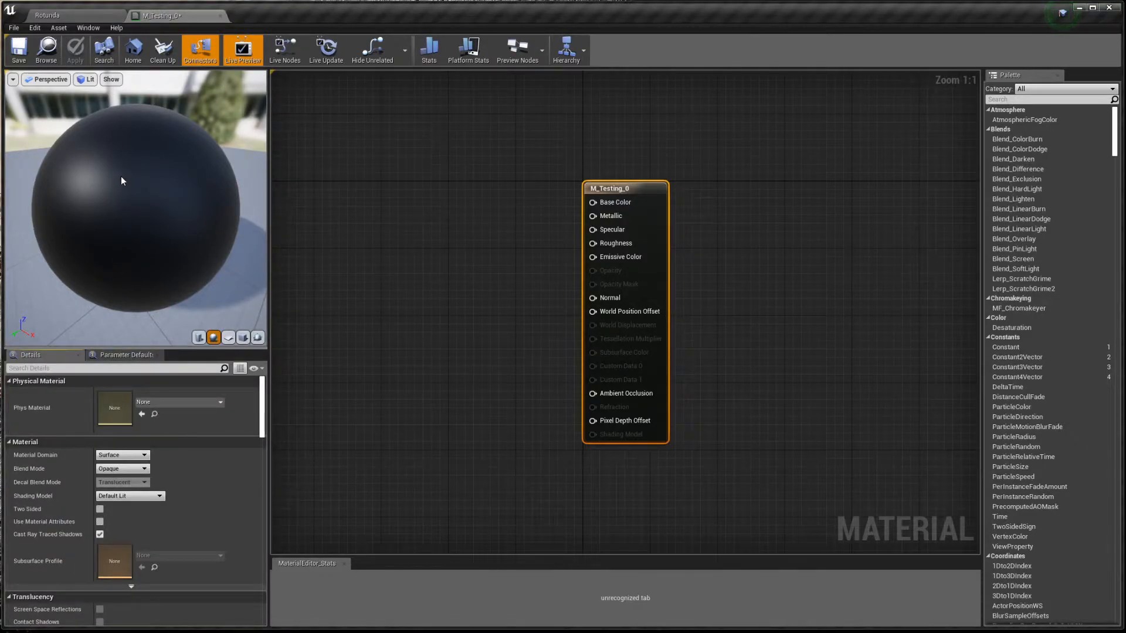
- Select the M_Testing_0 result node and open its Material Domain dropdown in Details
click(85, 28)
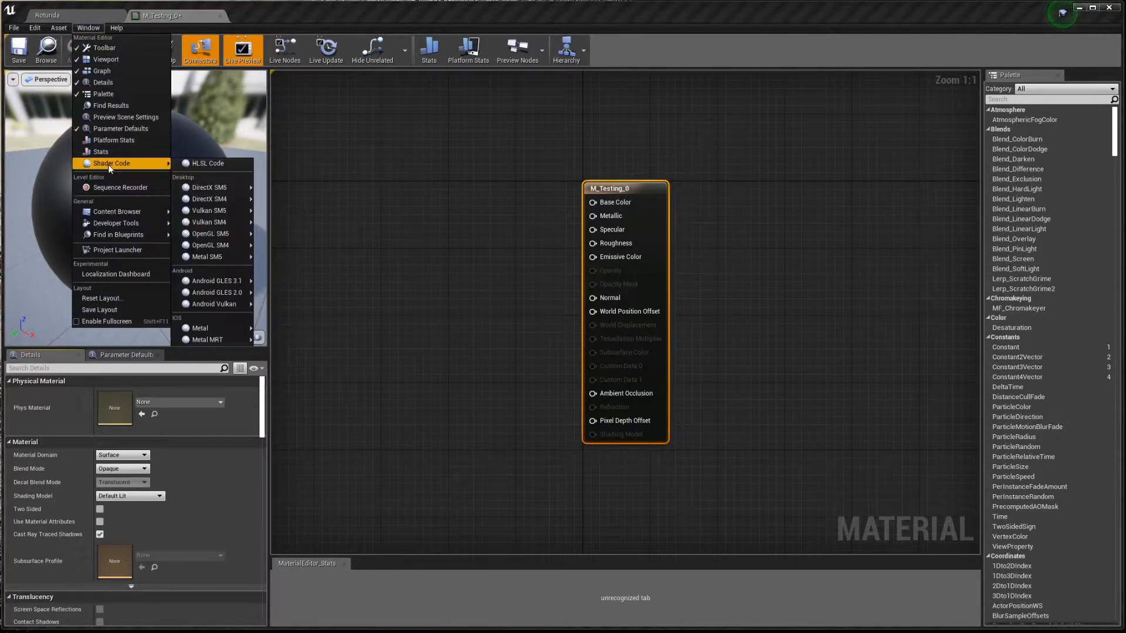
click(403, 340)
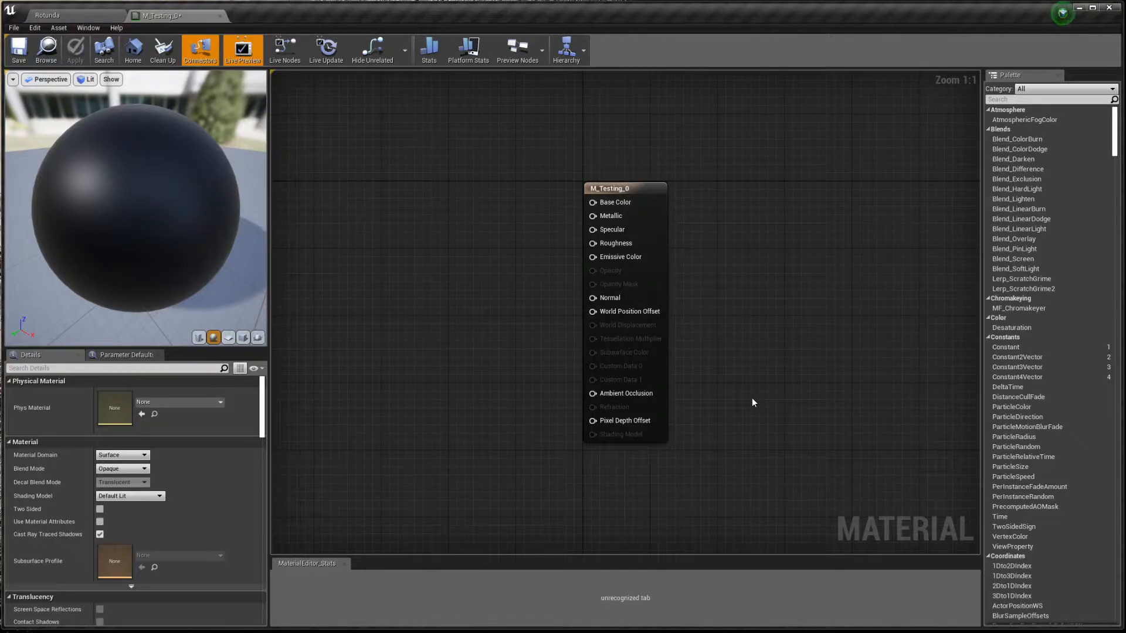
click(647, 233)
click(721, 308)
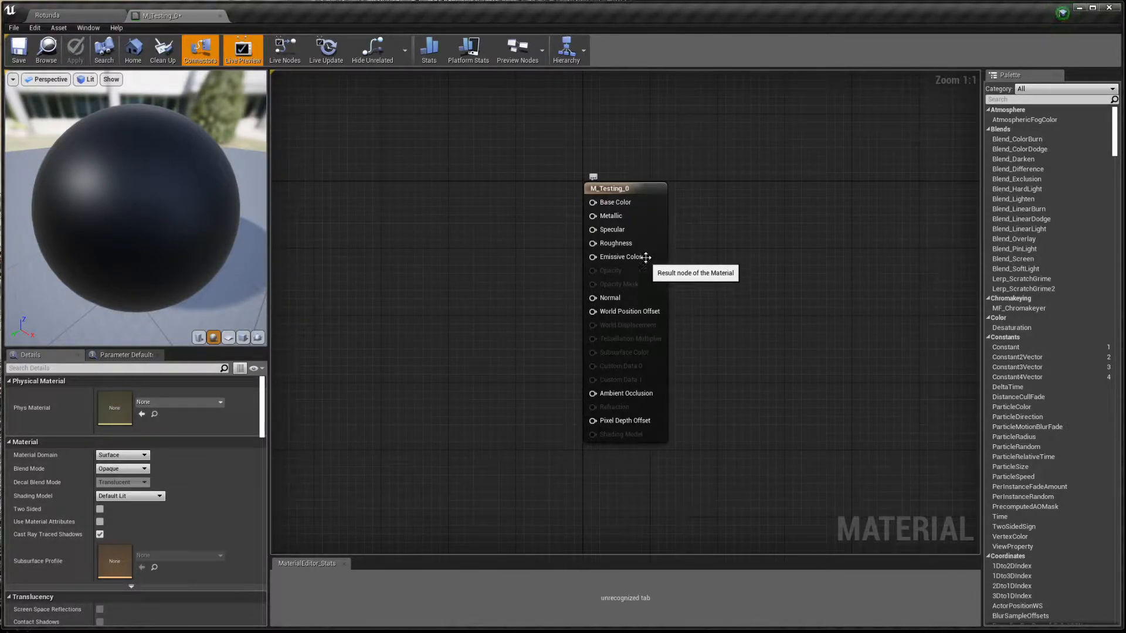
click(650, 235)
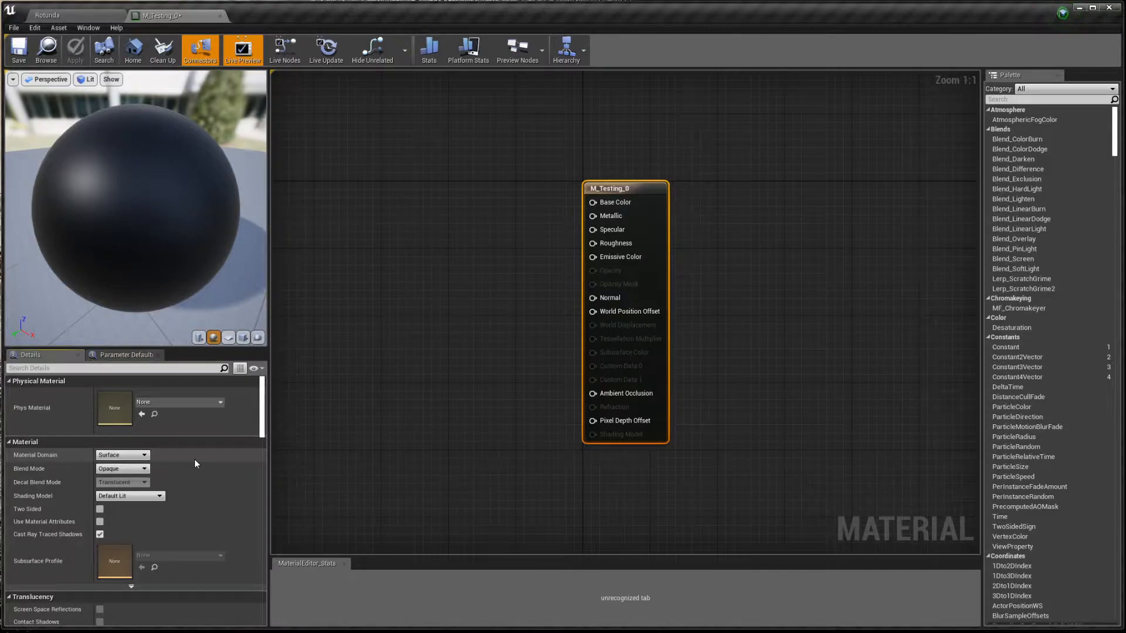
click(144, 456)
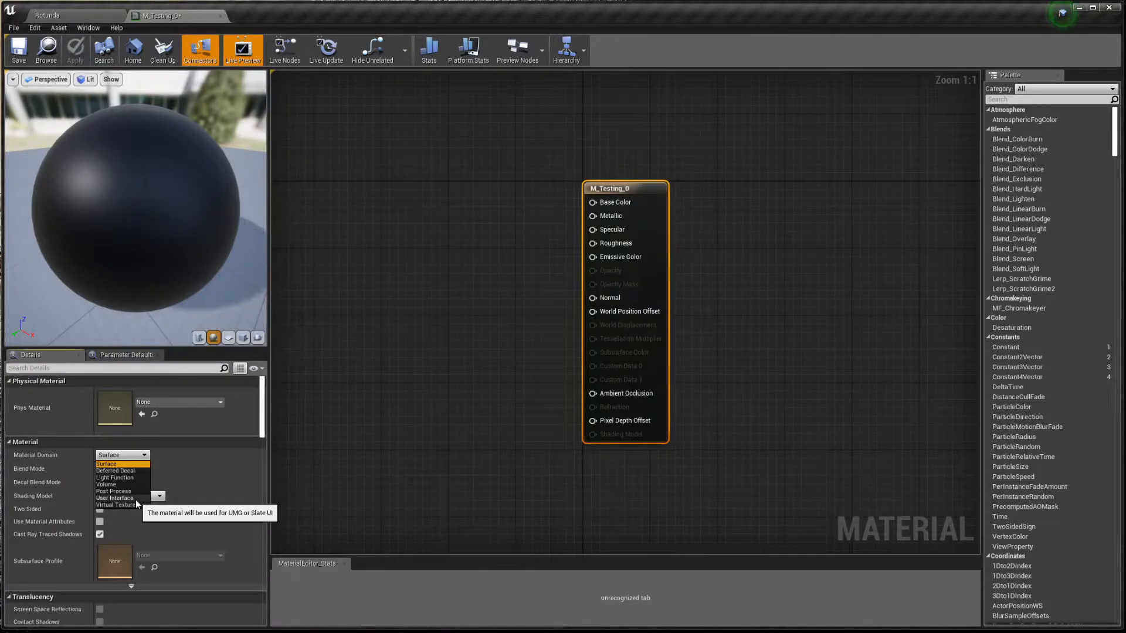
- Keep the Surface material domain and the Opaque blend mode
click(187, 485)
click(132, 472)
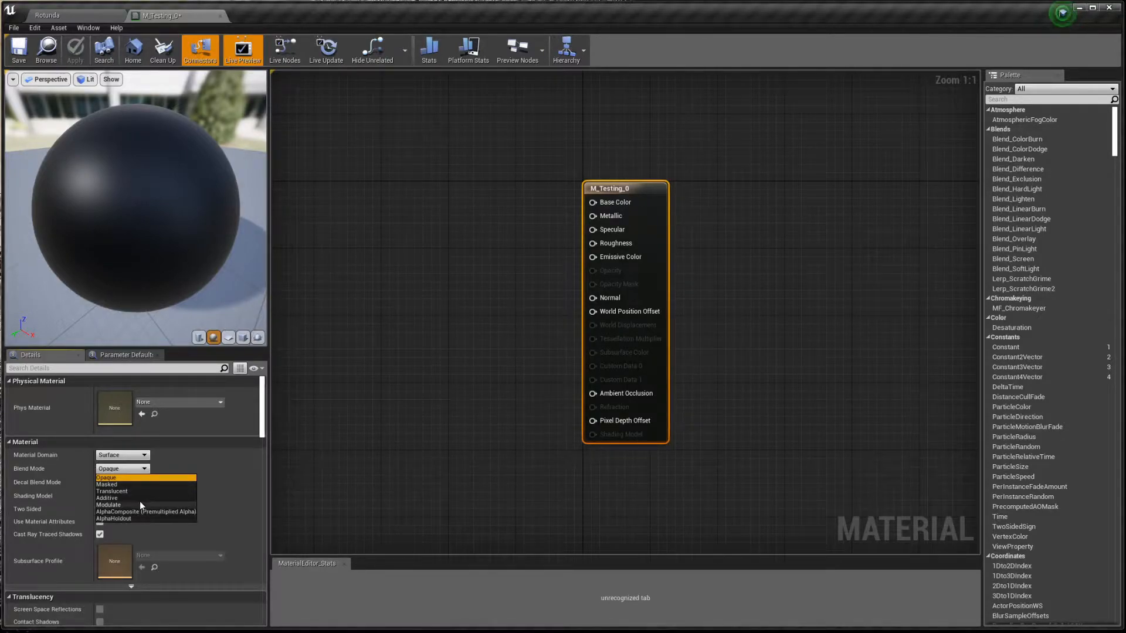
click(189, 478)
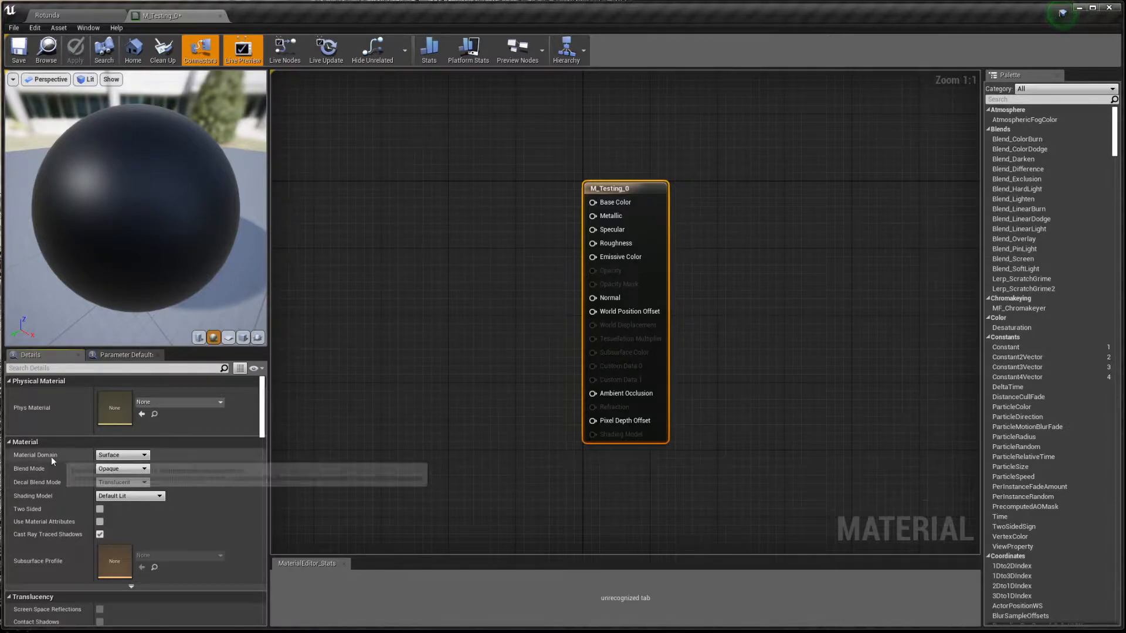
- Try Unlit and Subsurface shading models, then reset shading to Default Lit
click(157, 498)
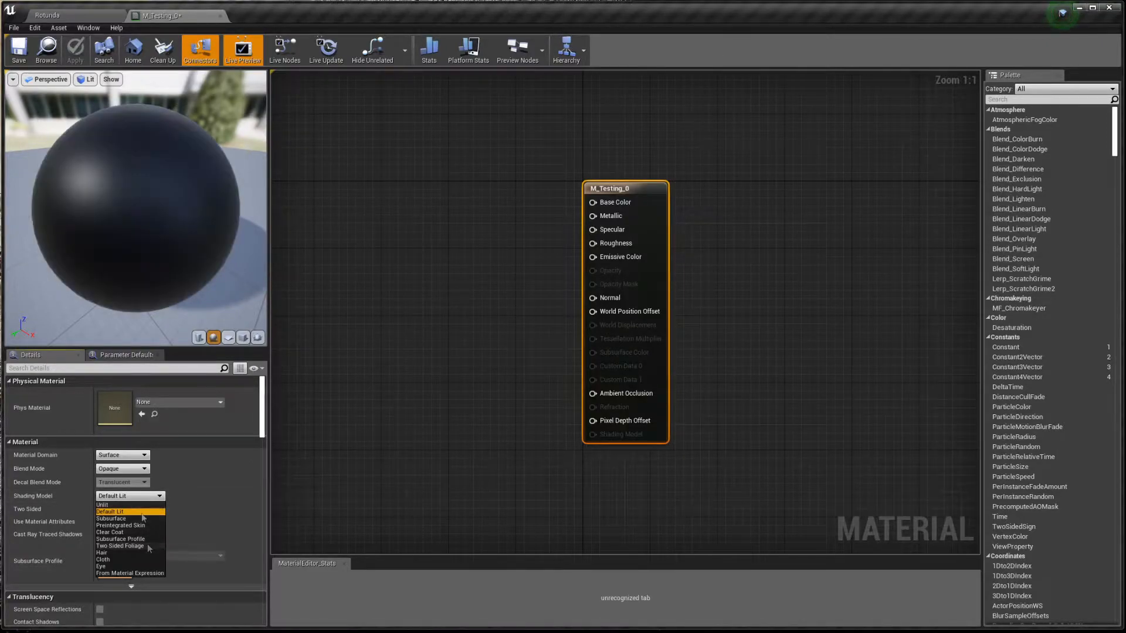
click(140, 505)
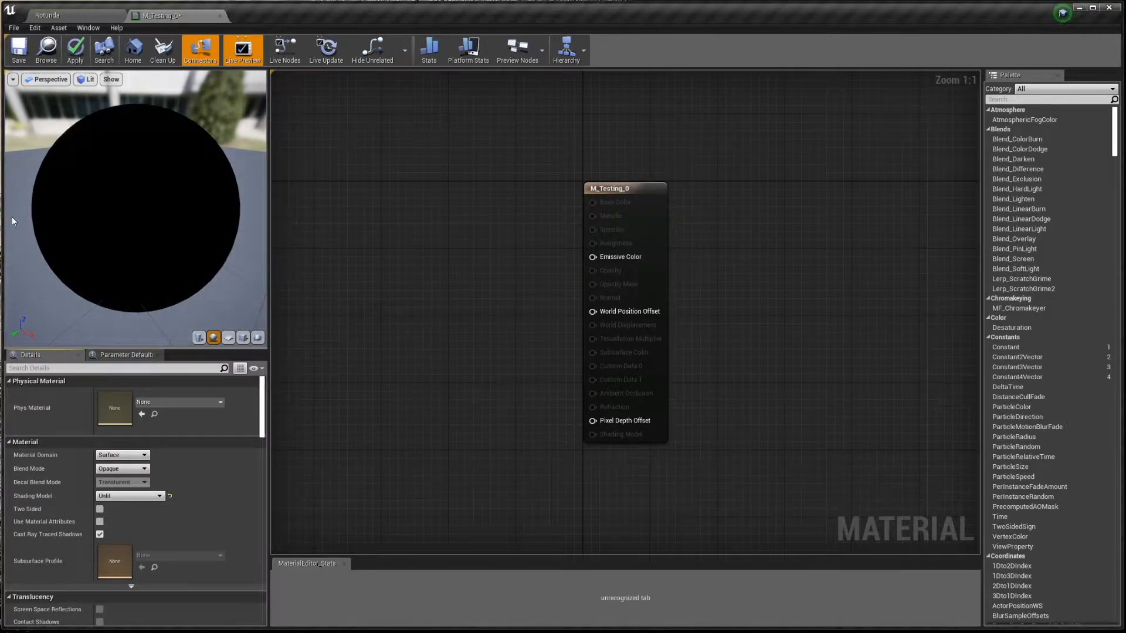
click(126, 496)
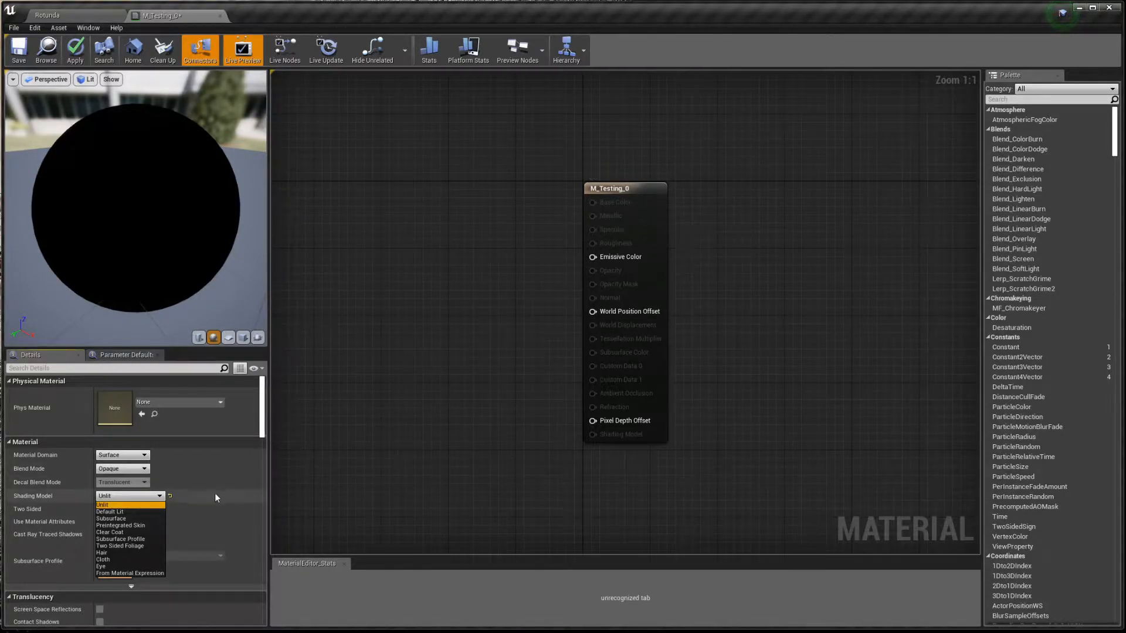
click(130, 518)
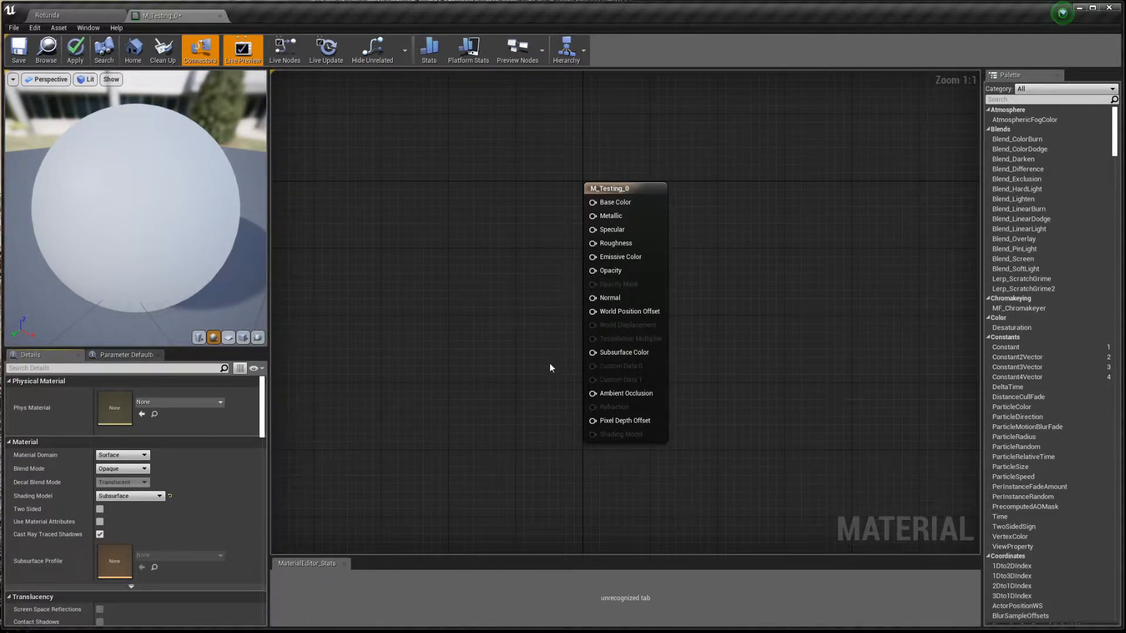
click(170, 497)
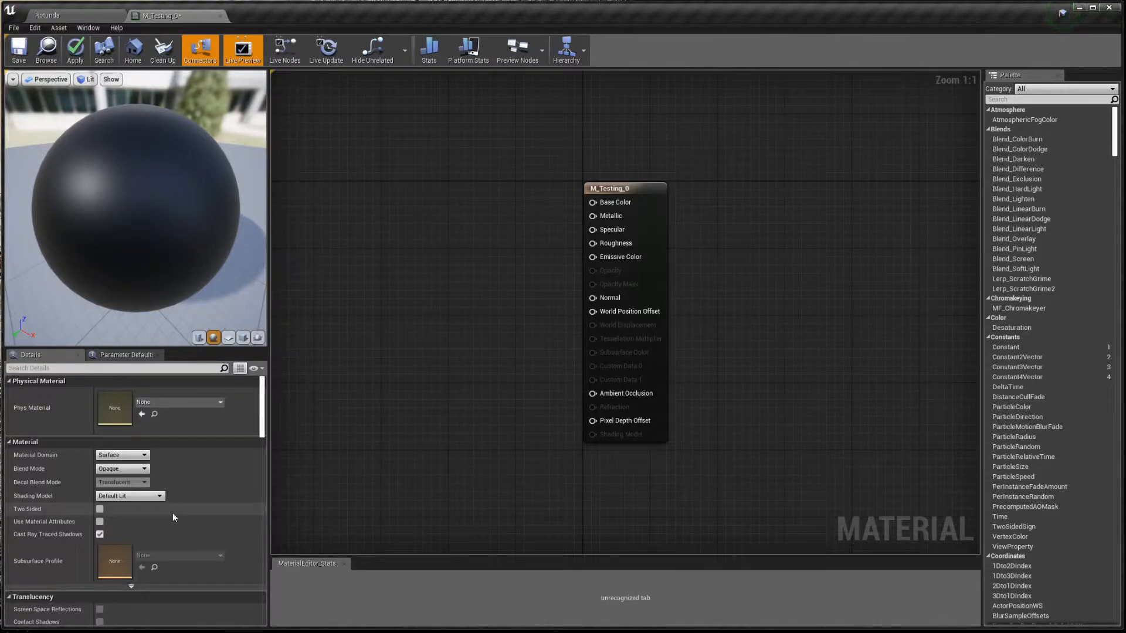
click(228, 337)
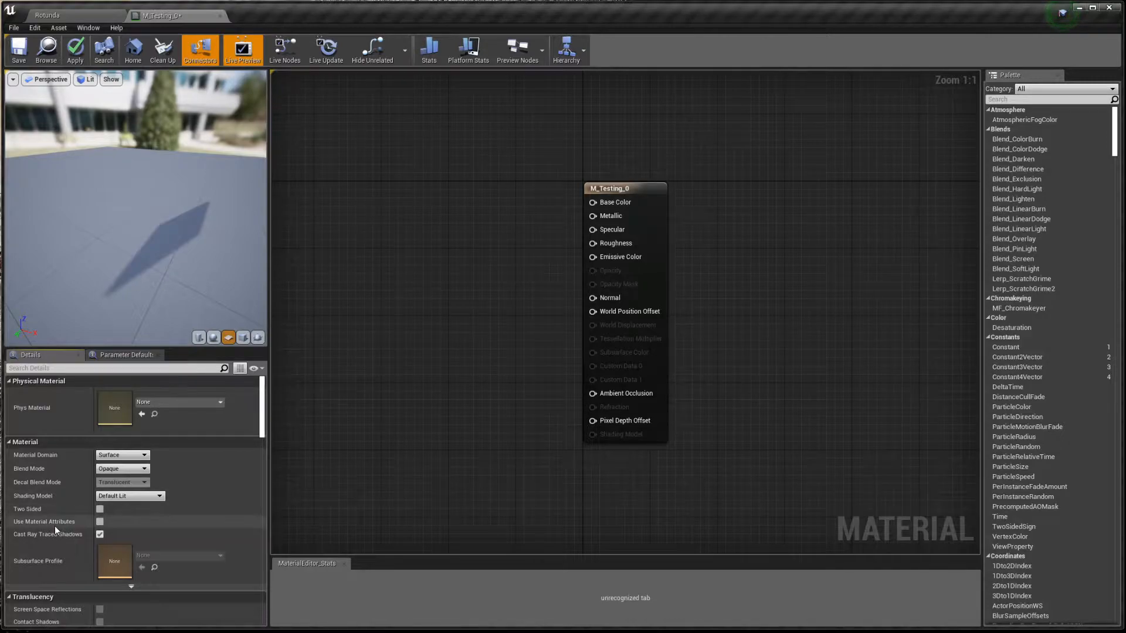
click(100, 521)
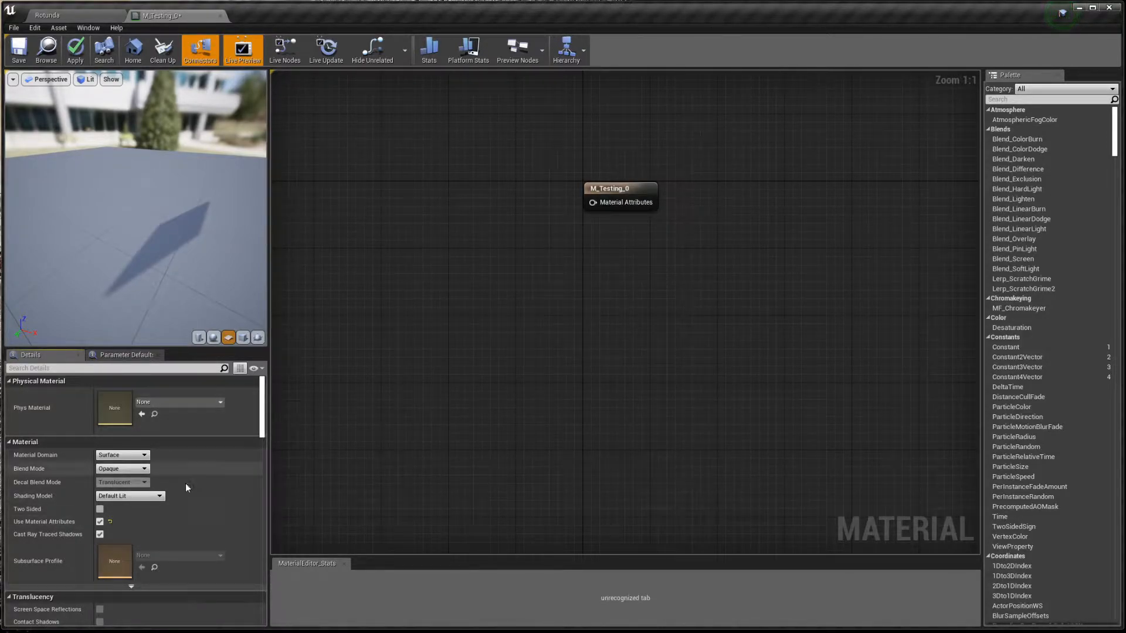
click(100, 522)
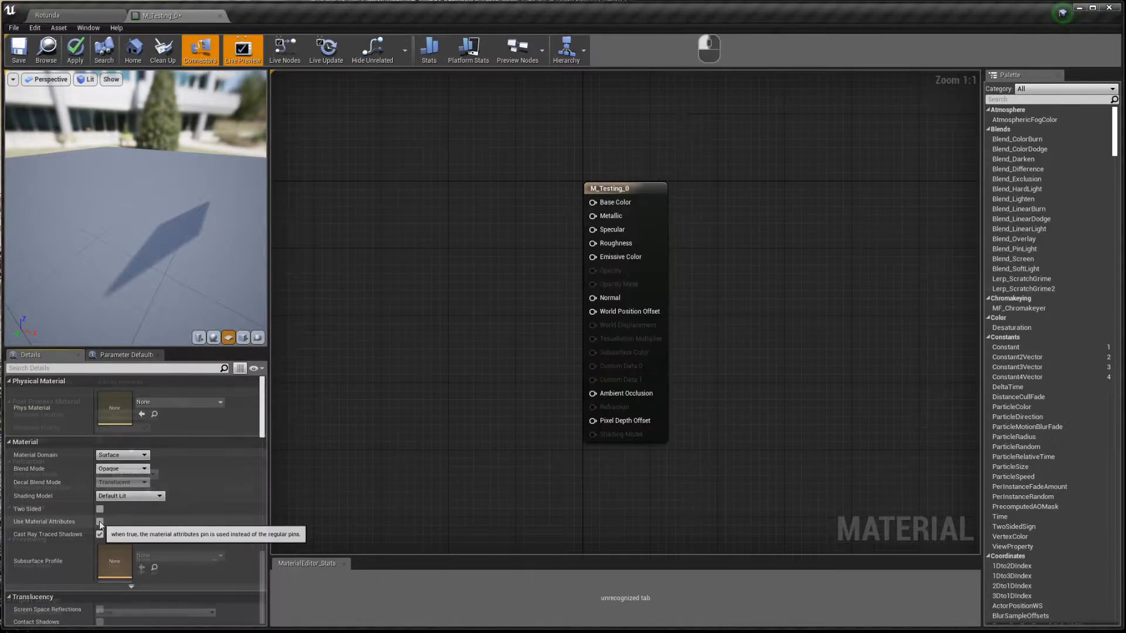
scroll(197, 418, down, 5)
click(213, 337)
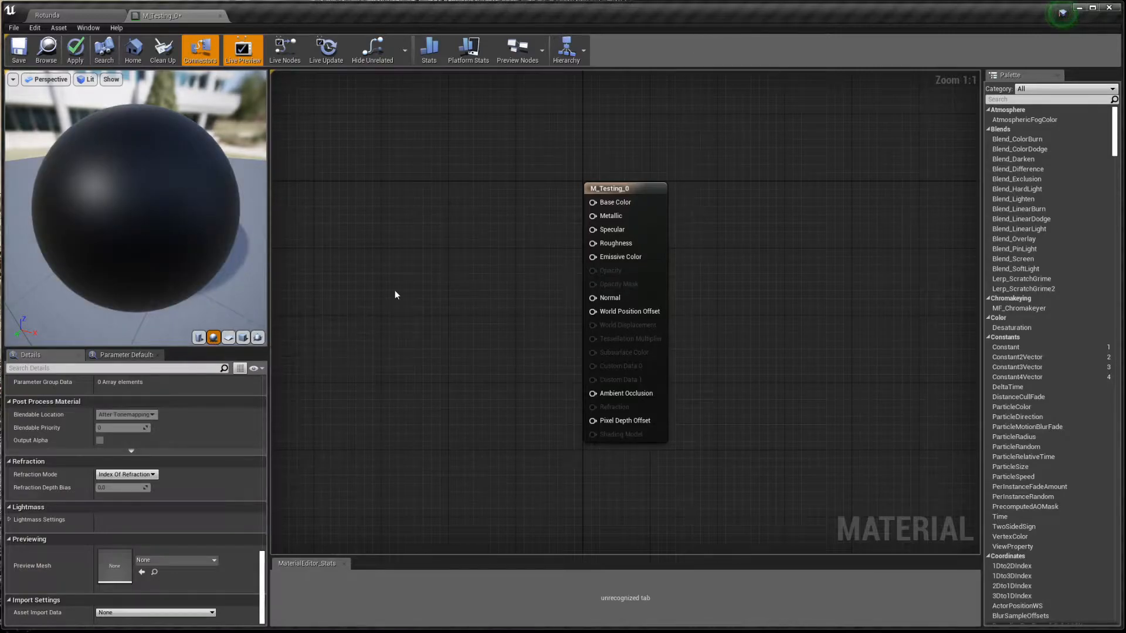
right_drag(488, 254, 521, 288)
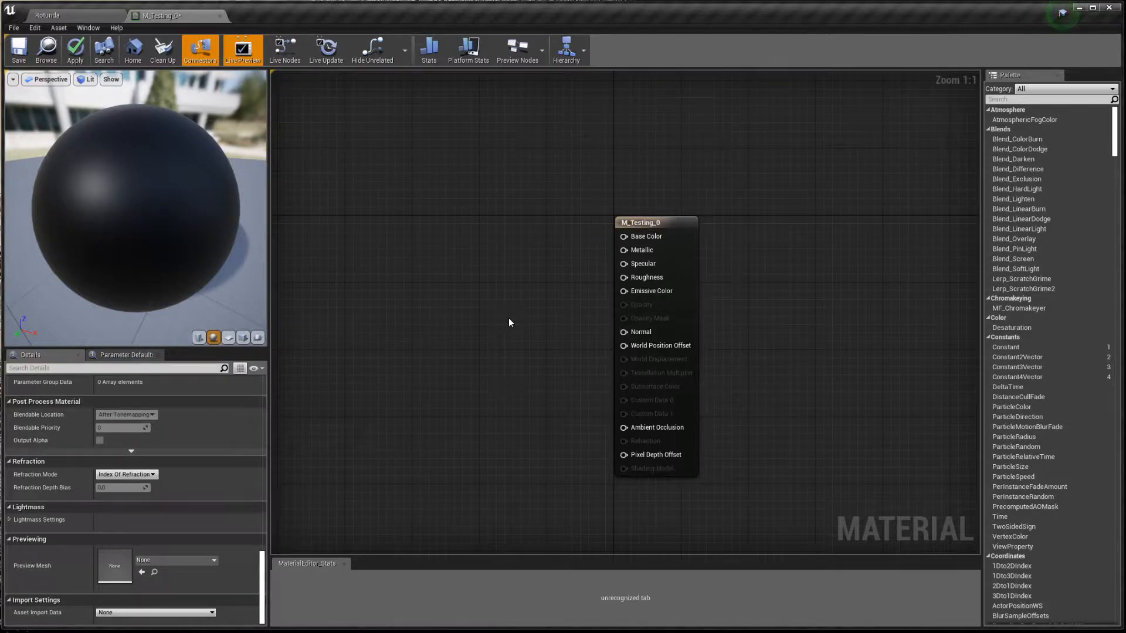
right_drag(508, 318, 569, 350)
scroll(569, 350, down, 2)
scroll(569, 350, up, 2)
scroll(569, 350, down, 7)
scroll(569, 349, up, 7)
- Clear the graph selection, without adding nodes, so the material settings show in Details
click(696, 254)
right_click(429, 263)
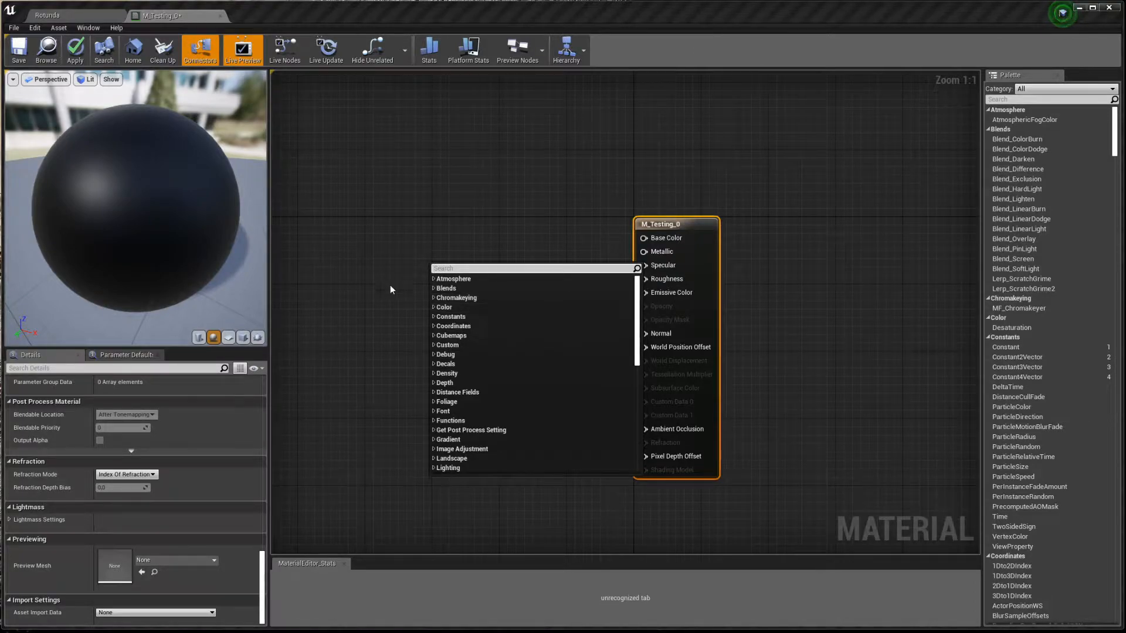
click(367, 281)
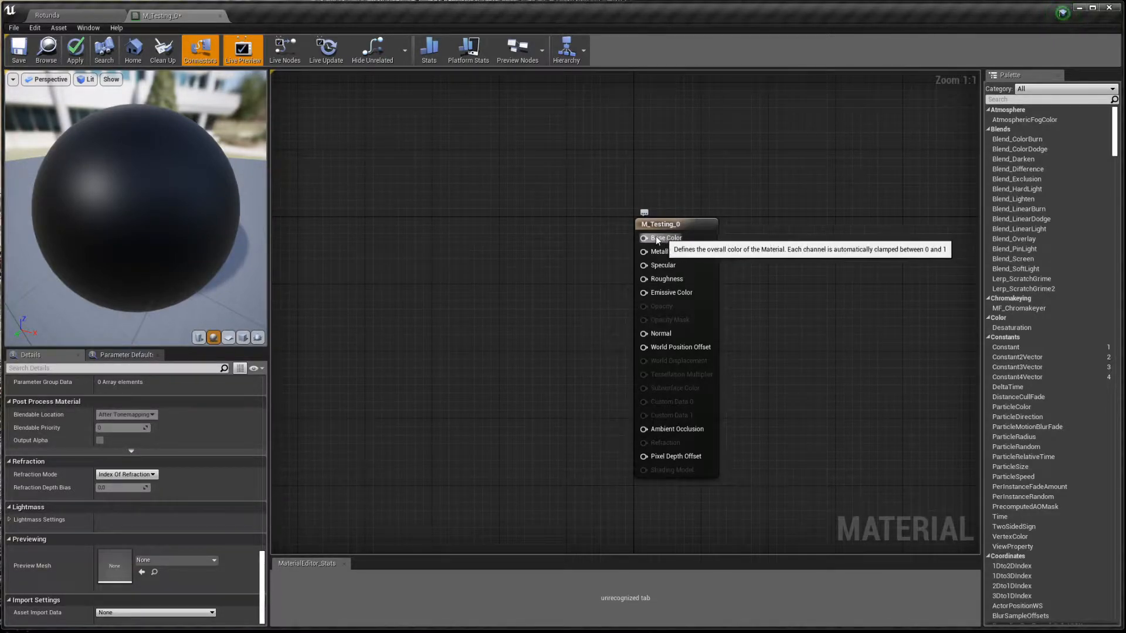
right_click(552, 241)
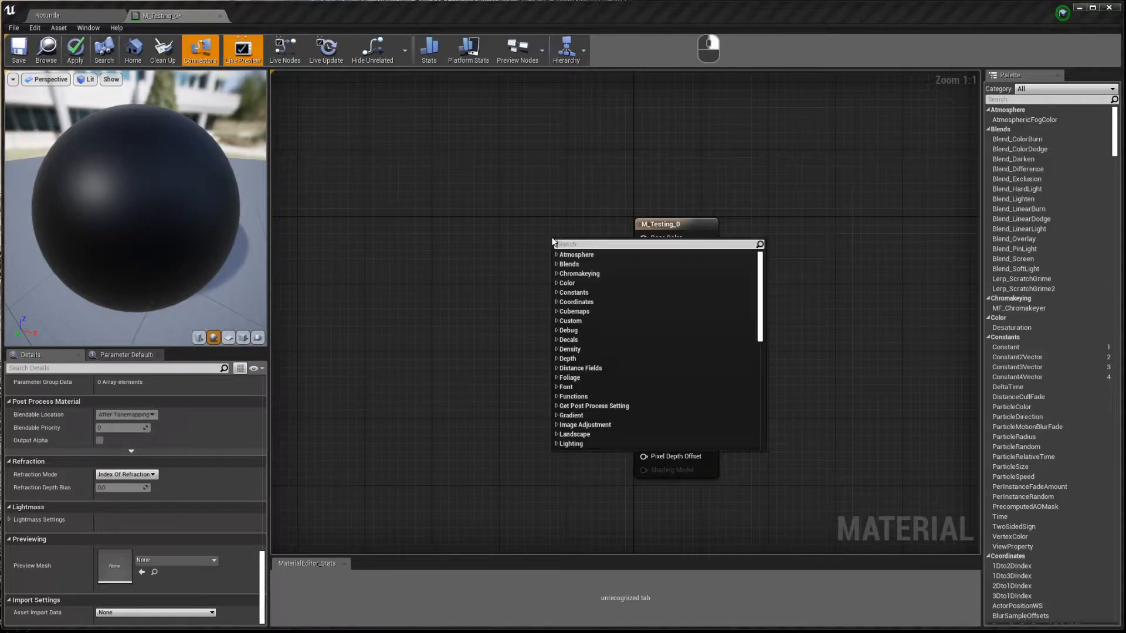
click(543, 239)
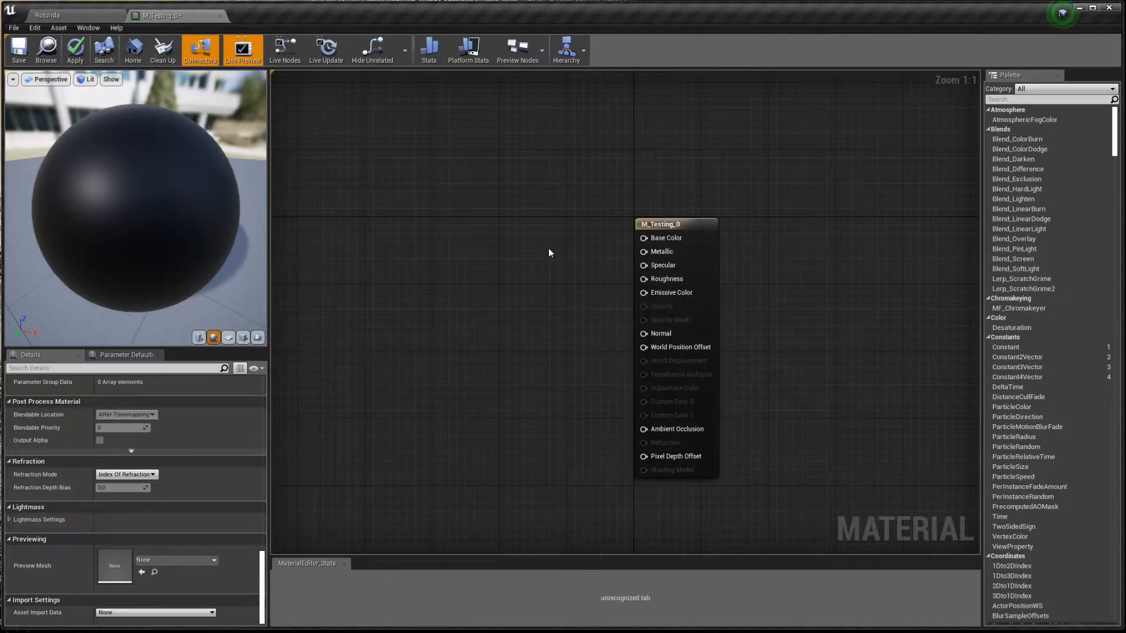
click(550, 253)
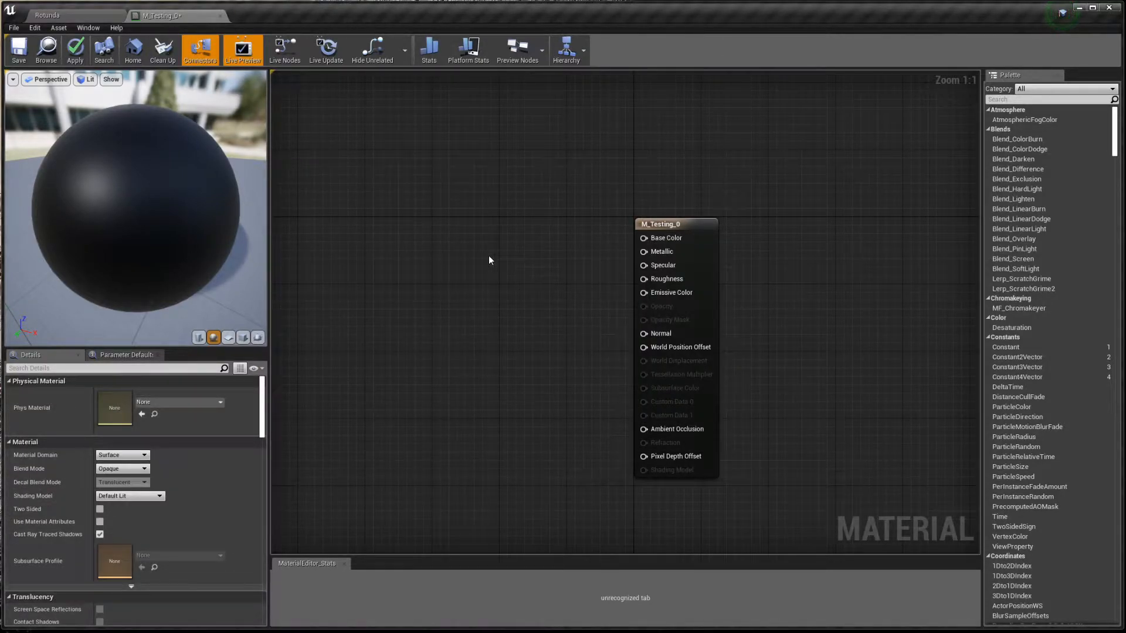
- Add a Constant3Vector left of the result node with red at 0.448, and open its Color Picker
key(3)
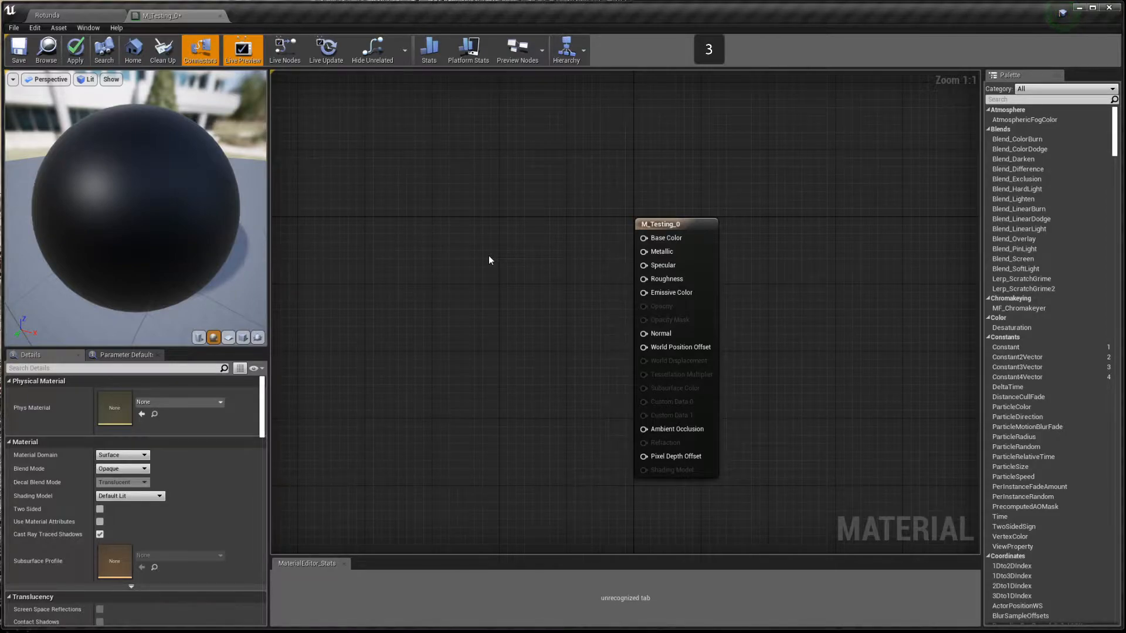
click(489, 257)
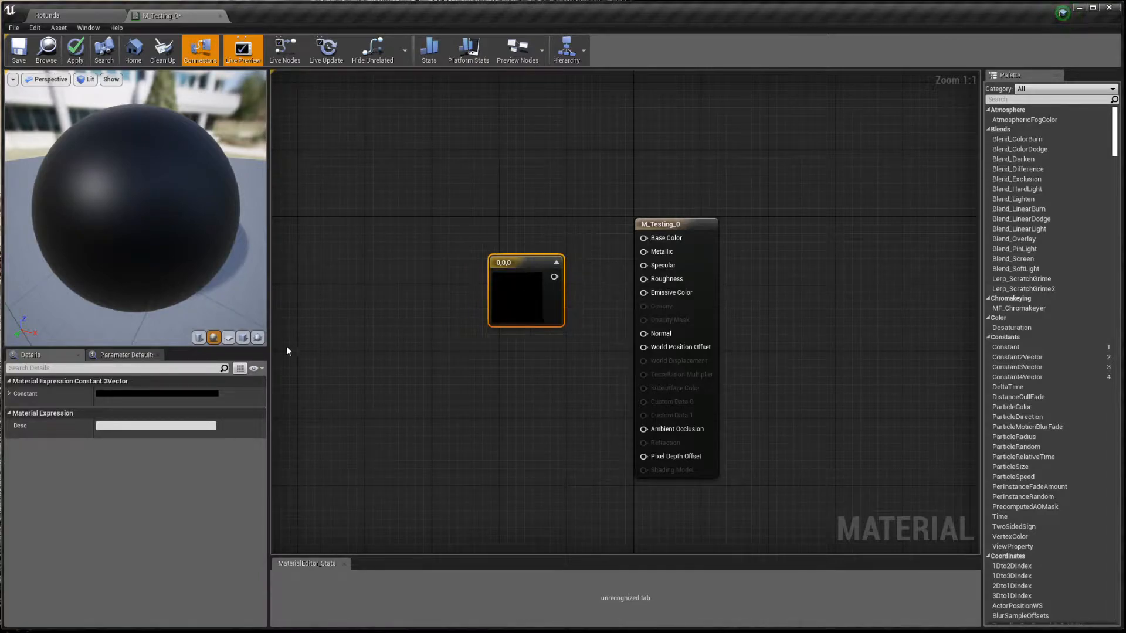
click(9, 394)
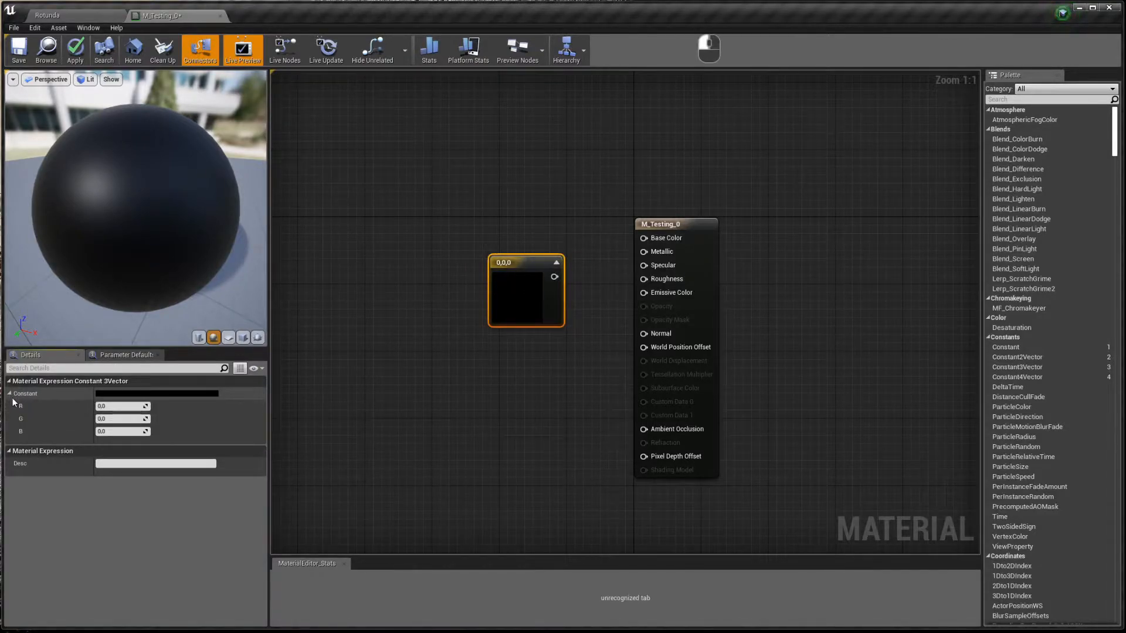
mouse_move(146, 406)
mouse_down()
mouse_move(170, 407)
mouse_move(145, 407)
mouse_up()
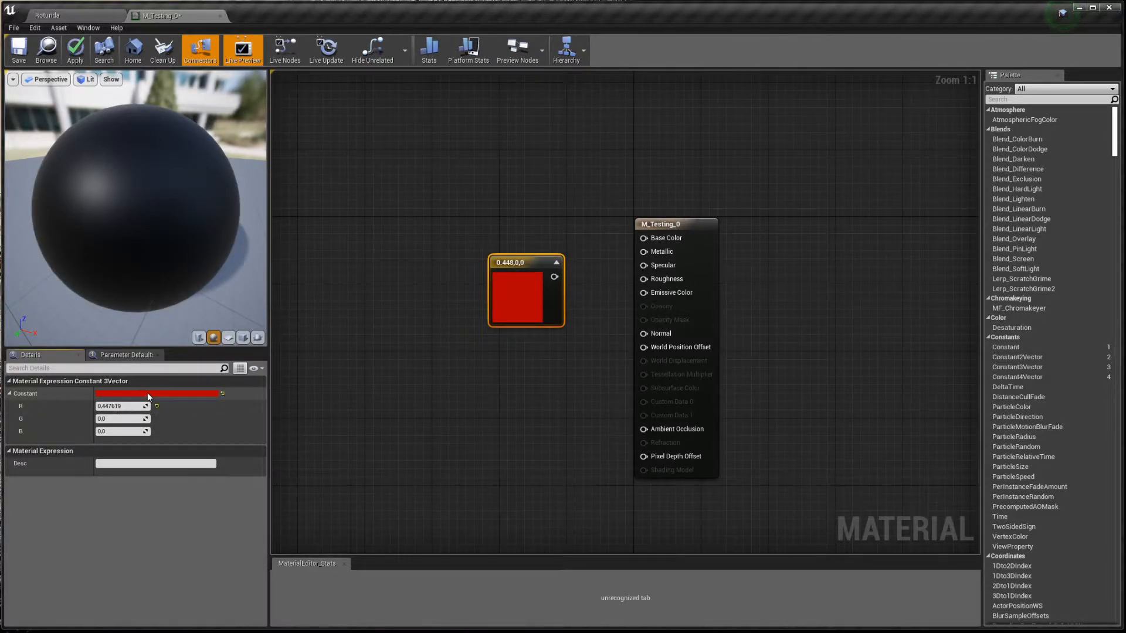
click(148, 394)
click(224, 457)
mouse_move(223, 453)
mouse_down()
mouse_move(180, 450)
mouse_move(176, 502)
mouse_move(235, 522)
mouse_move(251, 483)
mouse_move(221, 457)
mouse_move(212, 471)
mouse_up()
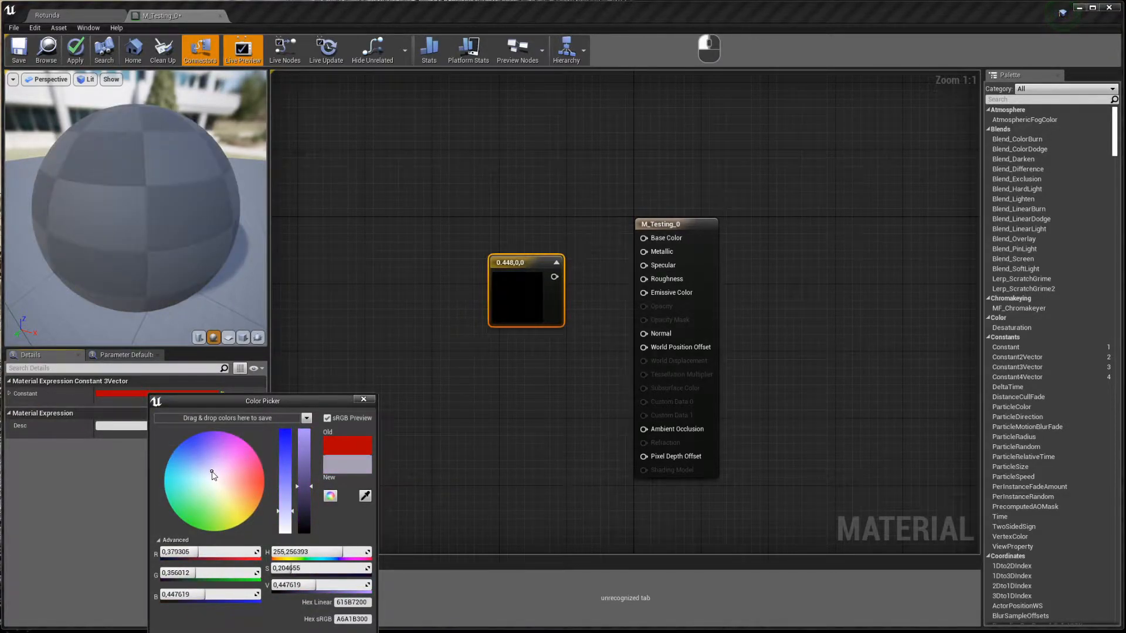
- Make the constant purple (0.325, 0.143, 0.859) and connect it to Base Color
drag(287, 505, 287, 448)
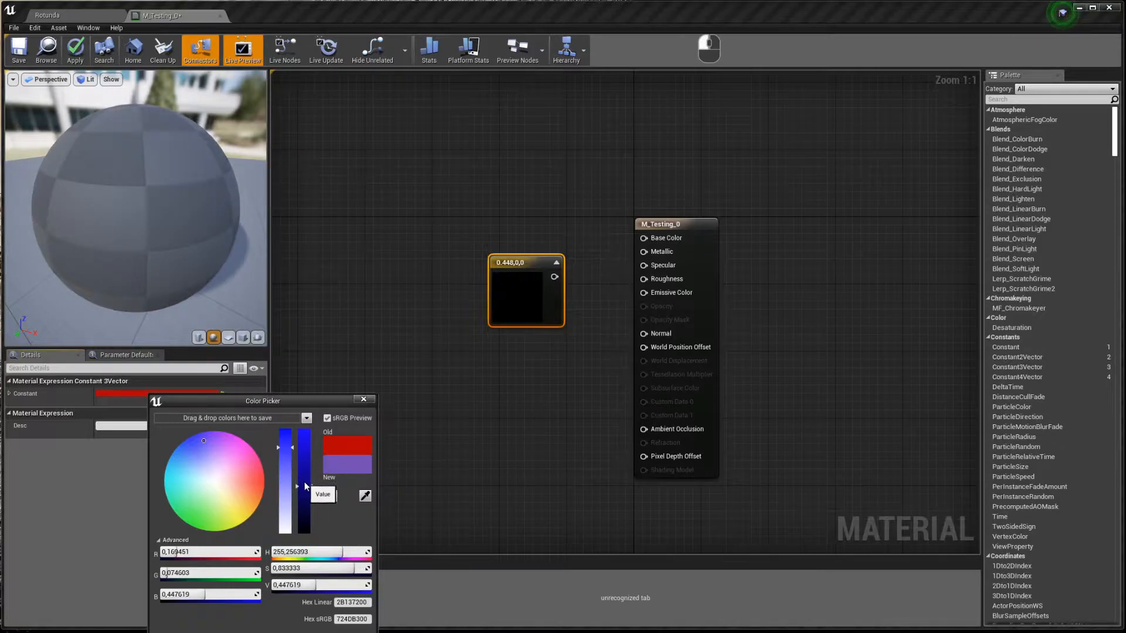
drag(304, 487, 305, 446)
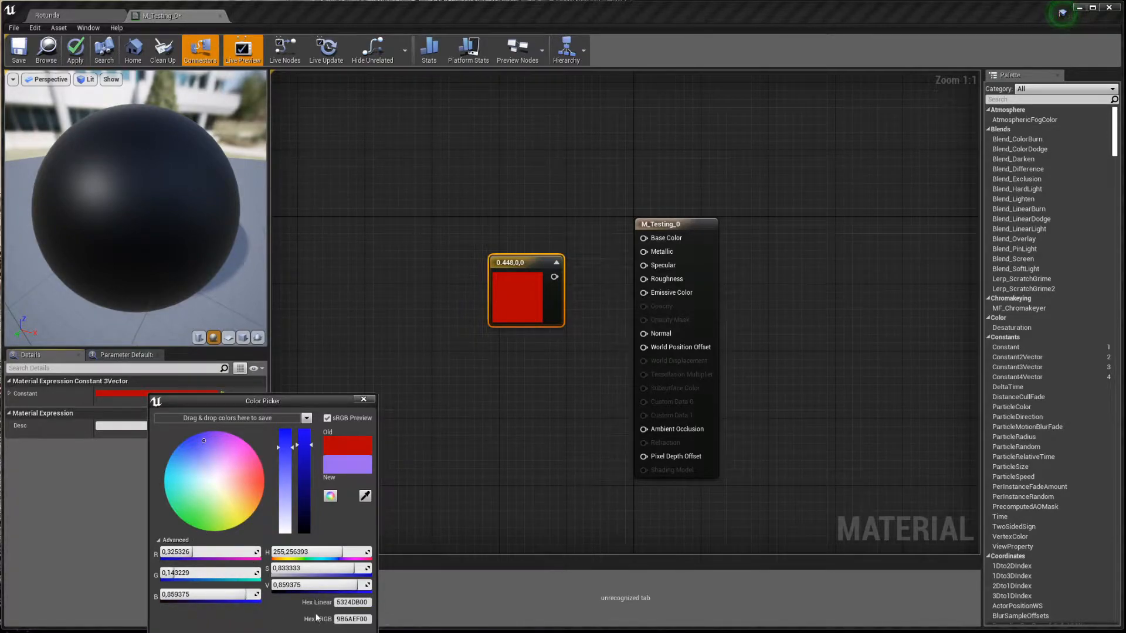
click(317, 632)
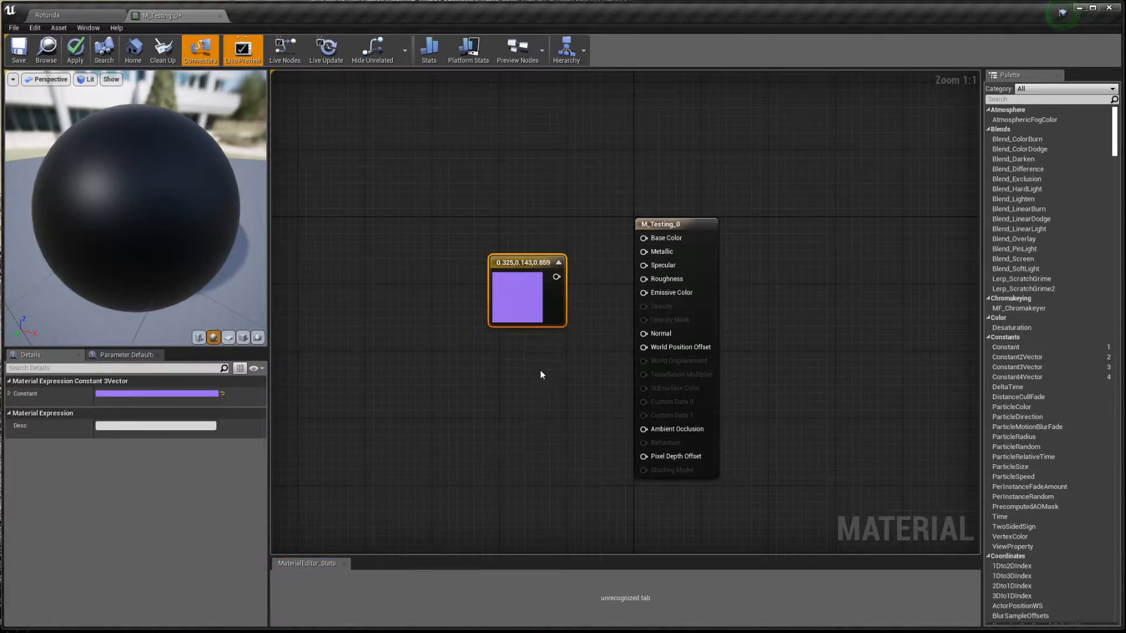
drag(556, 276, 649, 241)
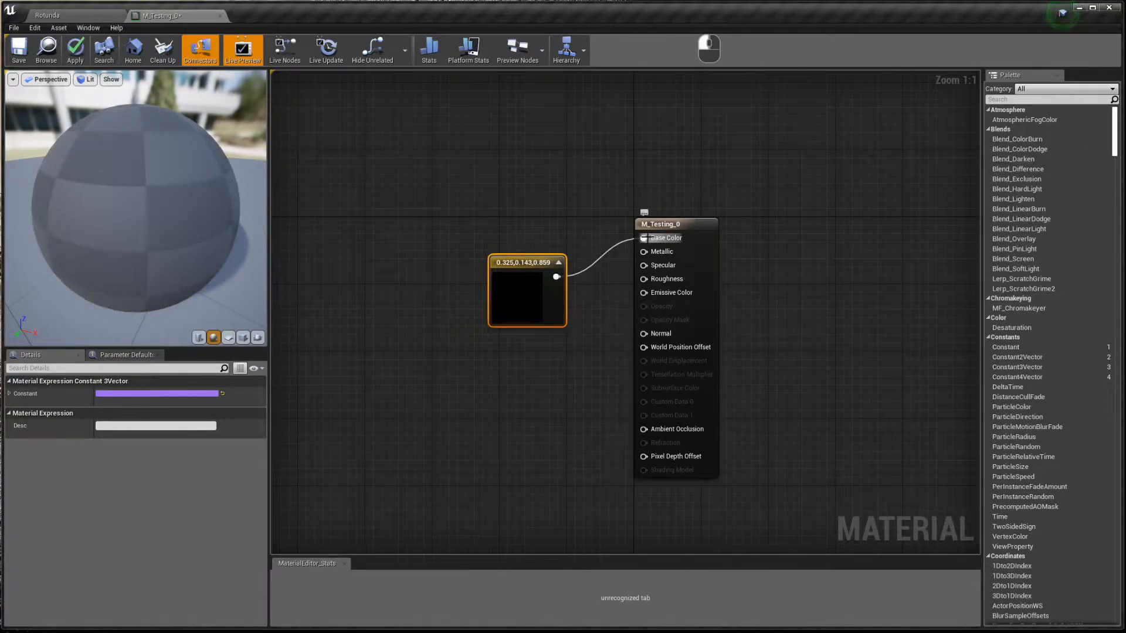
- Check the preview sphere, then apply and save M_Testing_0
drag(262, 203, 118, 198)
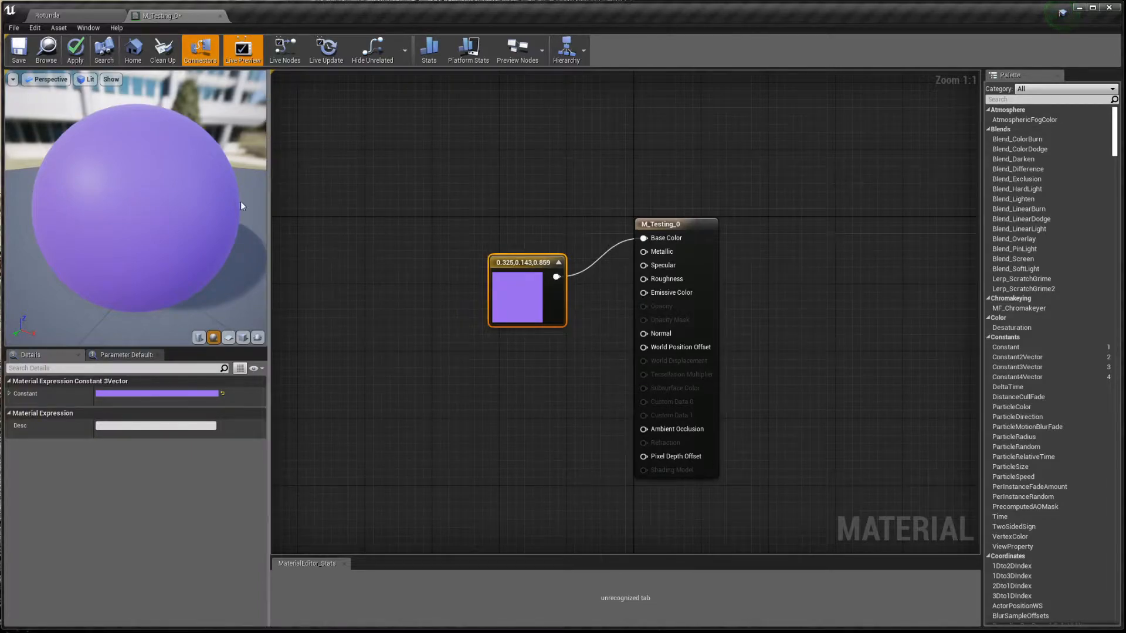
click(75, 49)
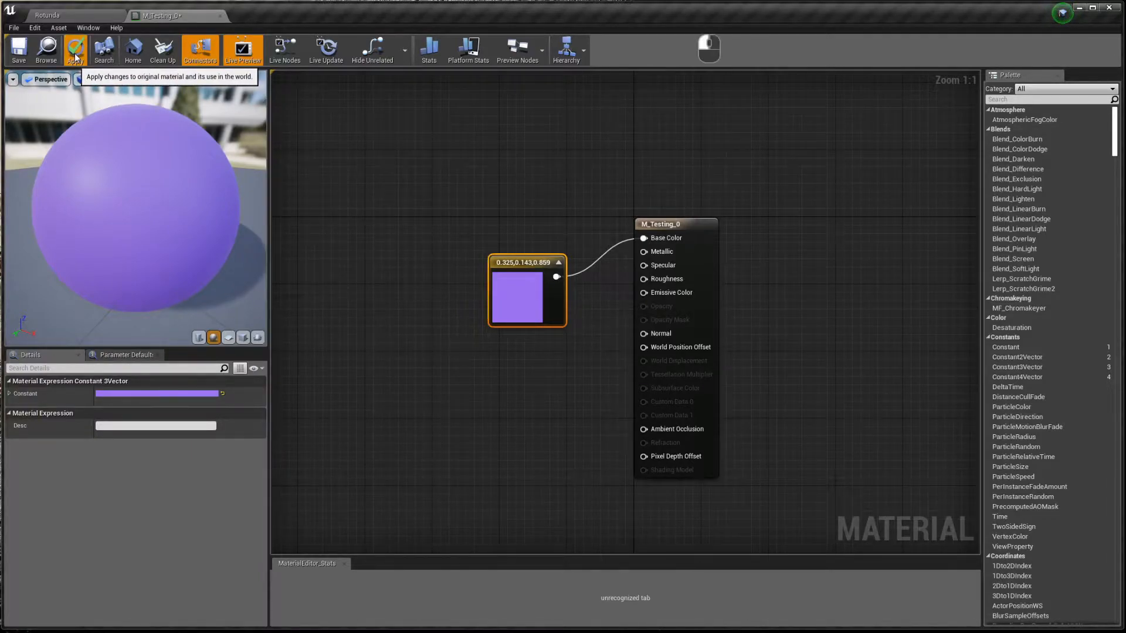
click(18, 57)
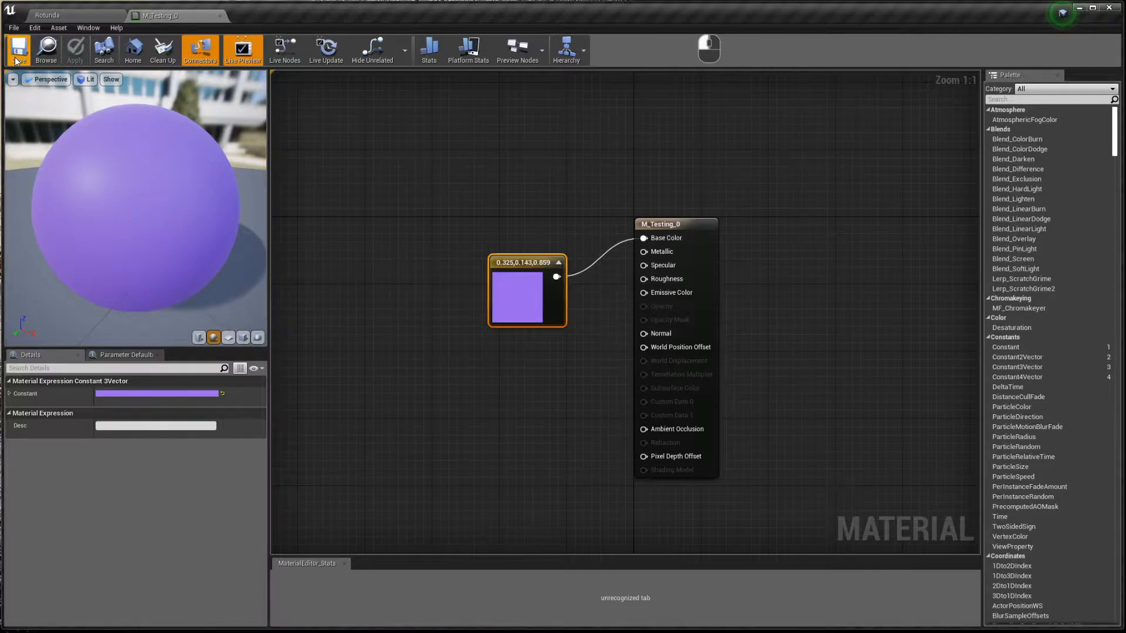
- In the Rotunda level, fly to the Gold preview ball and drop M_Testing_0 onto it
click(55, 16)
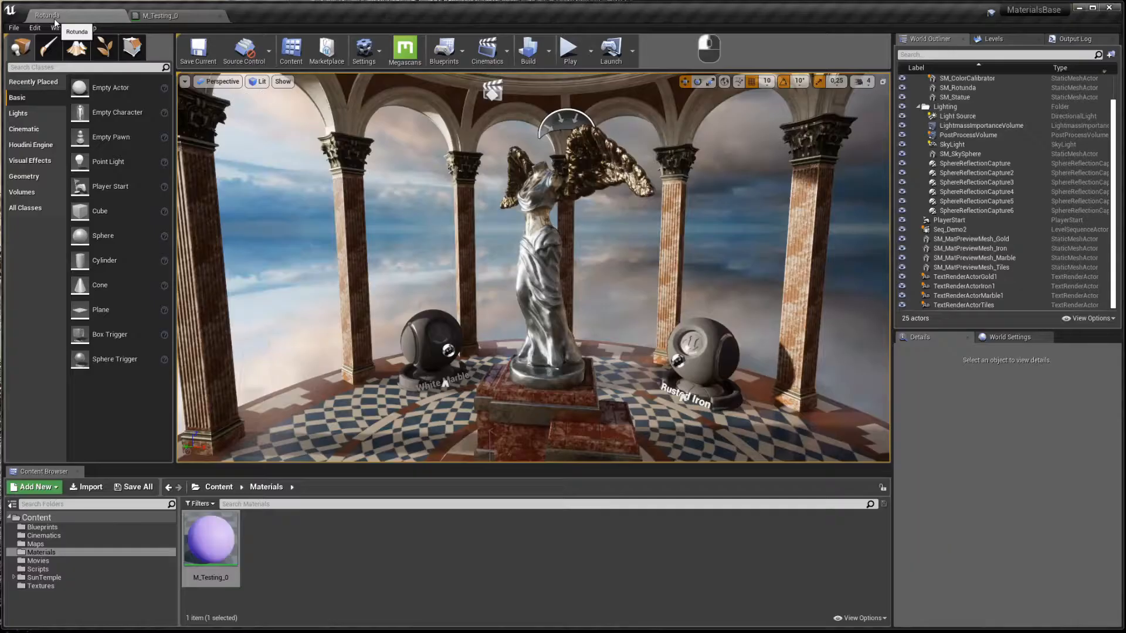
right_drag(470, 247, 375, 293)
key(d)
key(w)
key(a)
key(d)
right_drag(523, 291, 518, 291)
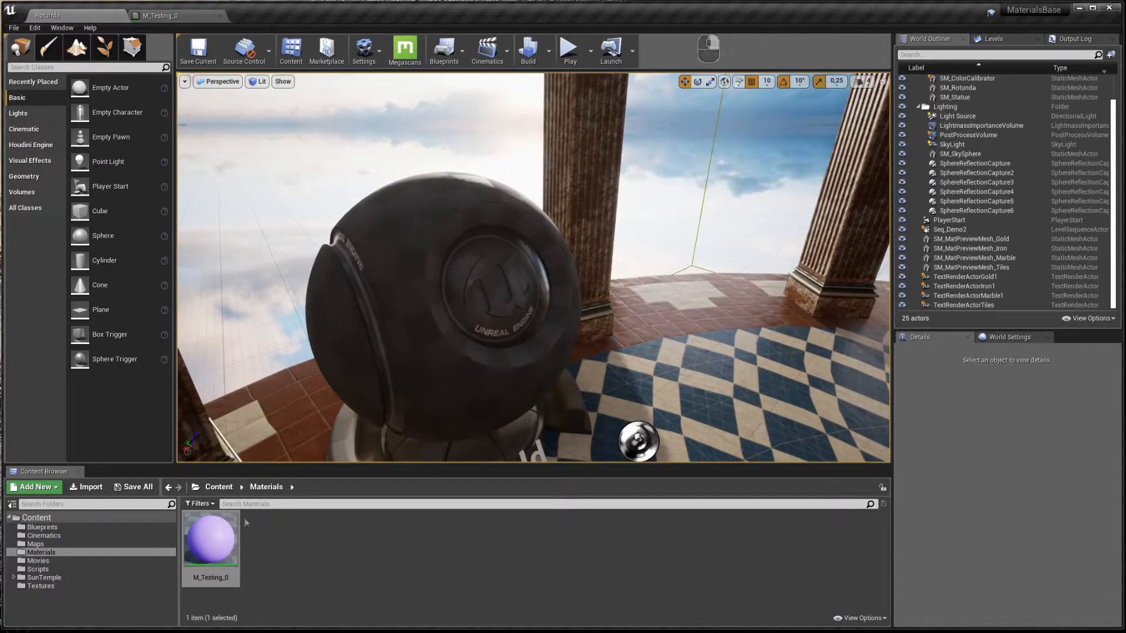
drag(208, 546, 409, 226)
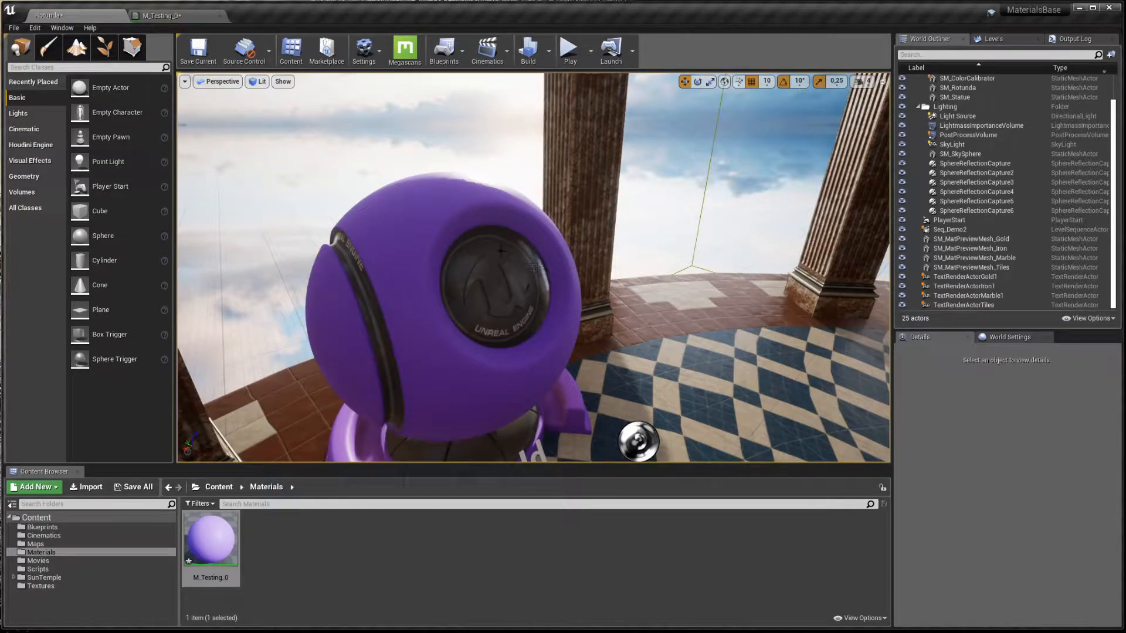
- Set the ball's Element 1 material to M_Testing_0, then reset it to M_Mat_UnrealTech
click(443, 325)
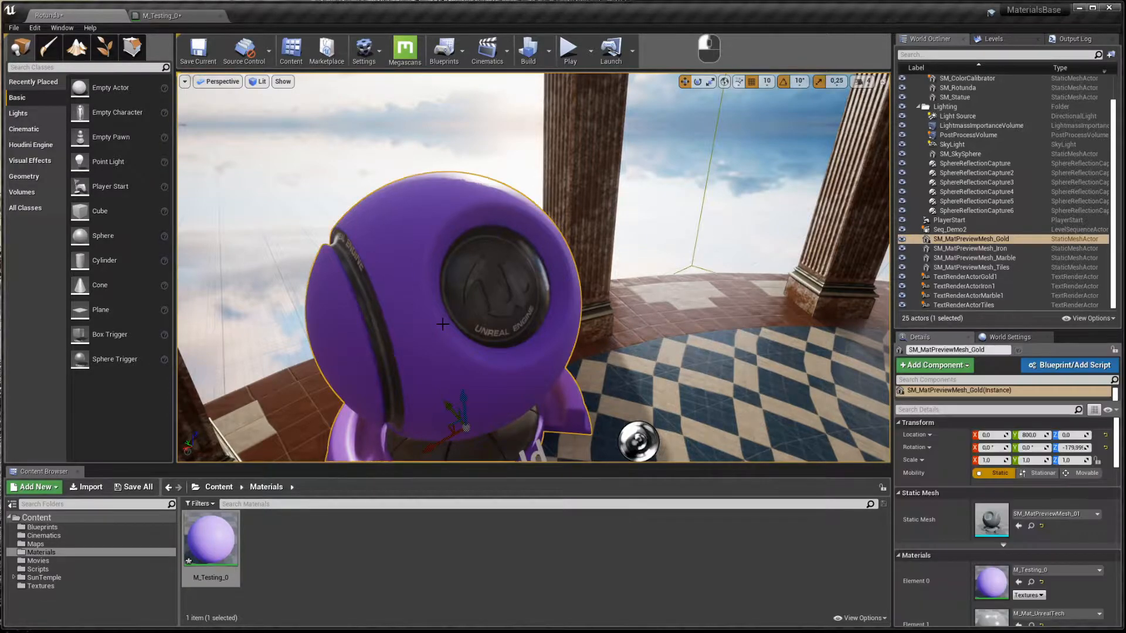
scroll(1029, 490, down, 3)
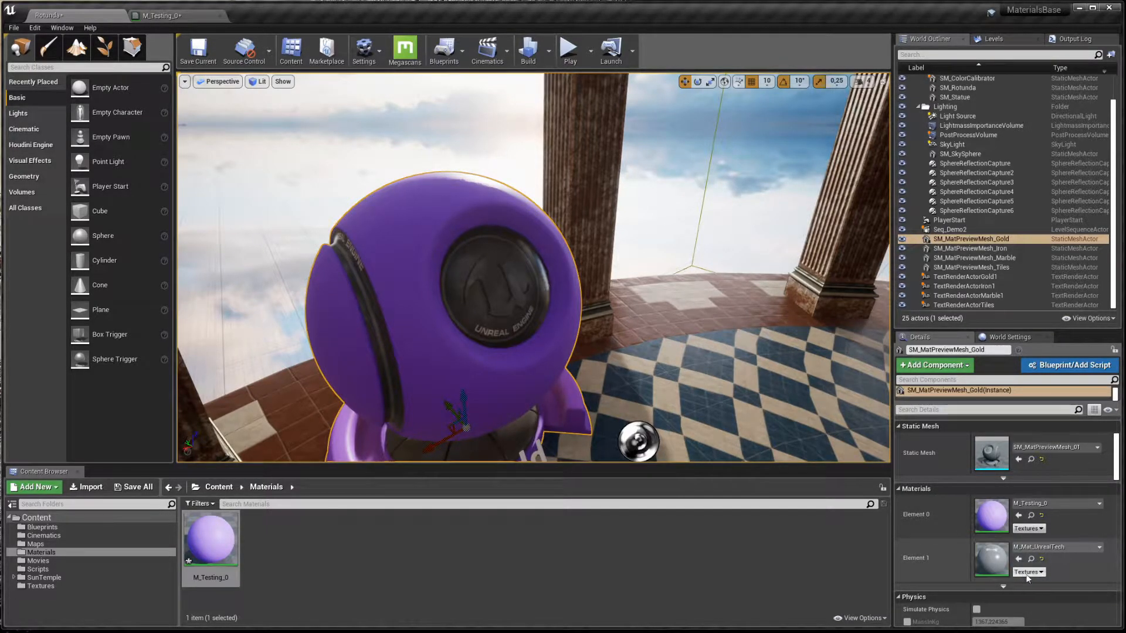
click(1006, 568)
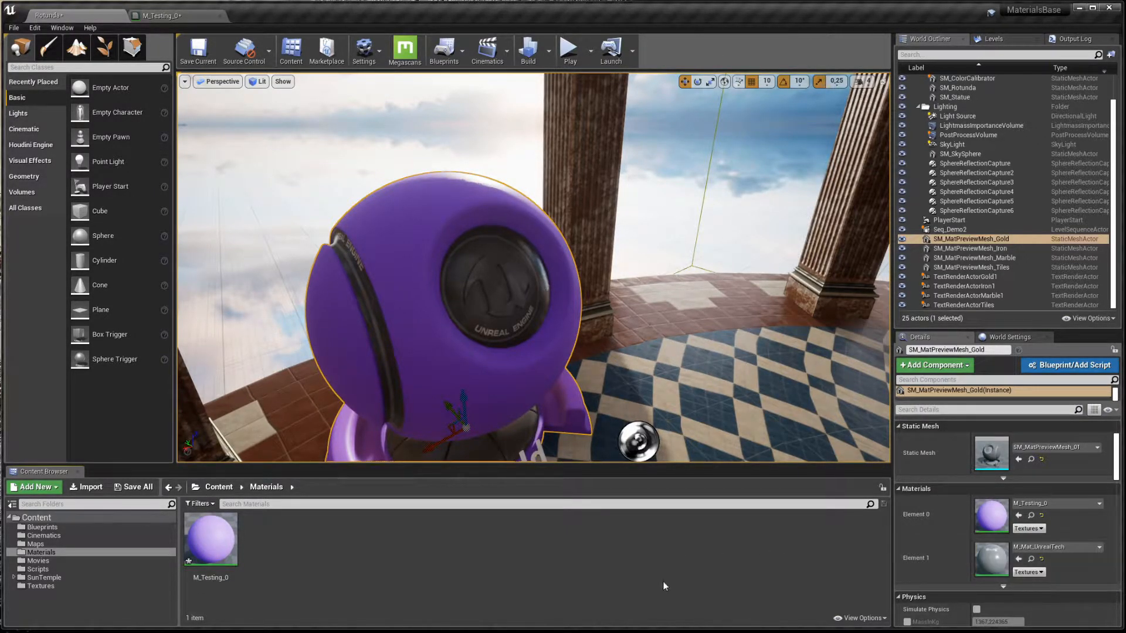
click(1084, 549)
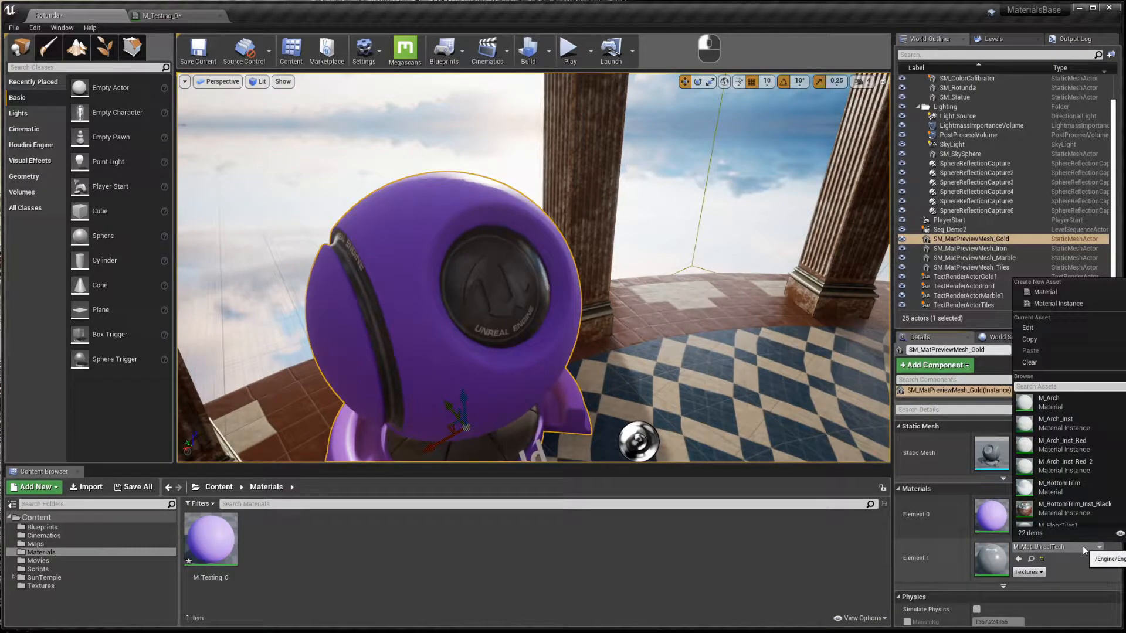
text(testing)
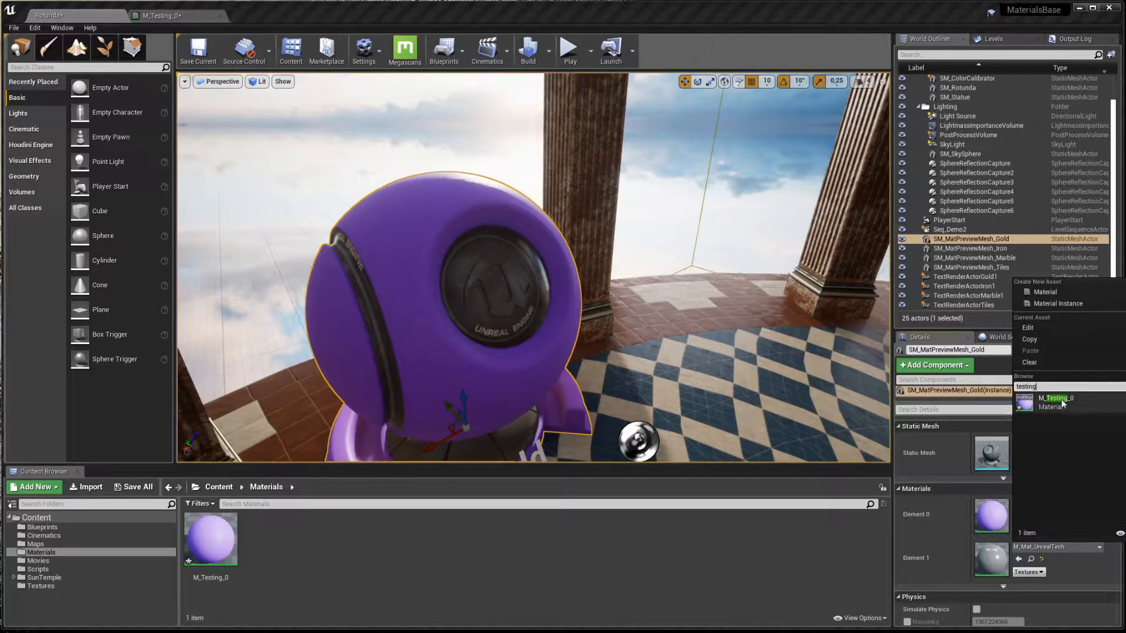
click(1059, 401)
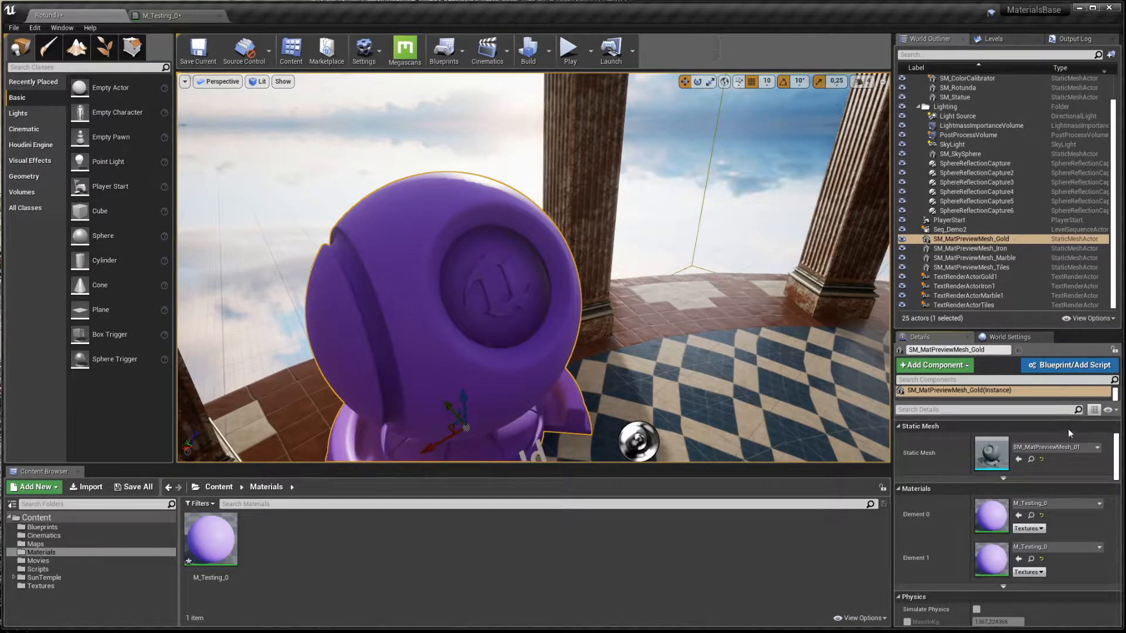
click(1042, 560)
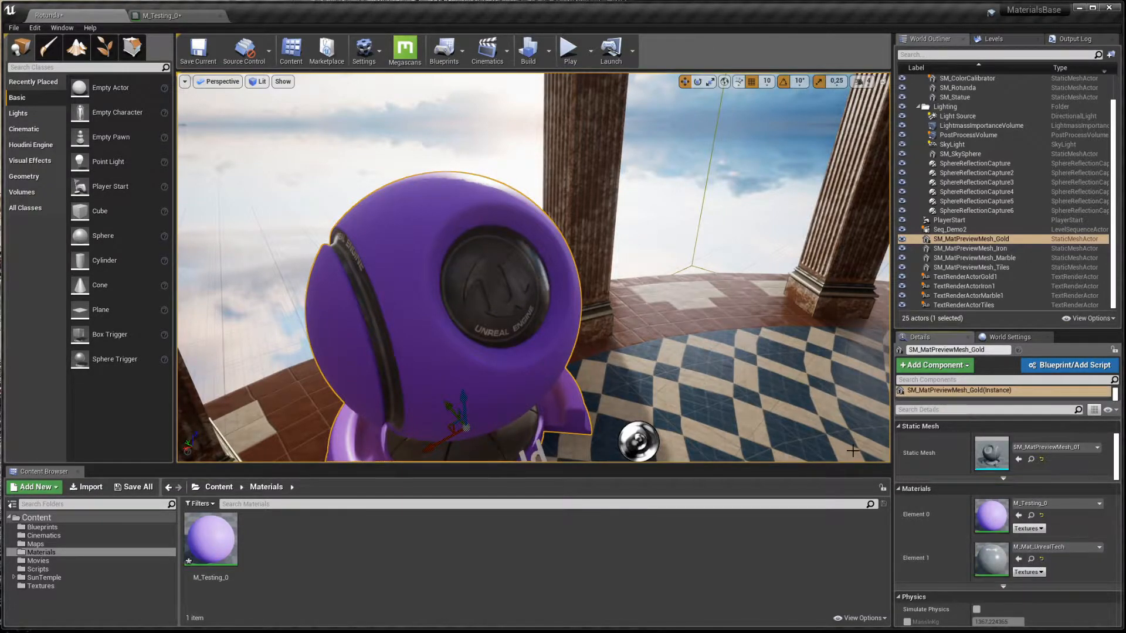
click(171, 15)
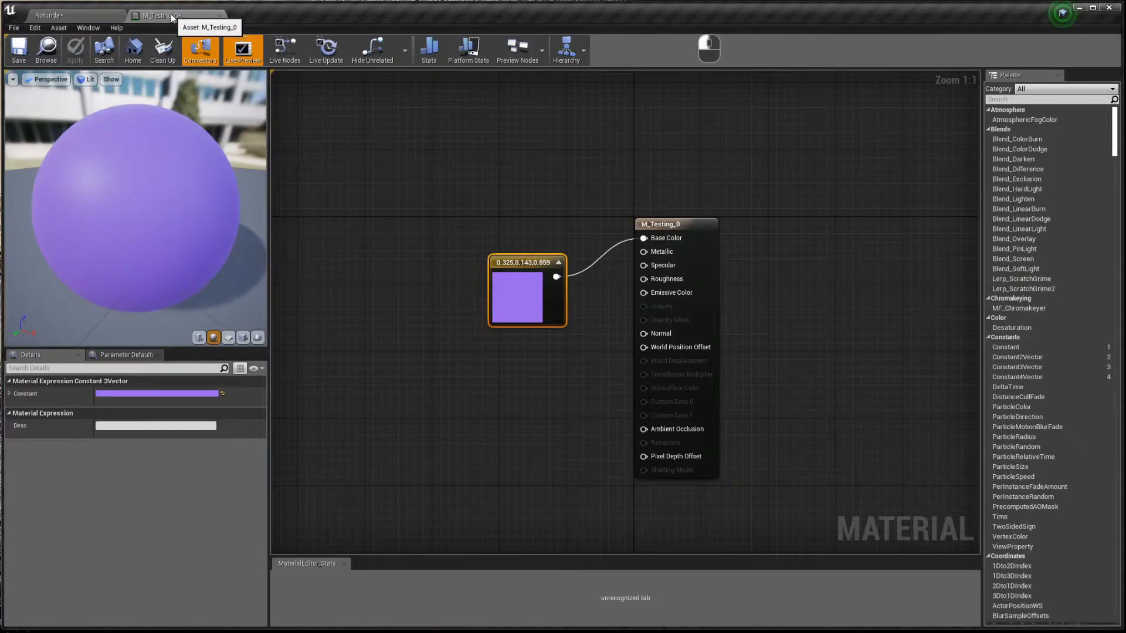
- Add a scalar Constant node and wire it into the Metallic input
drag(529, 264, 497, 193)
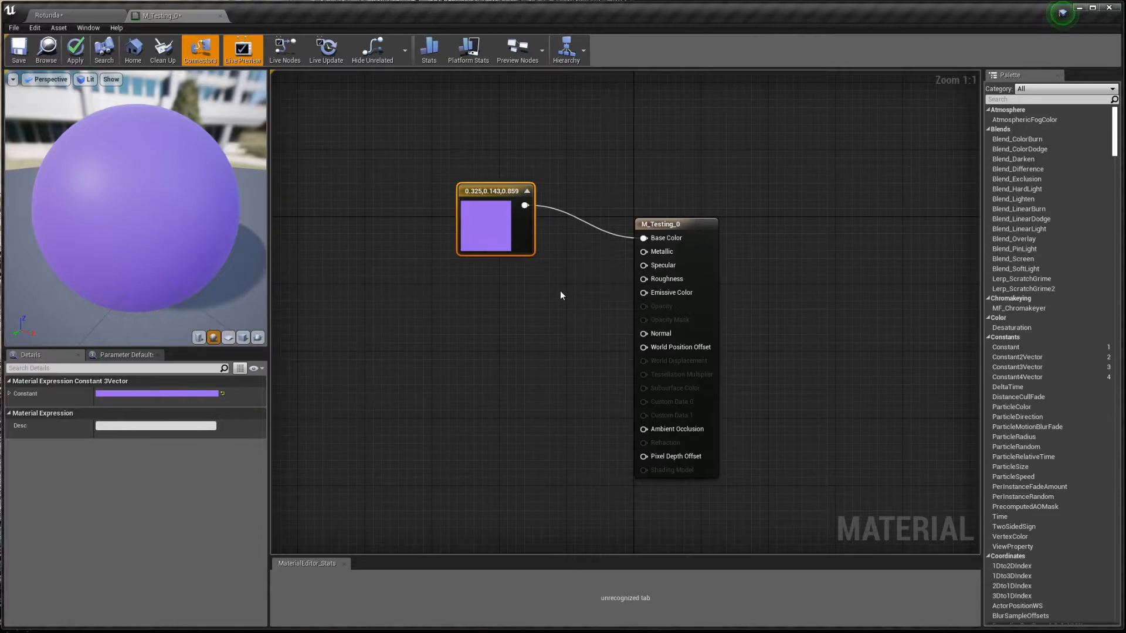
key(1)
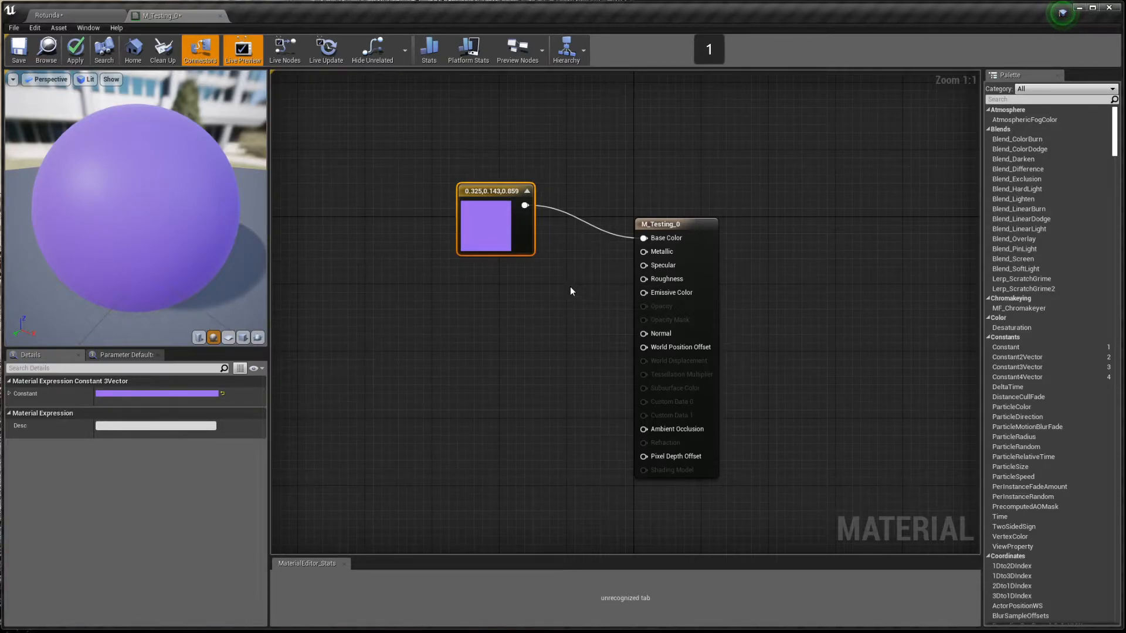
click(572, 289)
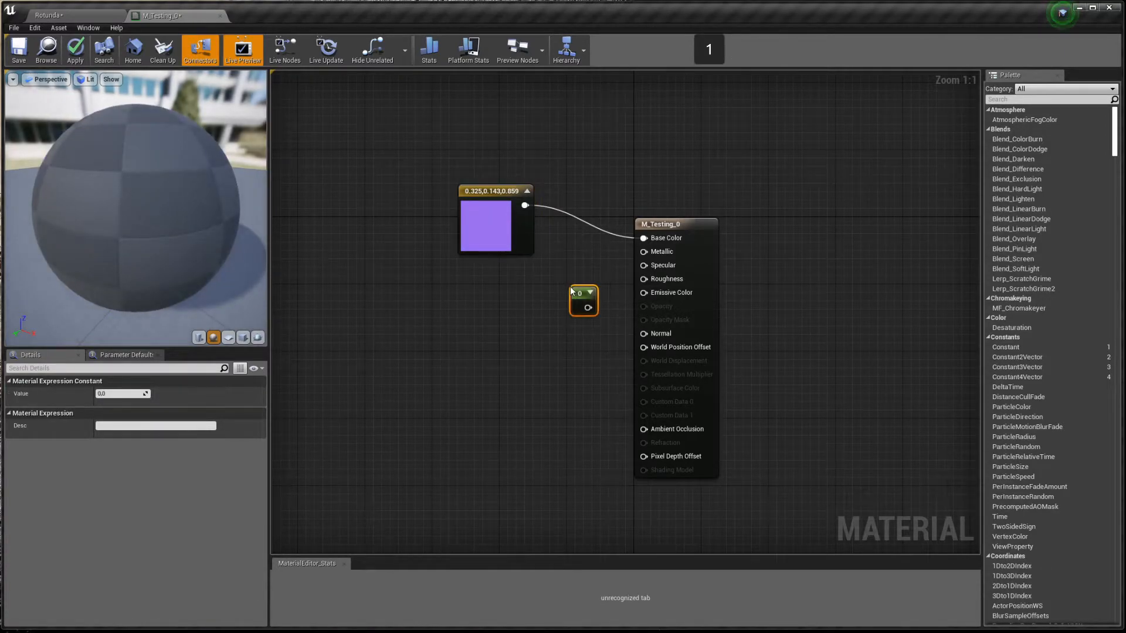
drag(588, 308, 654, 255)
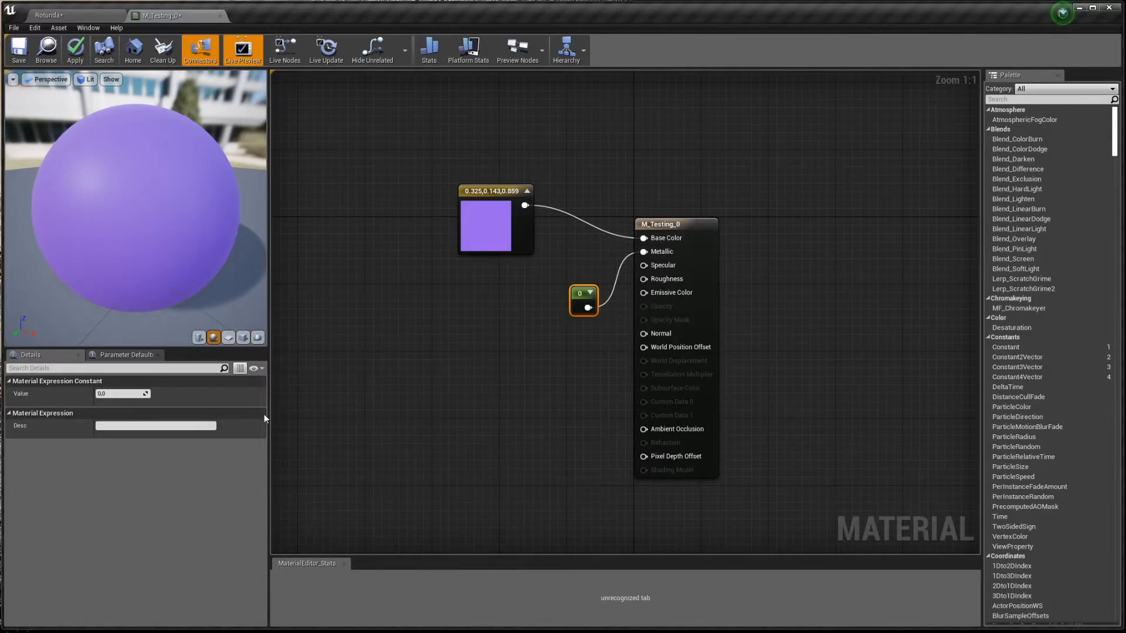
- Set the Metallic constant's value to 1.0 and save M_Testing_0
drag(142, 393, 162, 351)
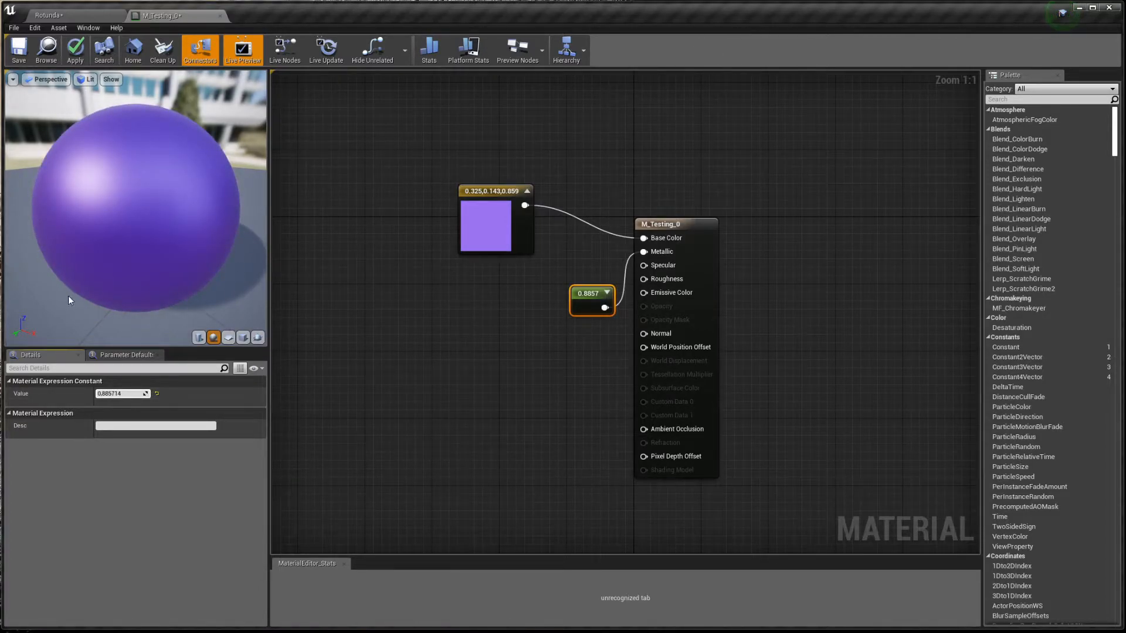
click(128, 394)
text(0)
key(Return)
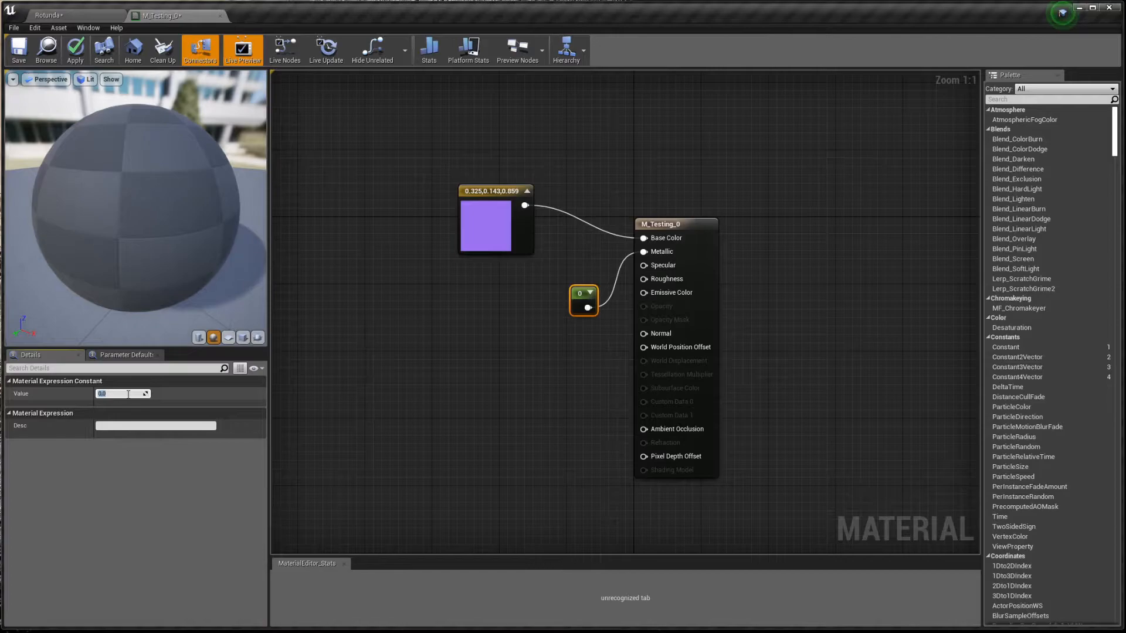
text(1)
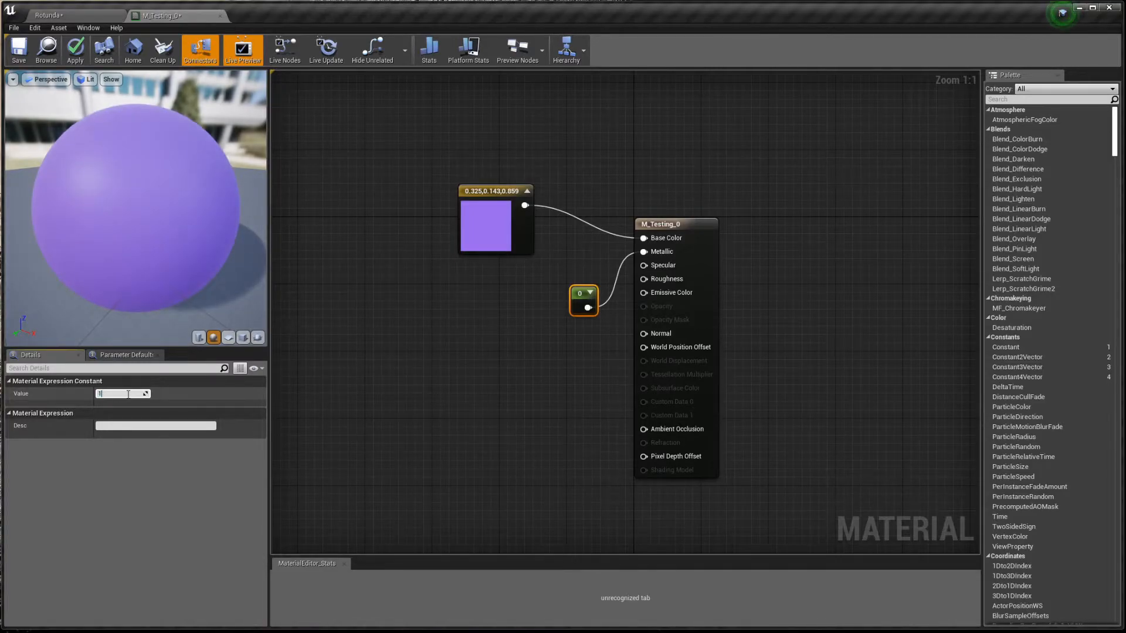
key(Return)
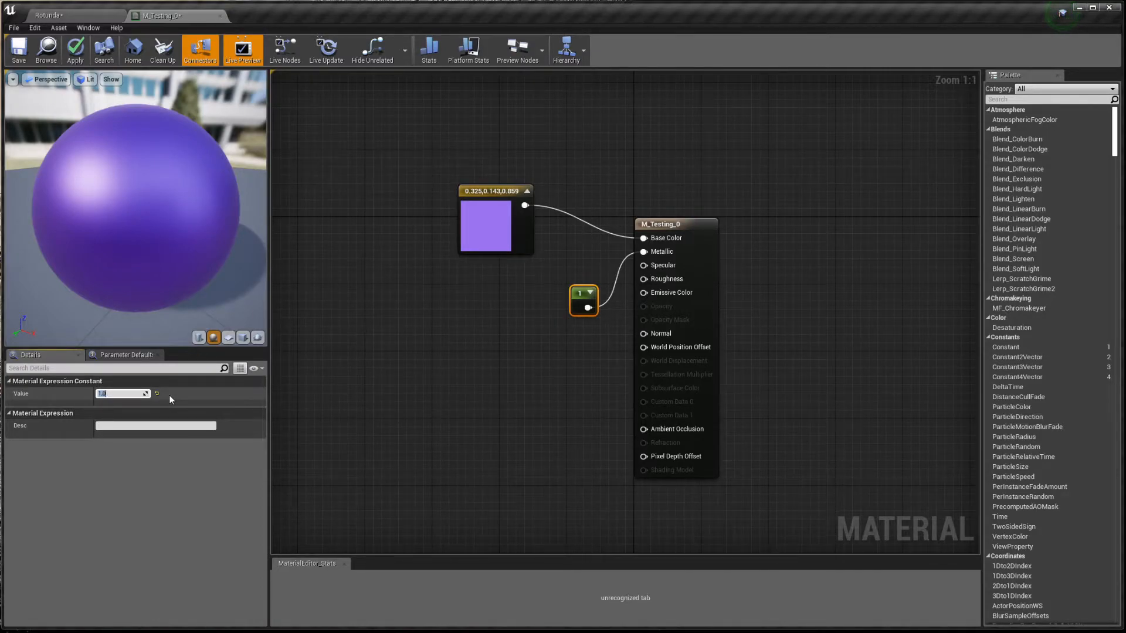
key(ctrl+s)
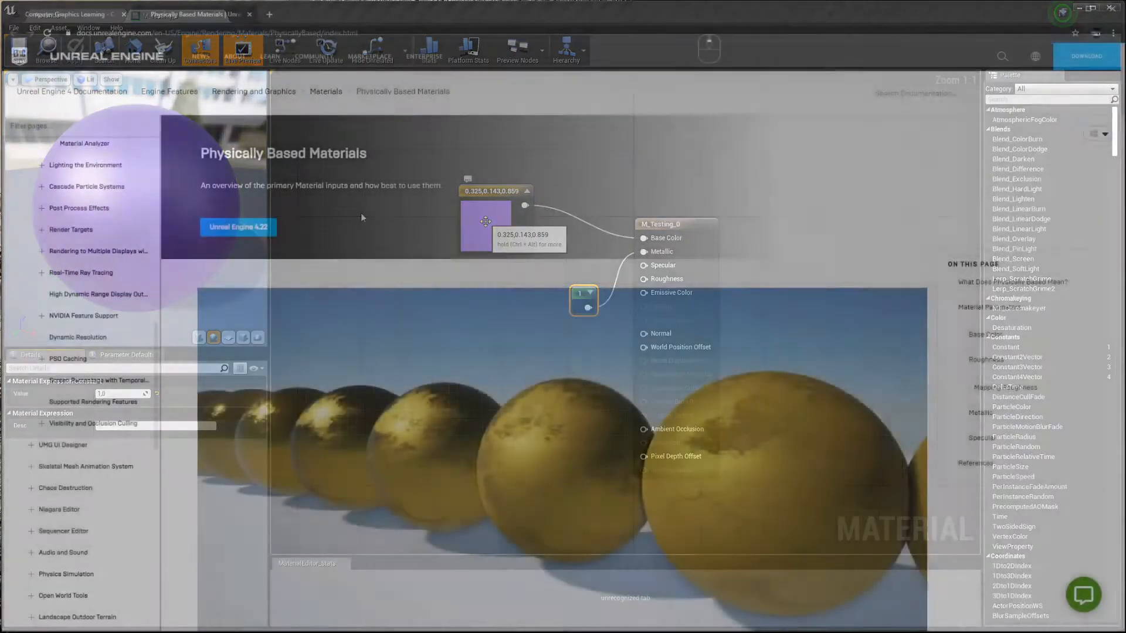
scroll(363, 217, down, 15)
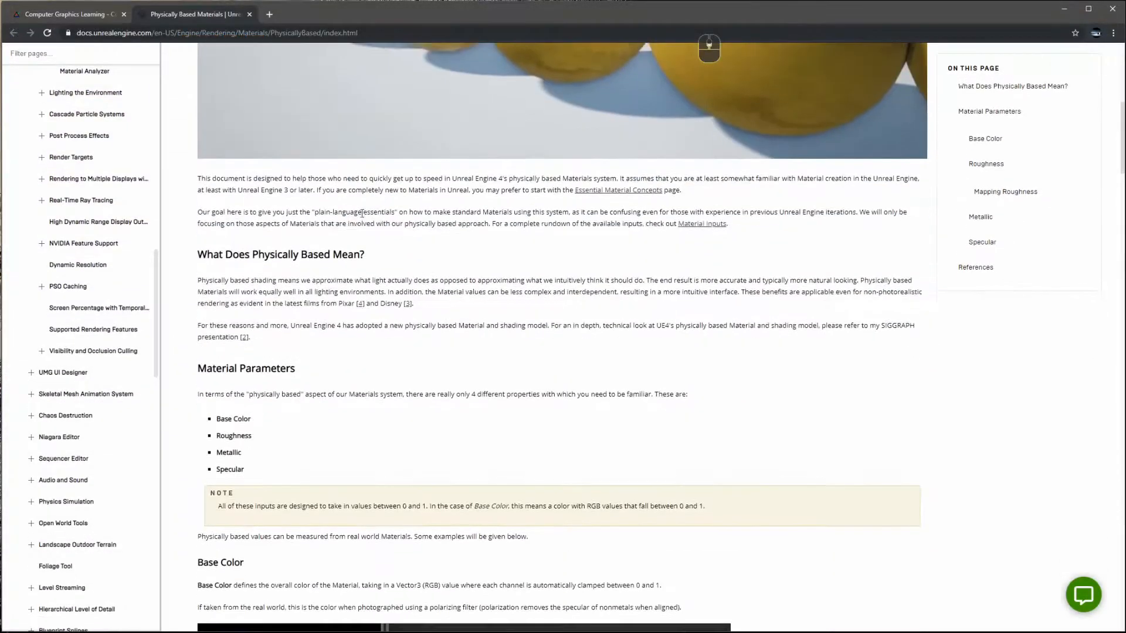
- Find gold's base colour (1.000, 0.766, 0.336) in the docs' metals table, then open the Constant3Vector's colour picker
scroll(363, 218, down, 4)
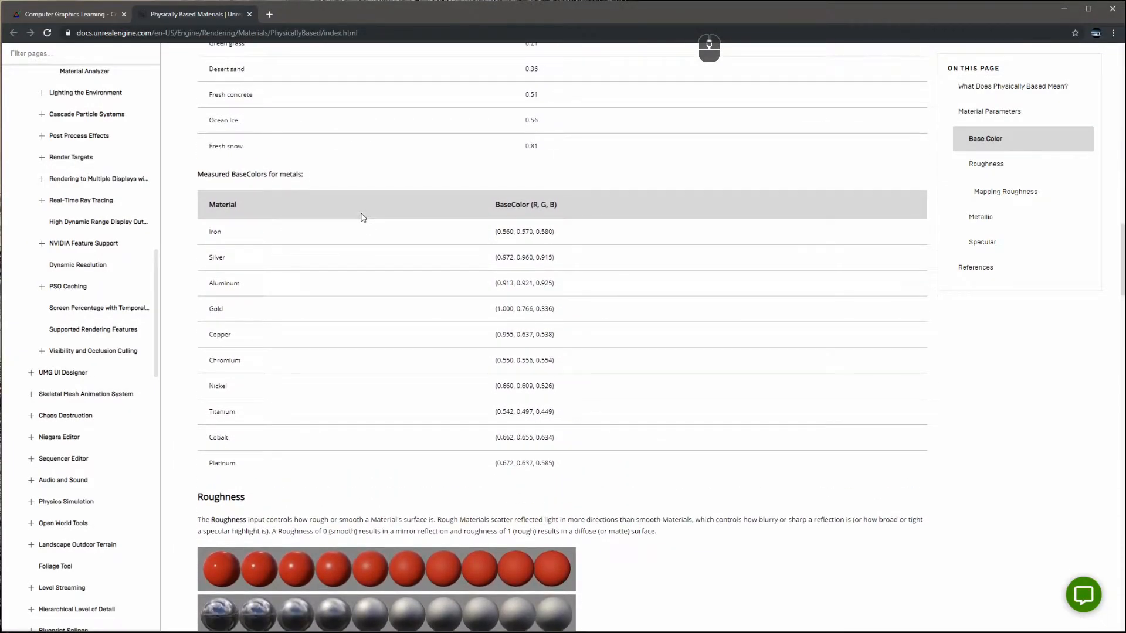
click(211, 236)
drag(211, 235, 577, 472)
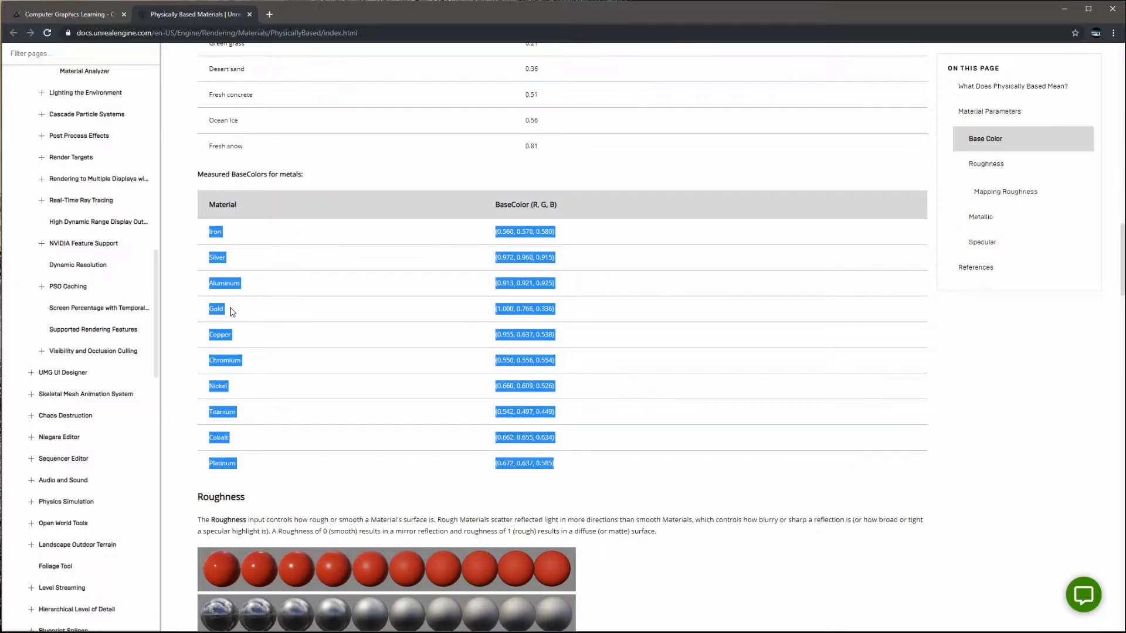
click(500, 309)
drag(500, 309, 549, 311)
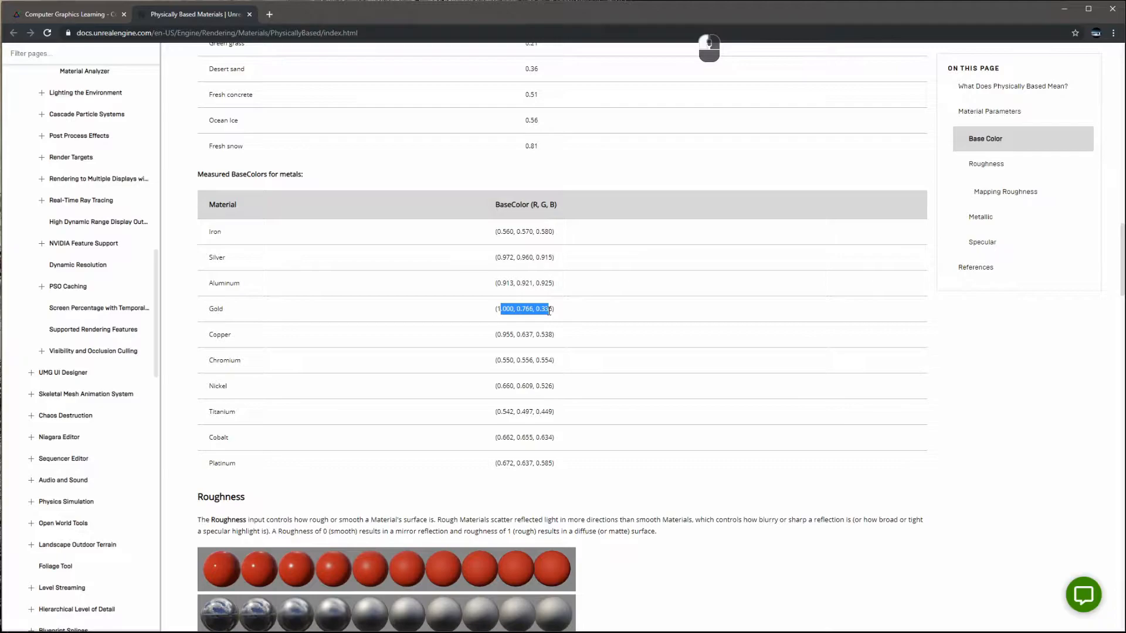
click(1063, 11)
double_click(491, 233)
- Enter gold's colour R 1, G 0.766, B 0.336 in the base-colour picker, then reposition the Metallic node
click(521, 387)
text(1)
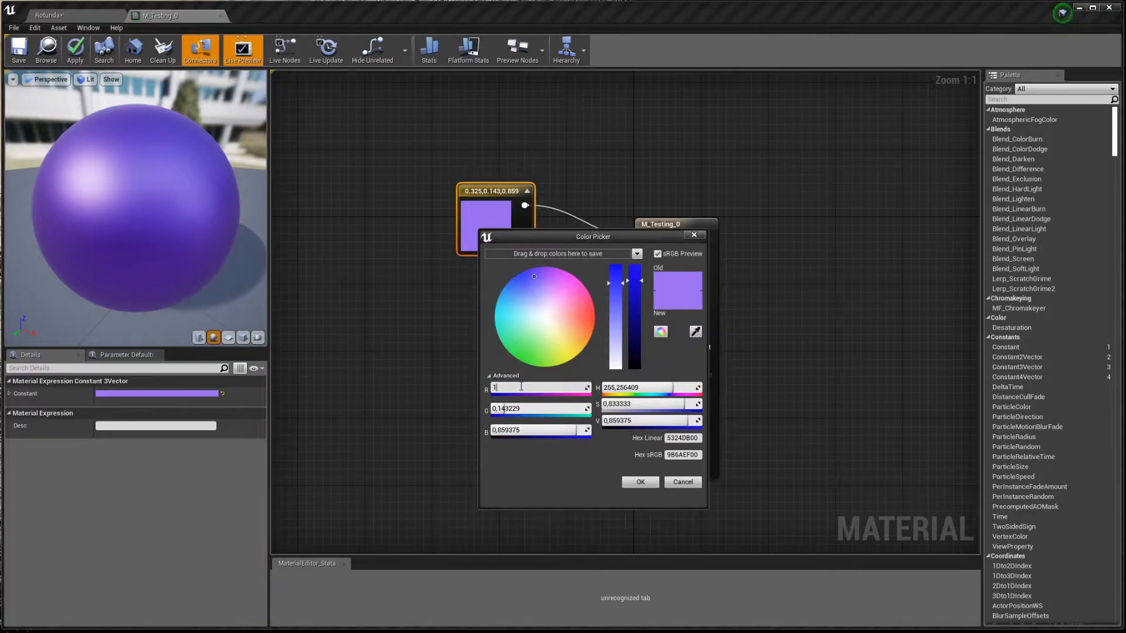
key(Tab)
text(.766)
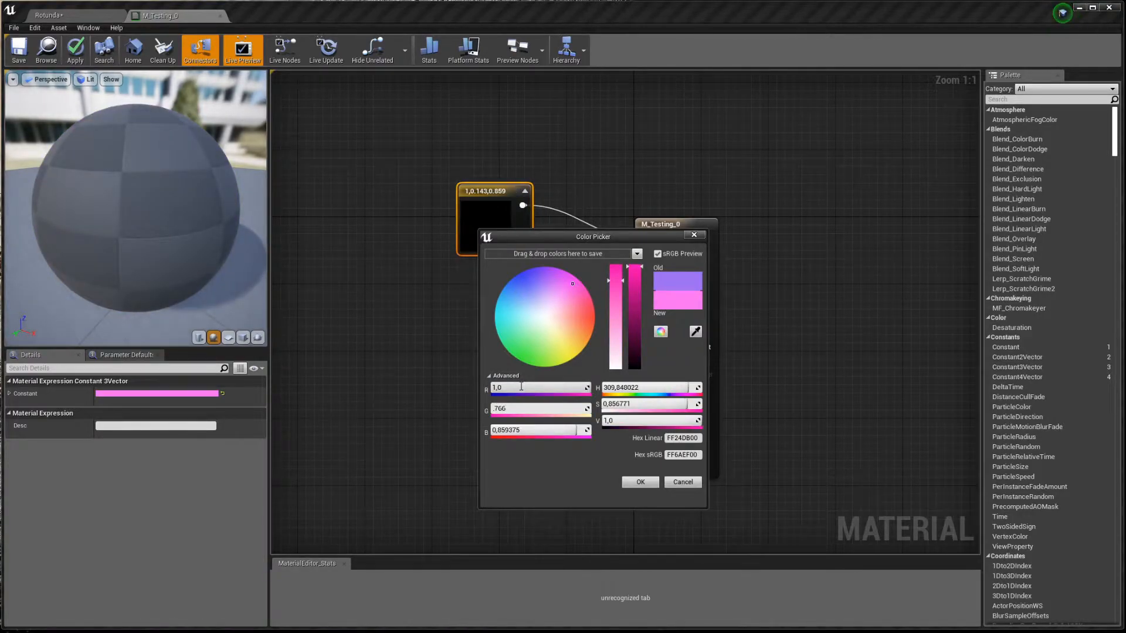
key(Tab)
text(.336)
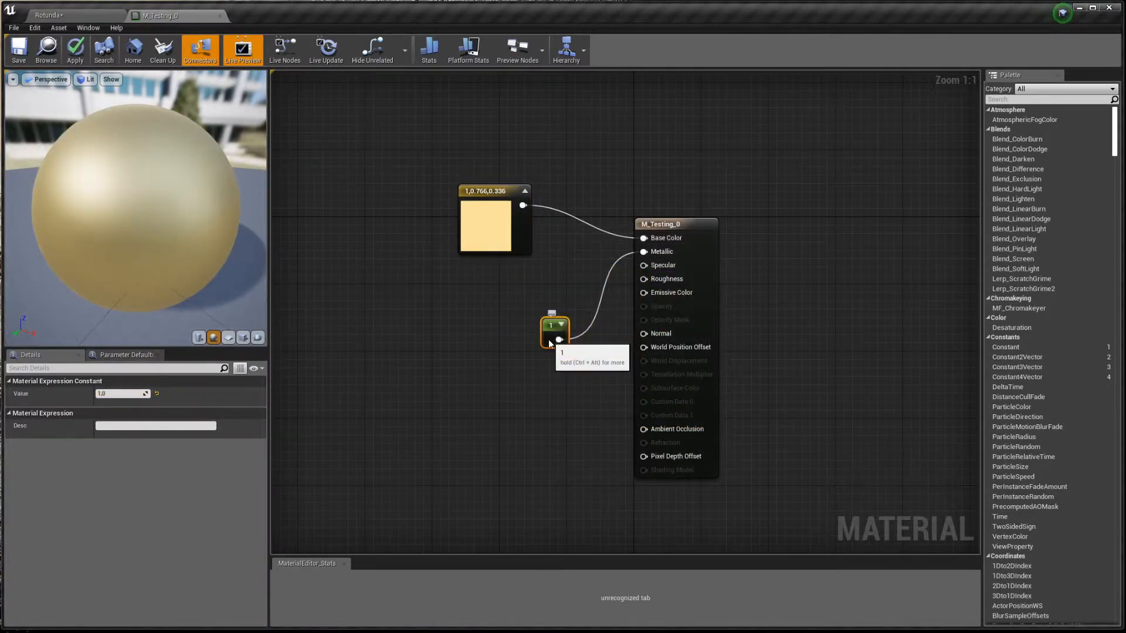
drag(548, 340, 515, 286)
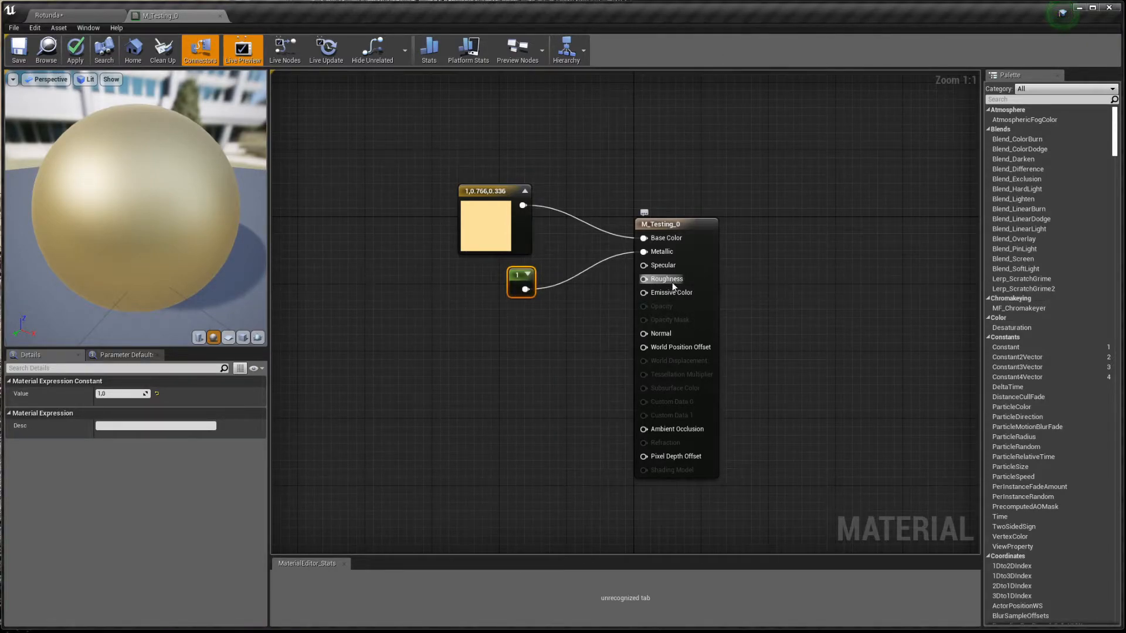
- Add a constant with value 0.1 and connect it to Roughness
click(577, 314)
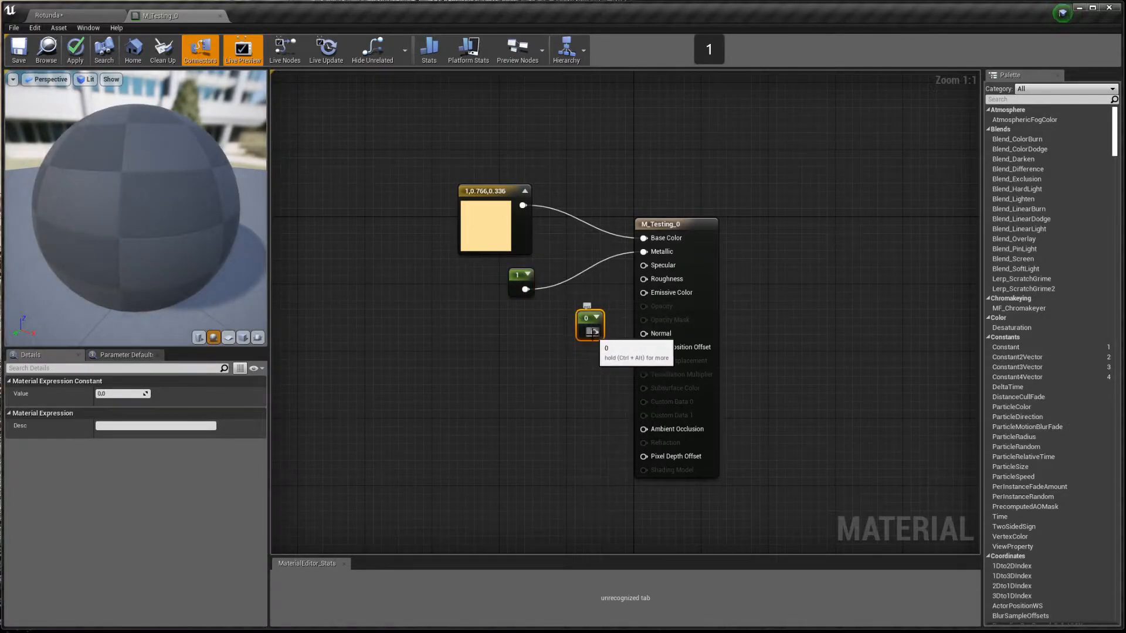
click(108, 394)
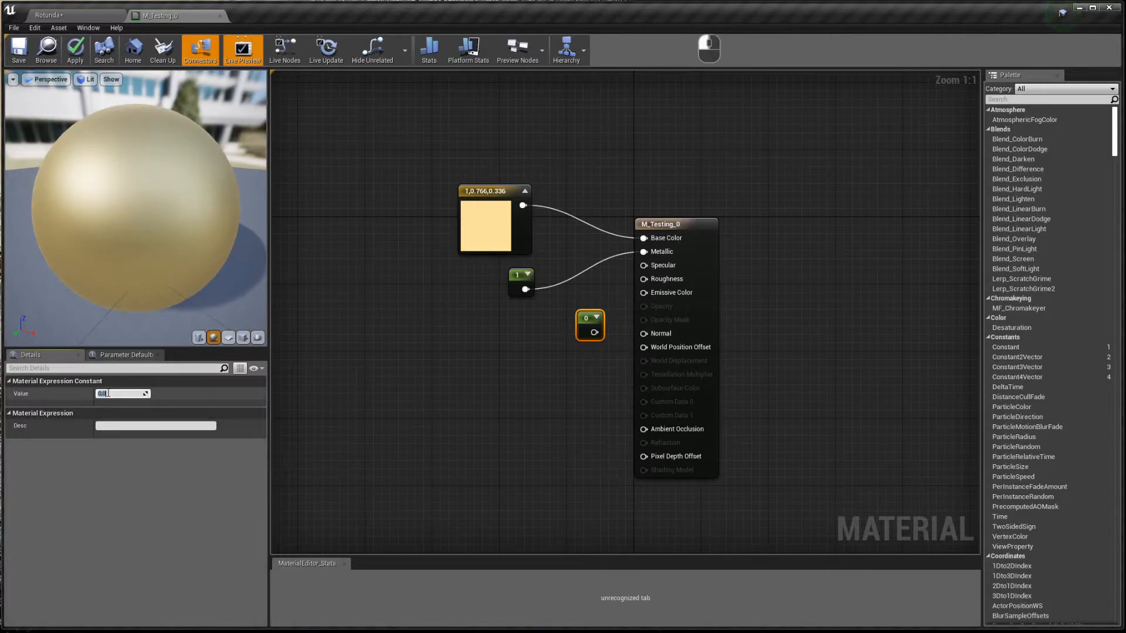
text(0.1)
key(Return)
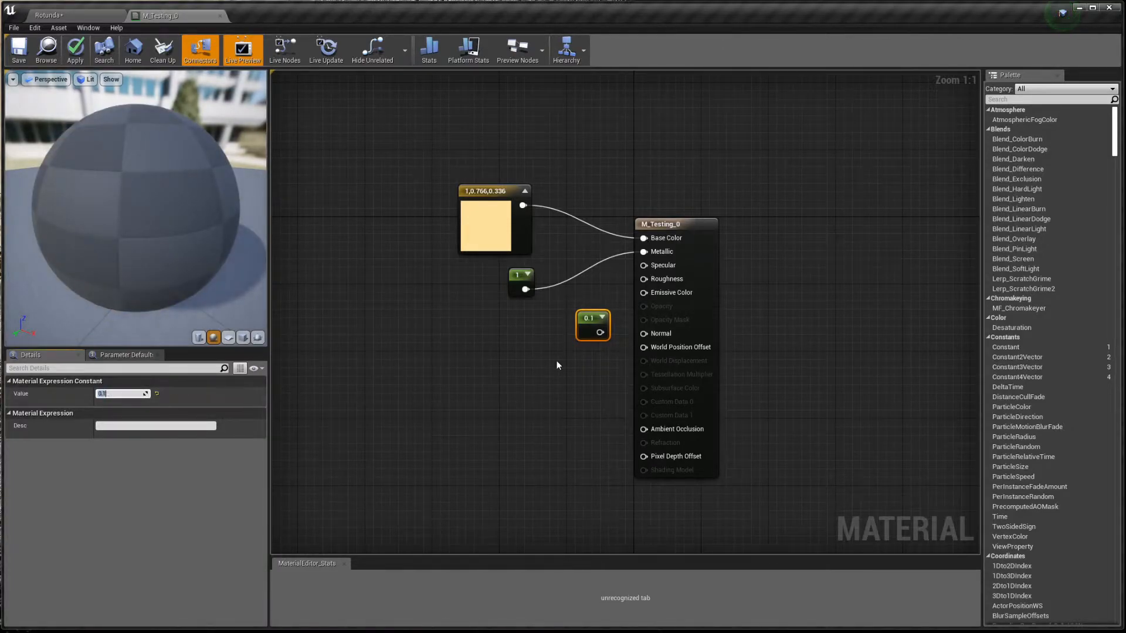
drag(598, 332, 643, 279)
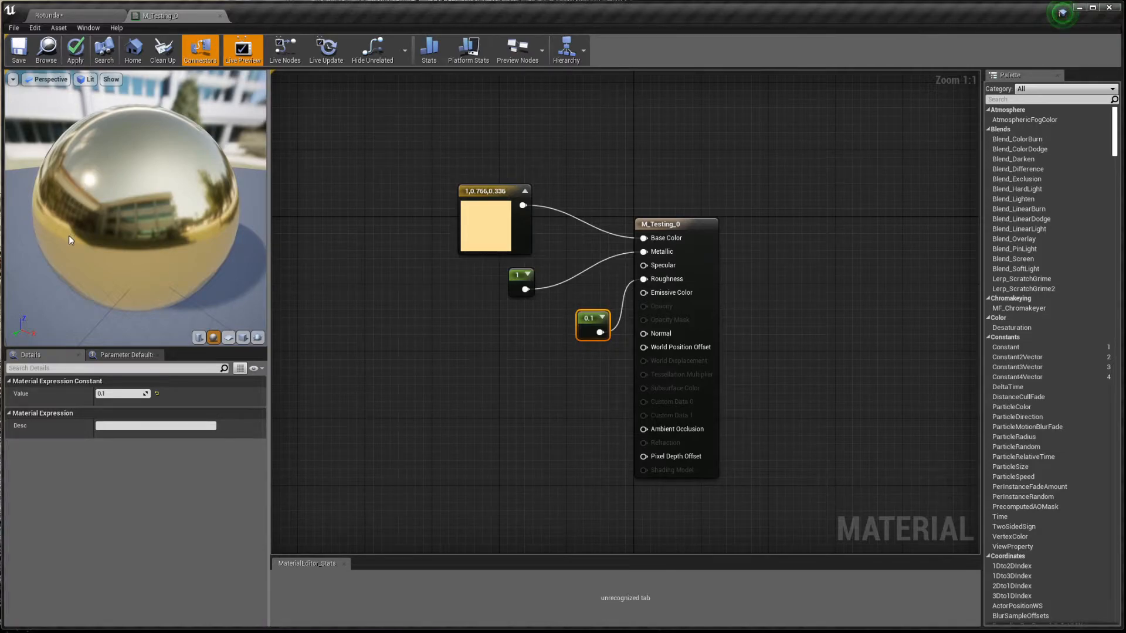
- Orbit the preview to inspect the glossy reflections, then move the 0.1 node left and deselect it
drag(94, 247, 140, 247)
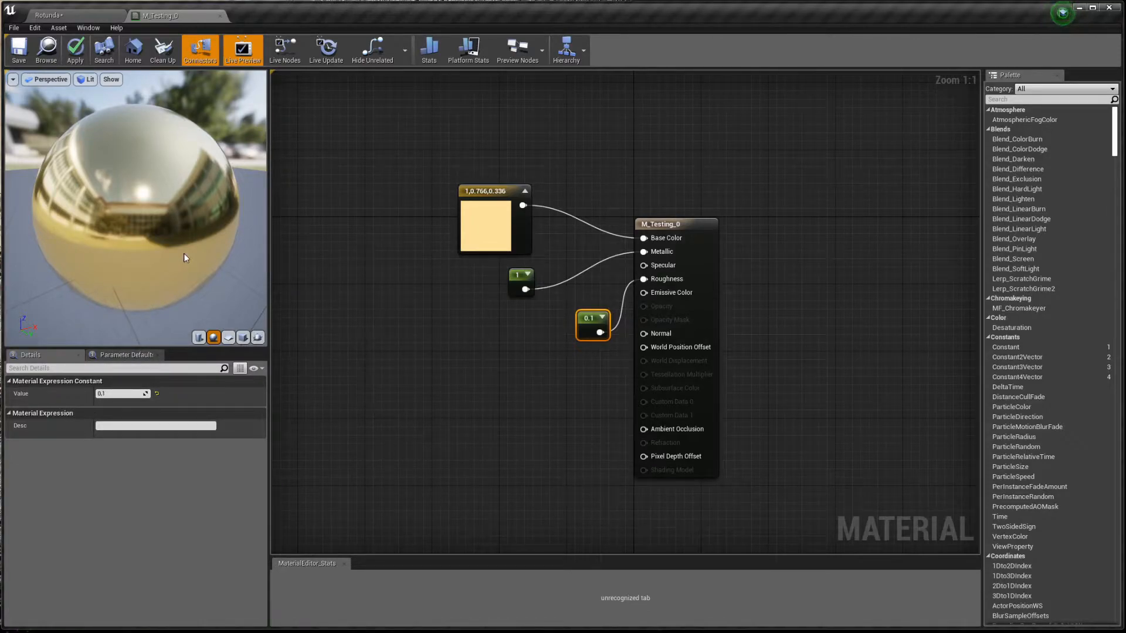
drag(191, 244, 244, 244)
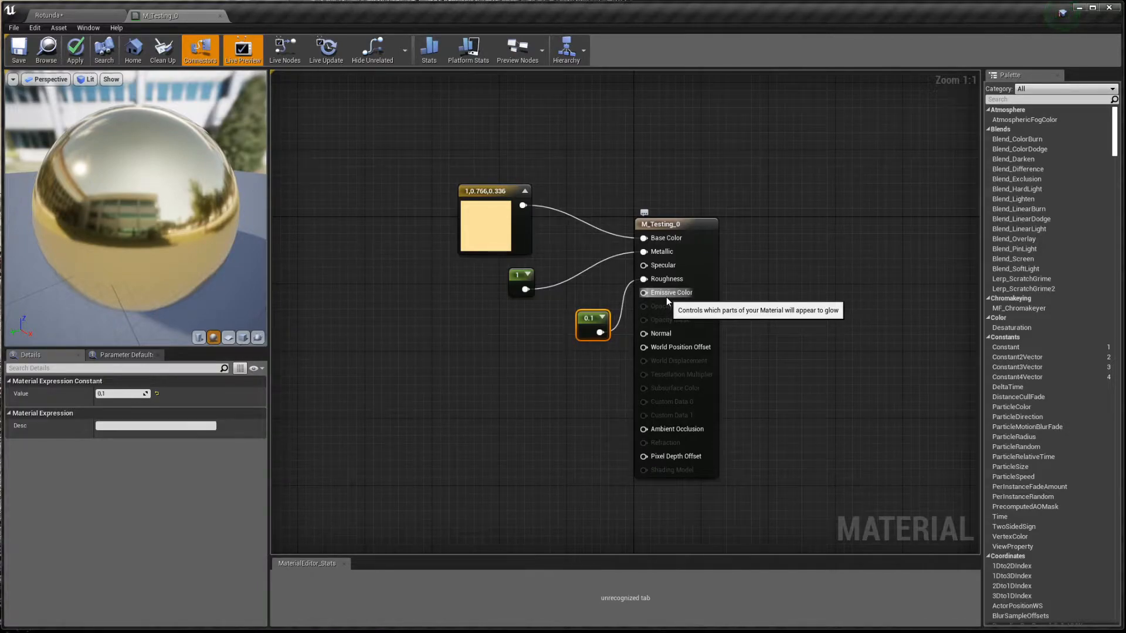
drag(593, 321, 523, 320)
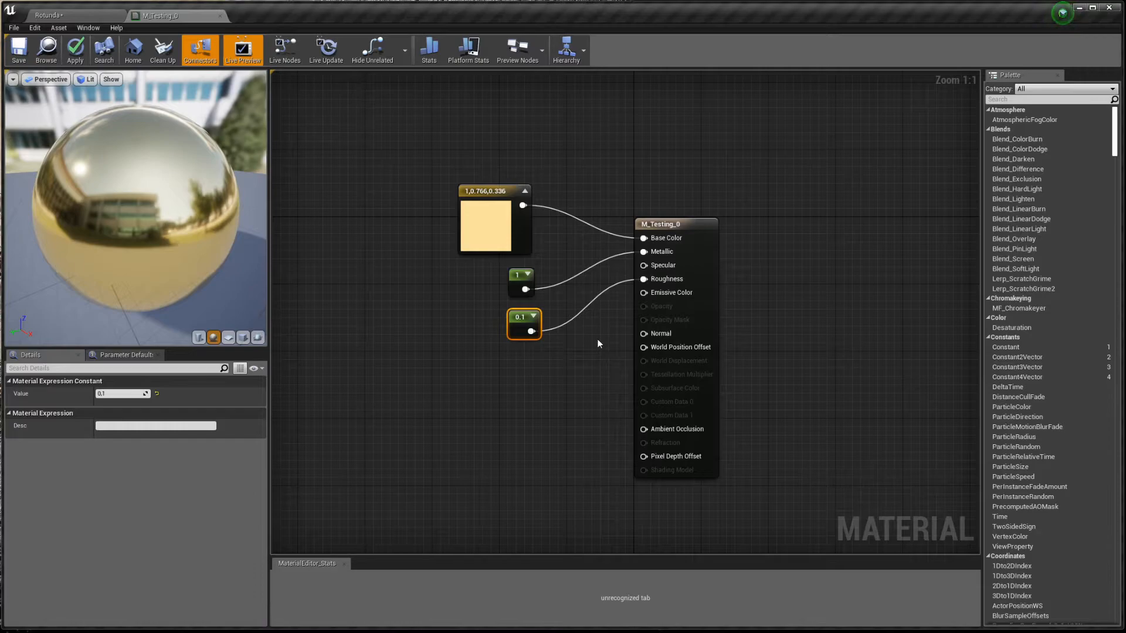
click(585, 350)
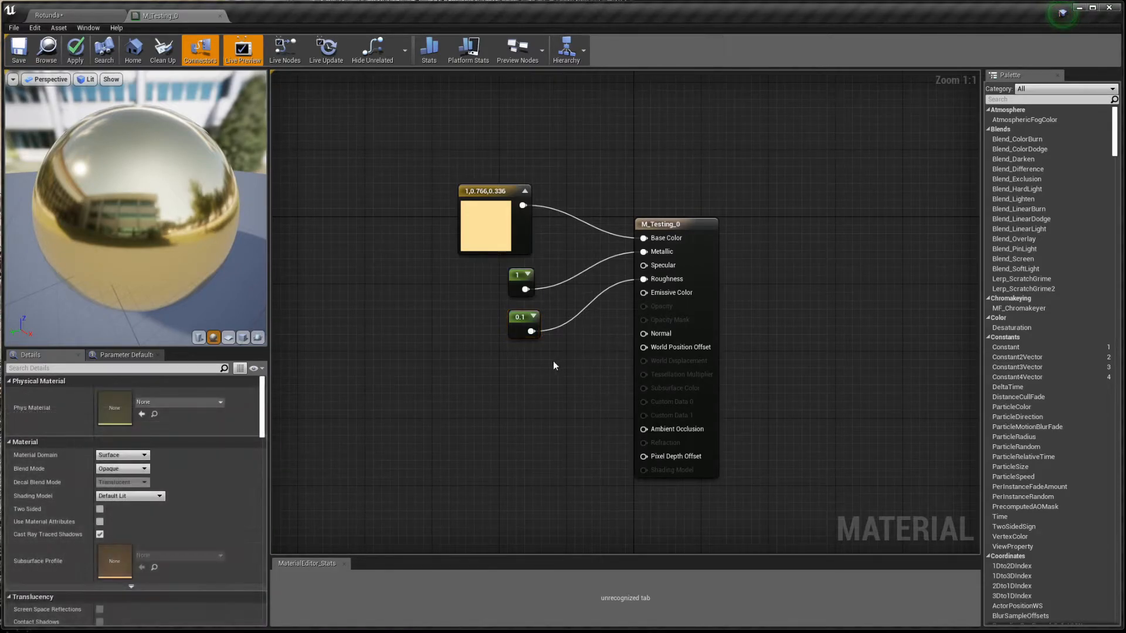
- Add a vector parameter named Emissive and connect it to Emissive Color
key(v)
click(478, 374)
text(vvvvvvvv)
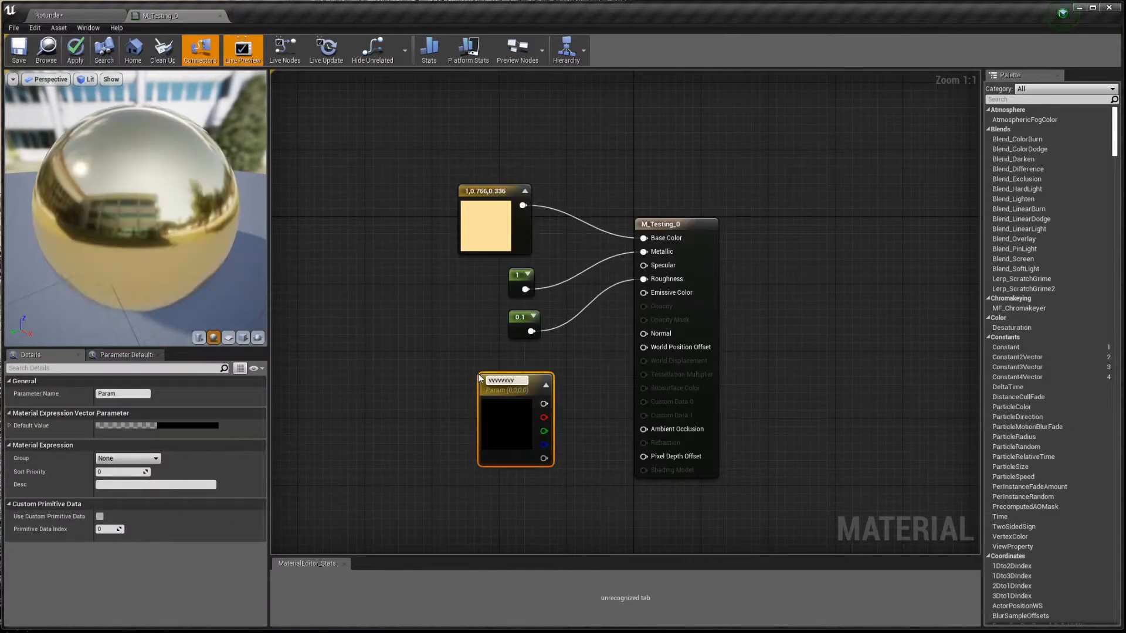
key(ctrl+a)
text(Emissive)
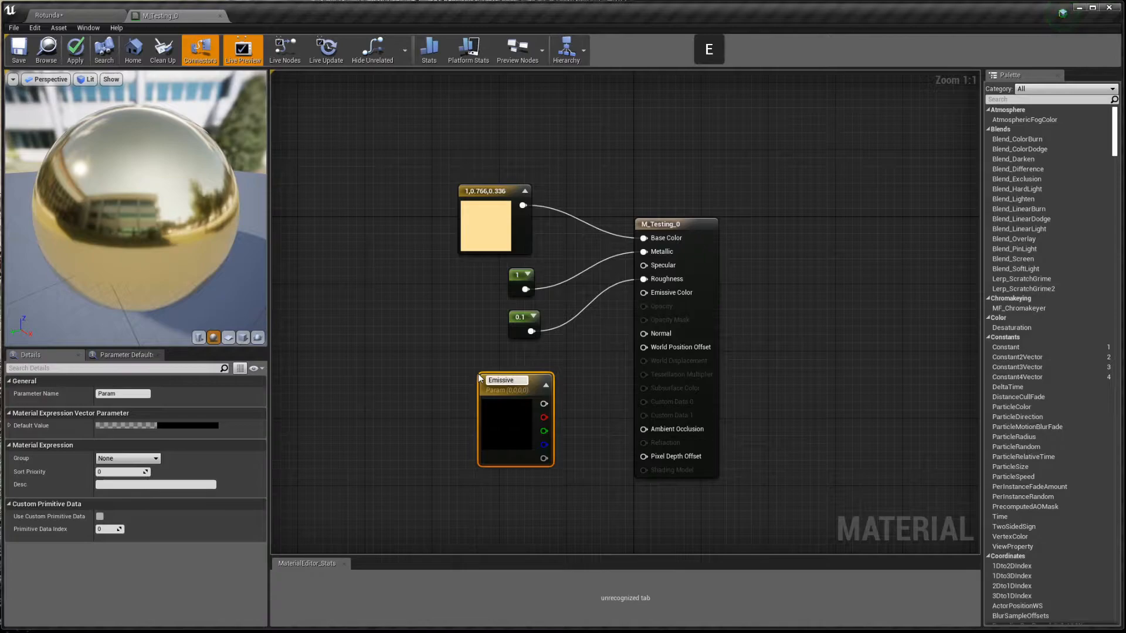
key(Return)
drag(544, 403, 644, 292)
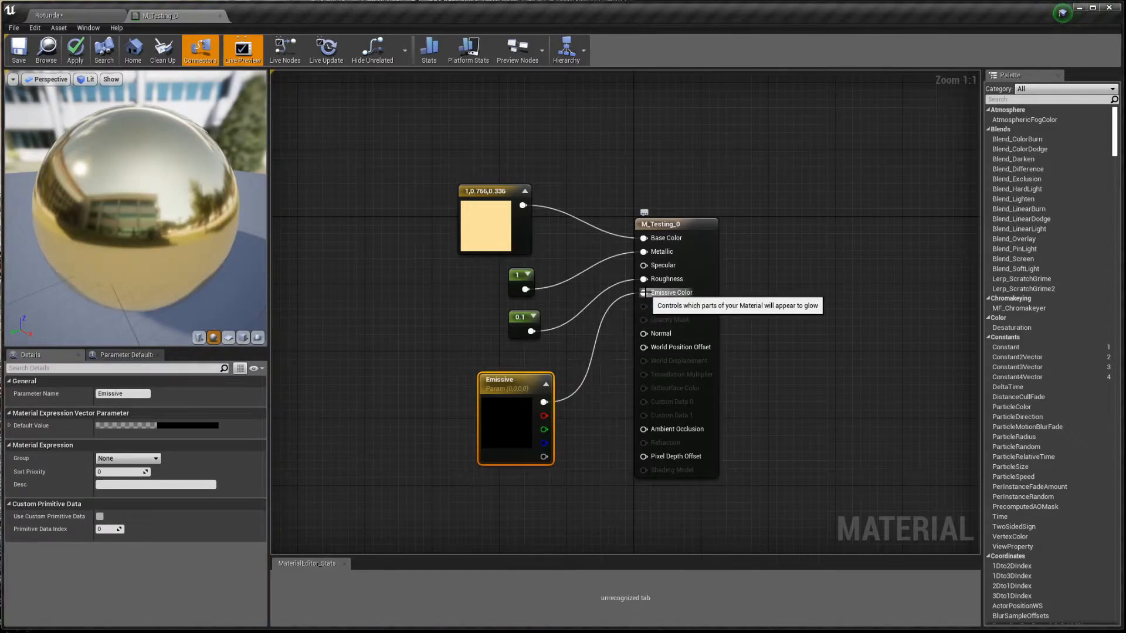
- Test Emissive colours at brightness 100 and toward red, then revert it to black and tidy the node
double_click(509, 408)
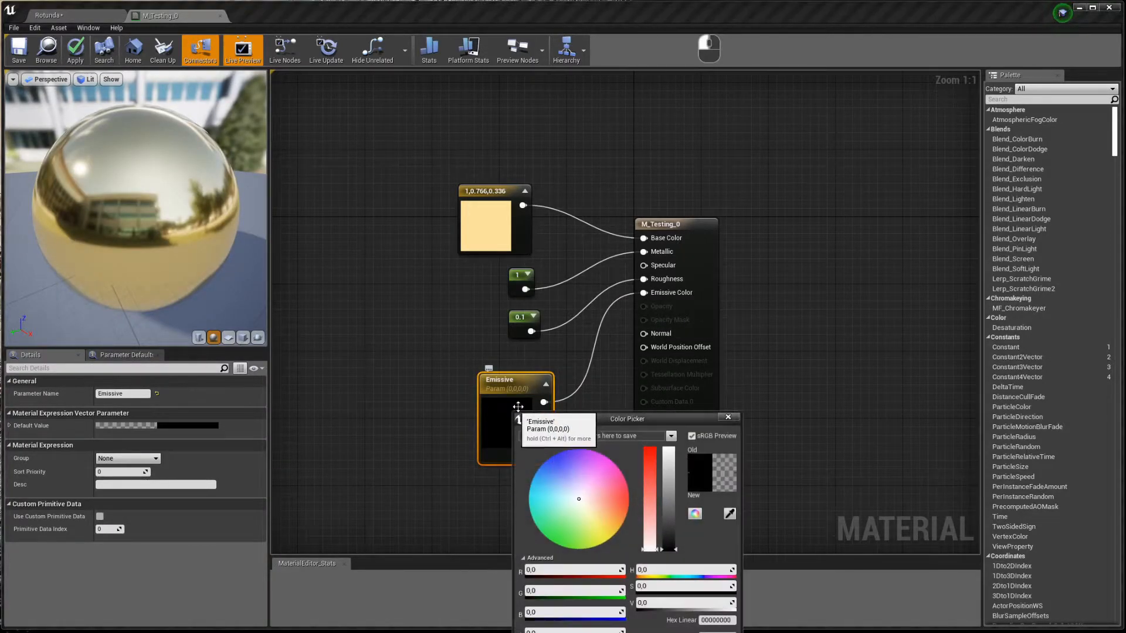
click(672, 546)
drag(672, 547, 669, 460)
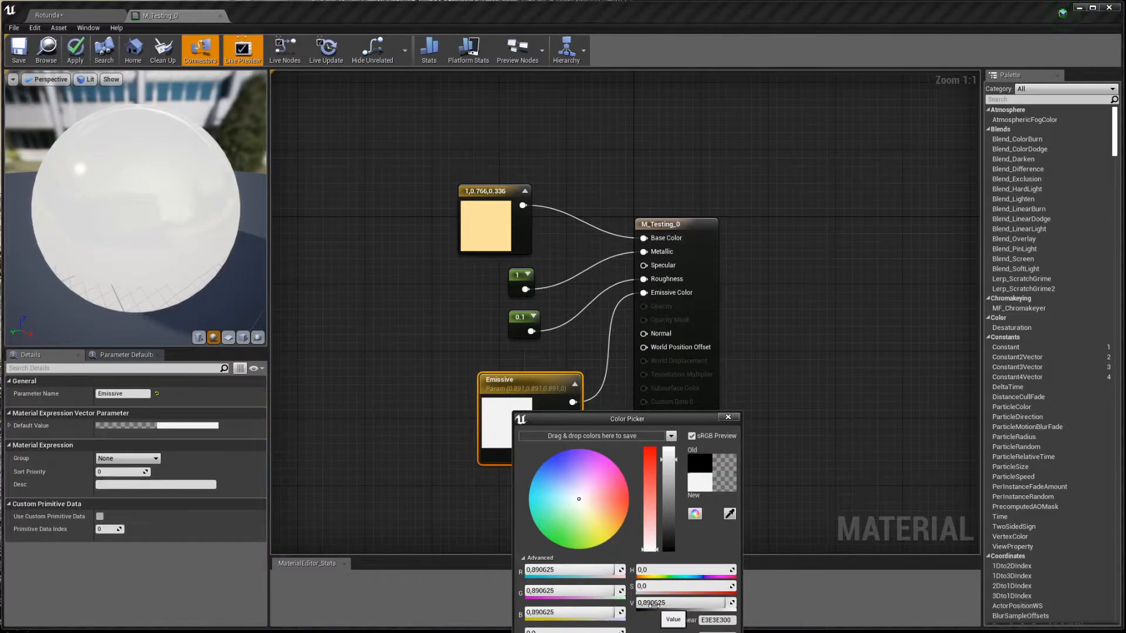
click(654, 604)
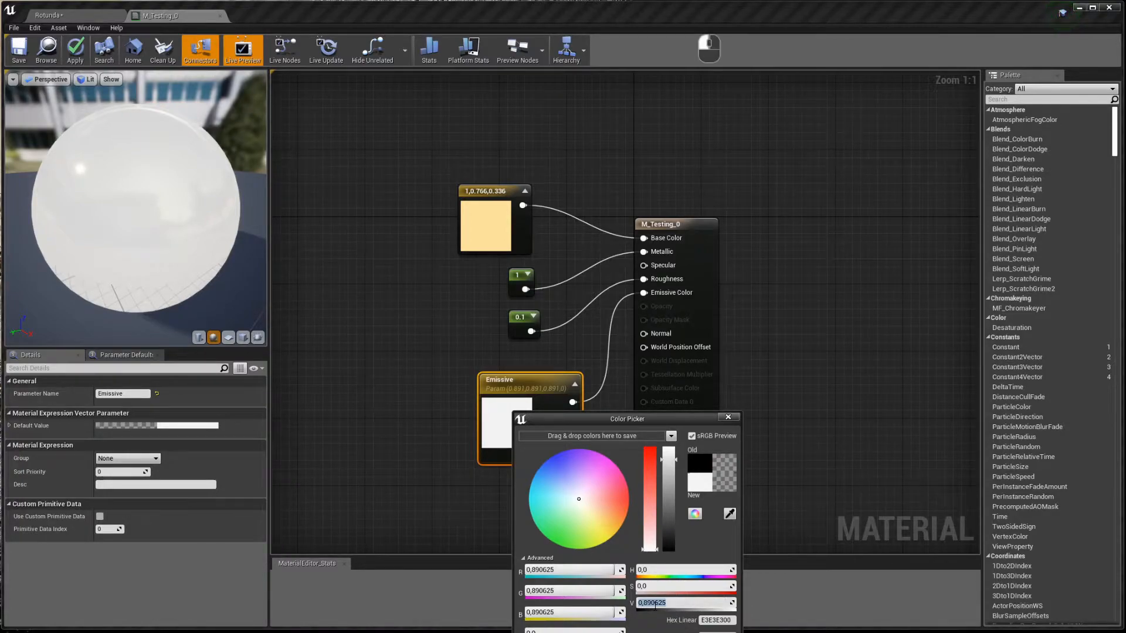
text(100)
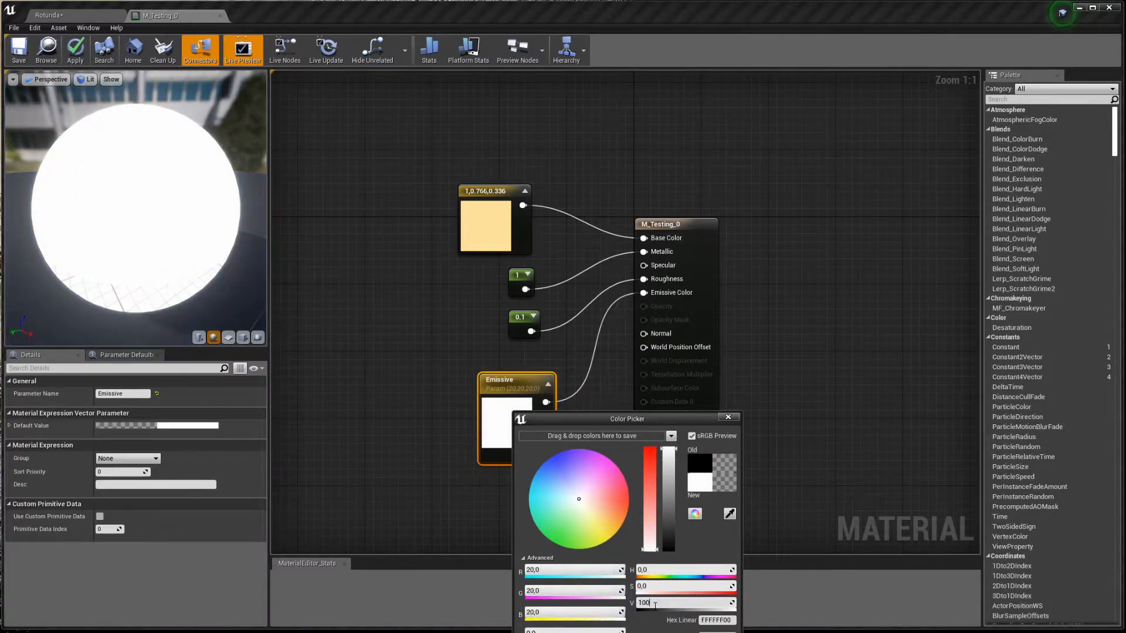
key(Return)
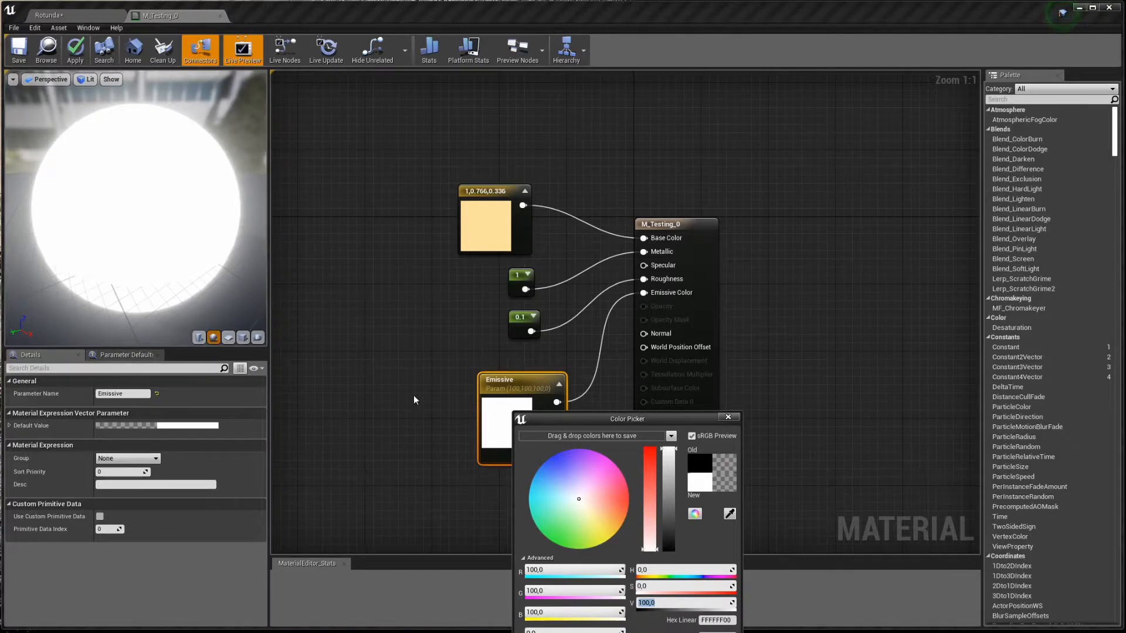
drag(580, 503, 631, 499)
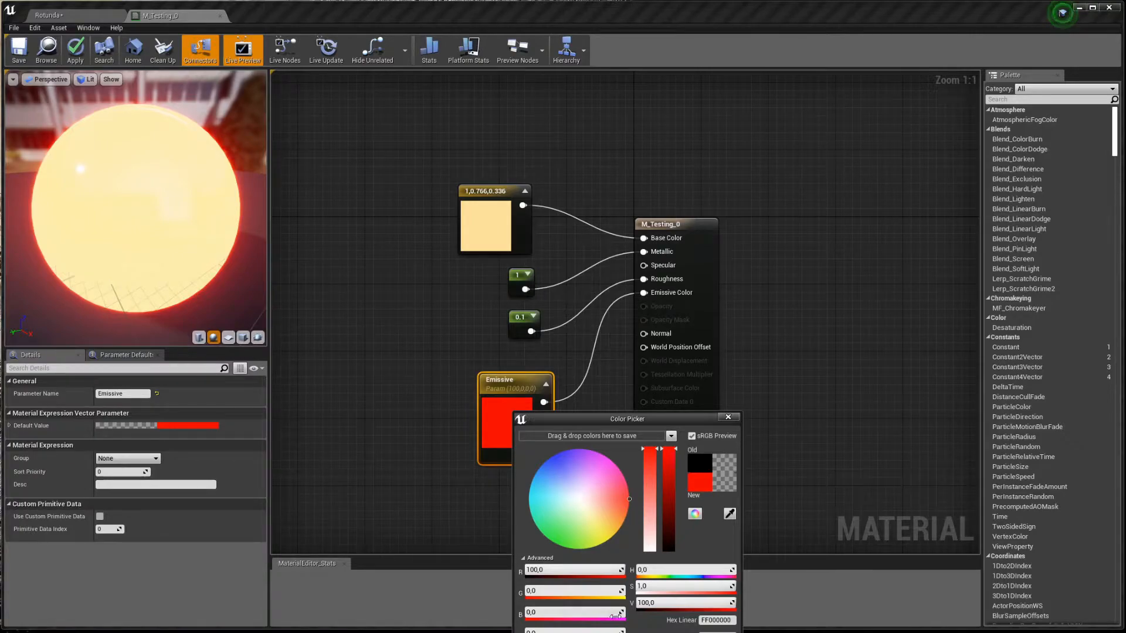
click(717, 632)
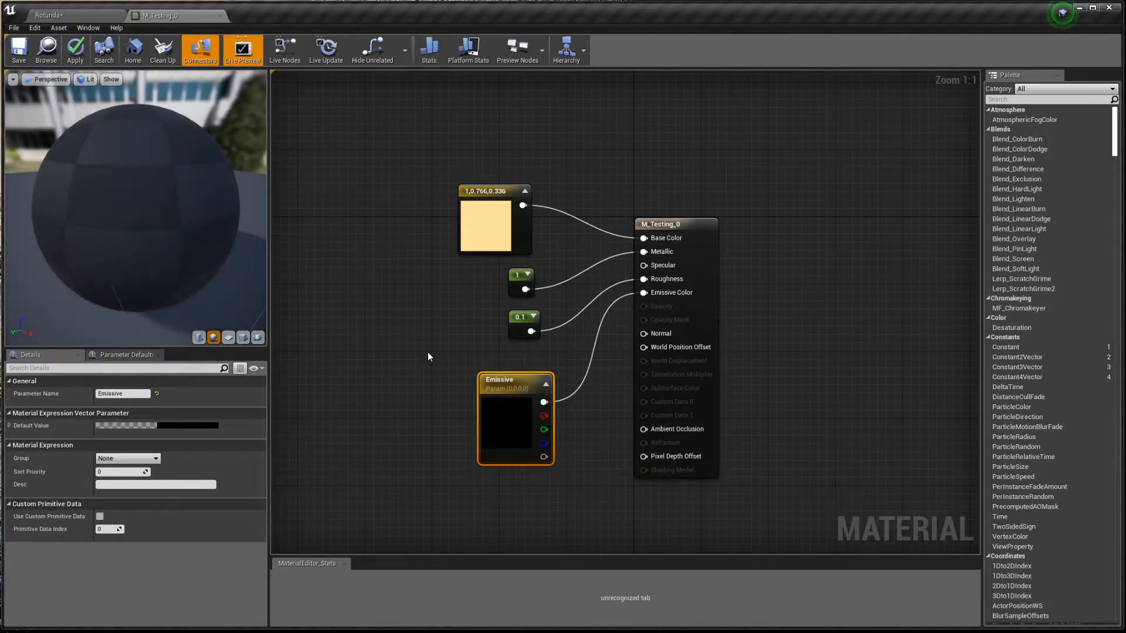
click(428, 352)
drag(528, 420, 448, 382)
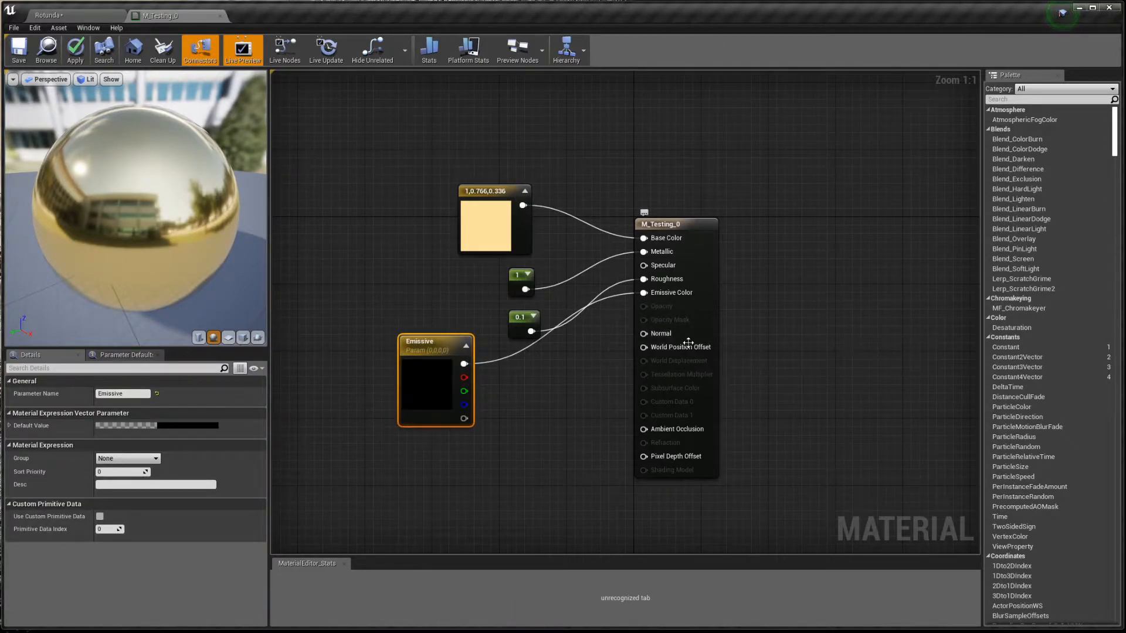
click(566, 426)
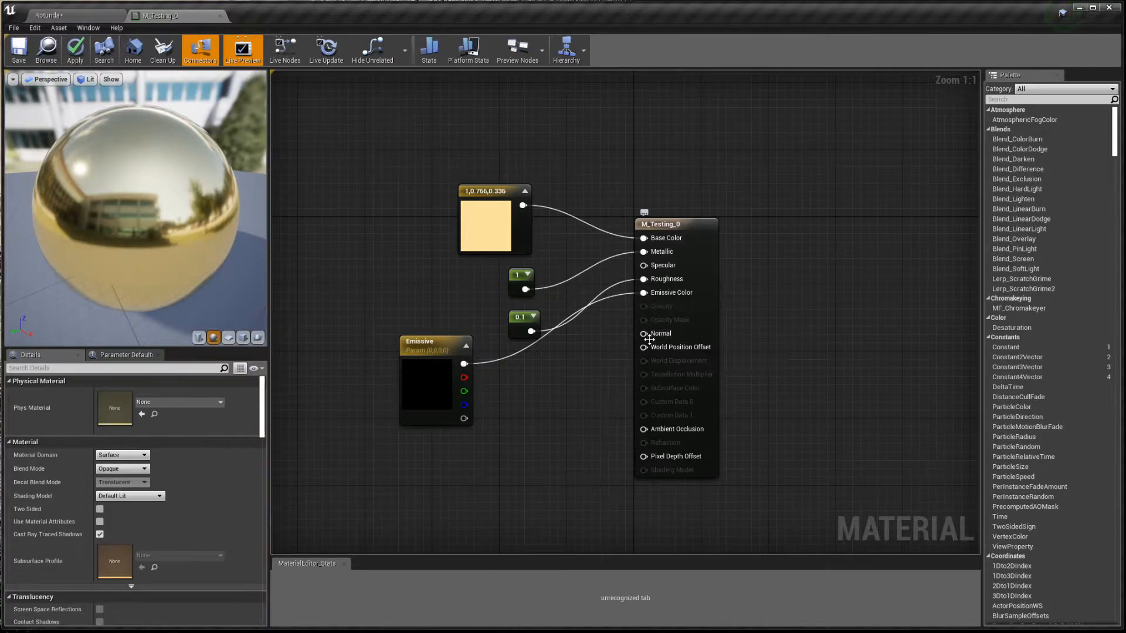
- Add a Texture Sample using spaced-tiles1-normal, wire its RGB into Normal, and rotate the preview to check
key(t)
click(503, 430)
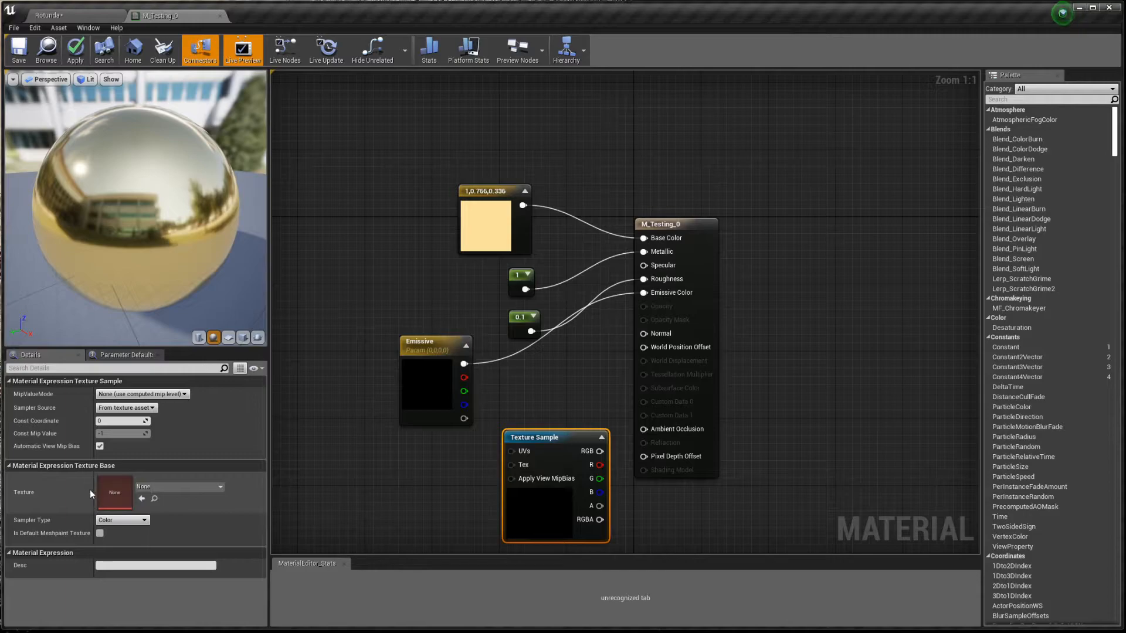
click(205, 488)
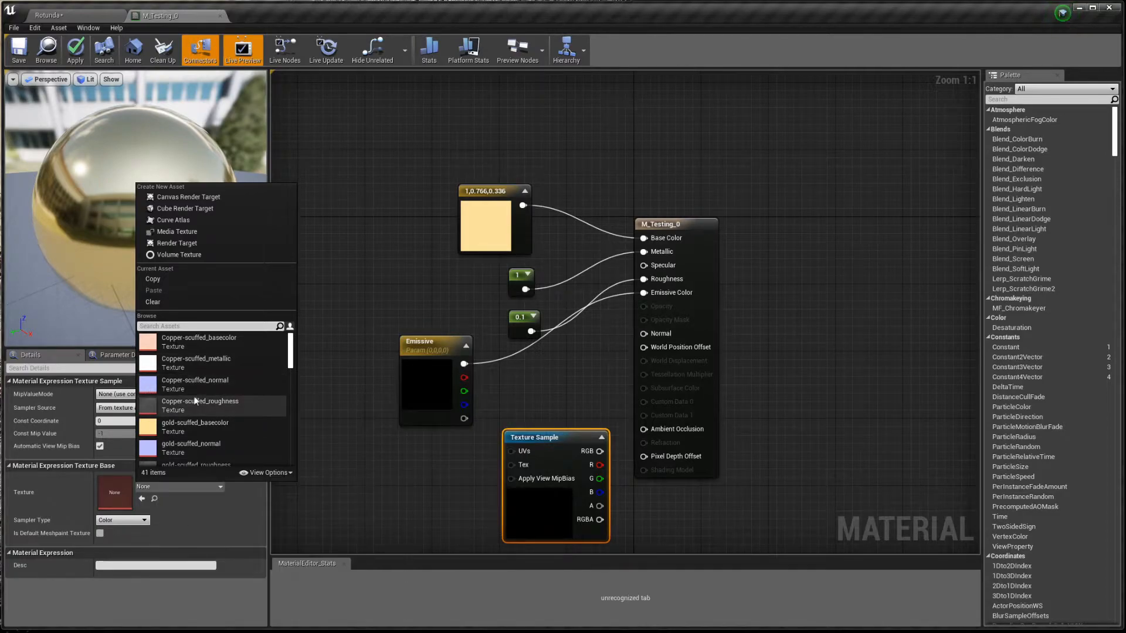
scroll(224, 385, down, 2)
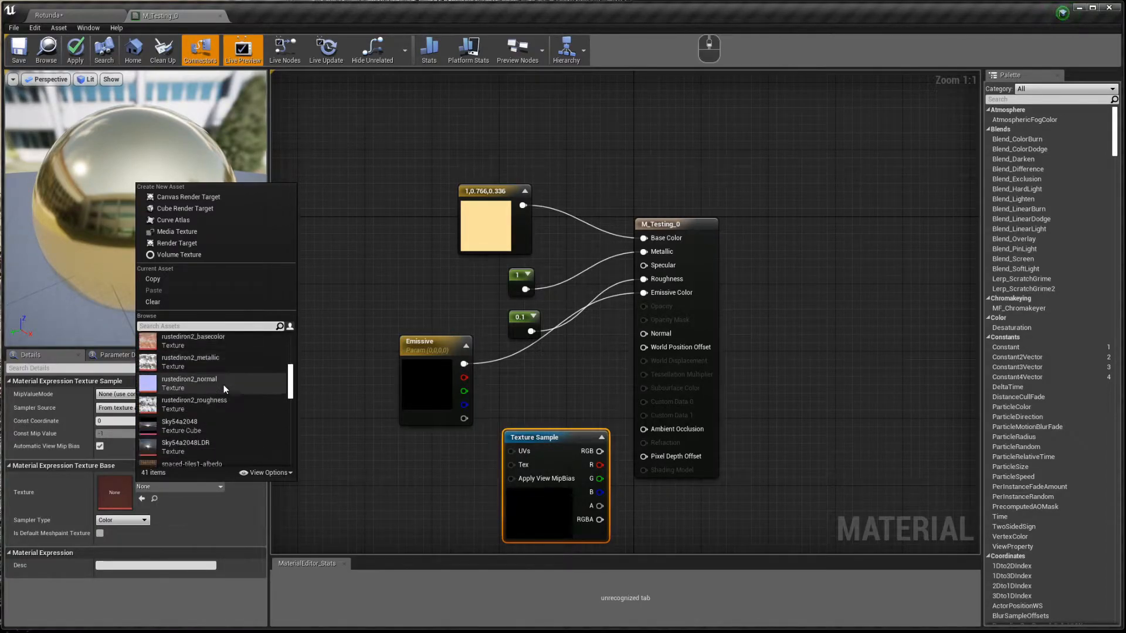
click(191, 325)
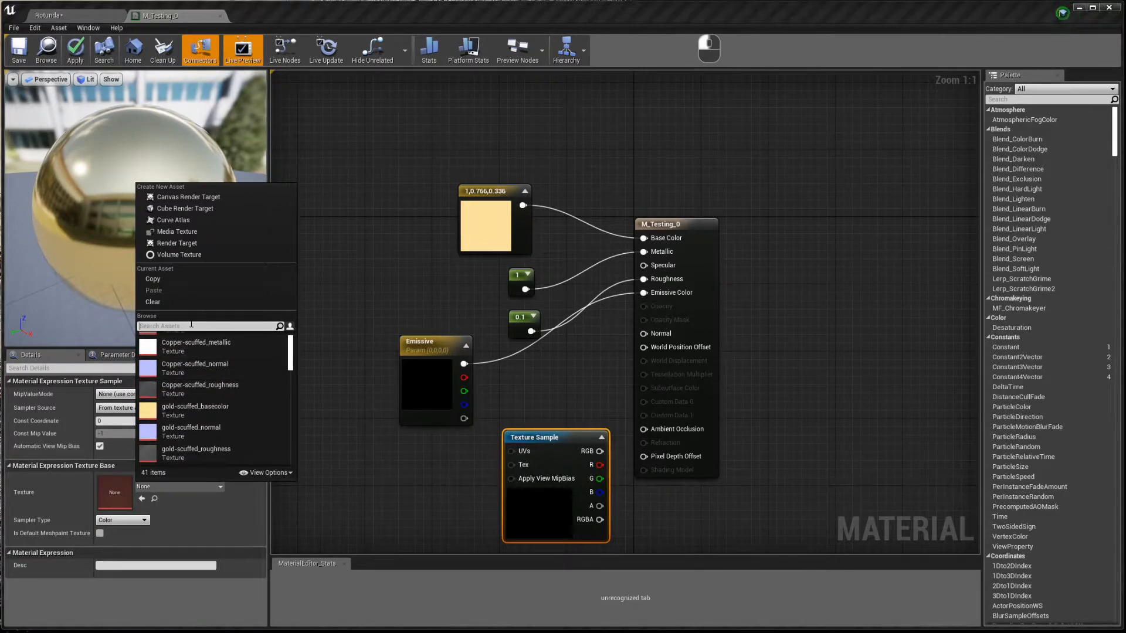
text(normal)
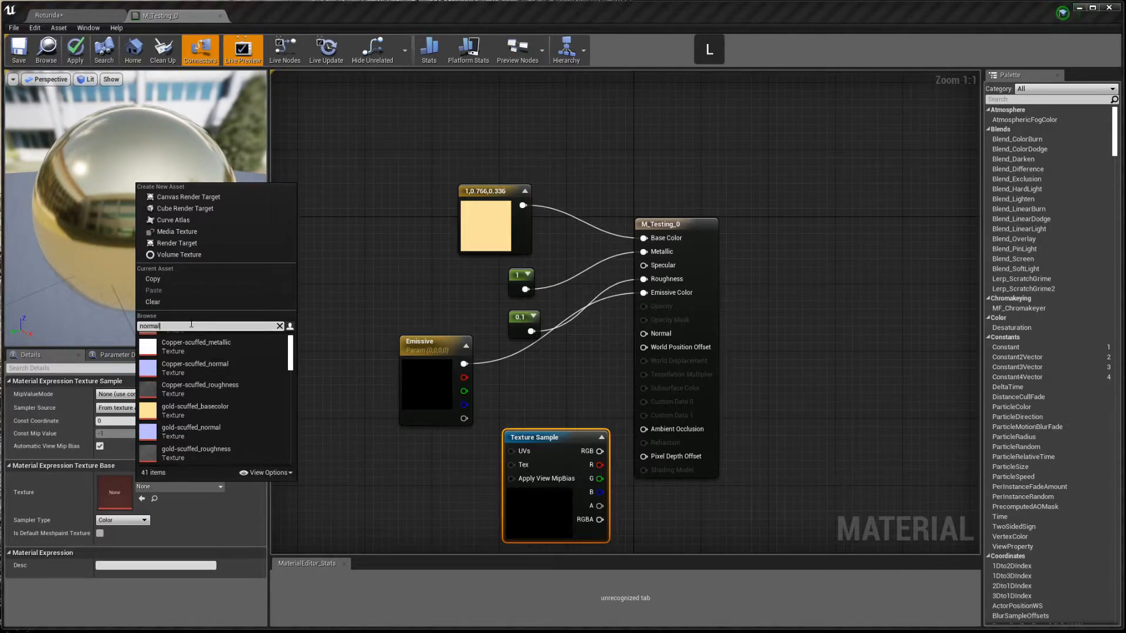
mouse_move(188, 430)
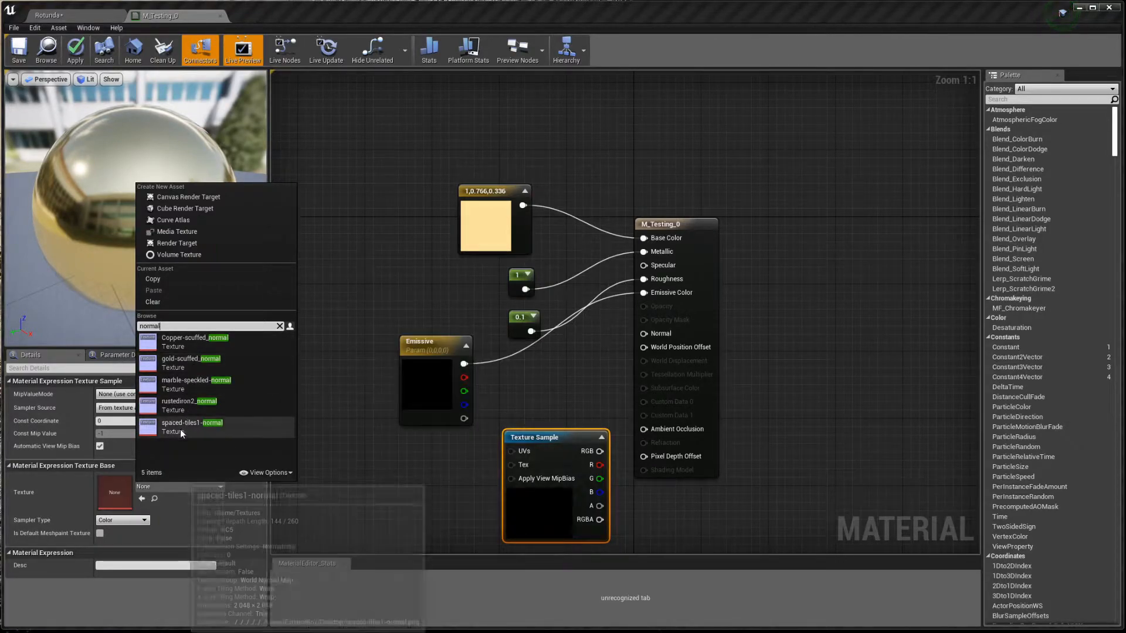
click(151, 428)
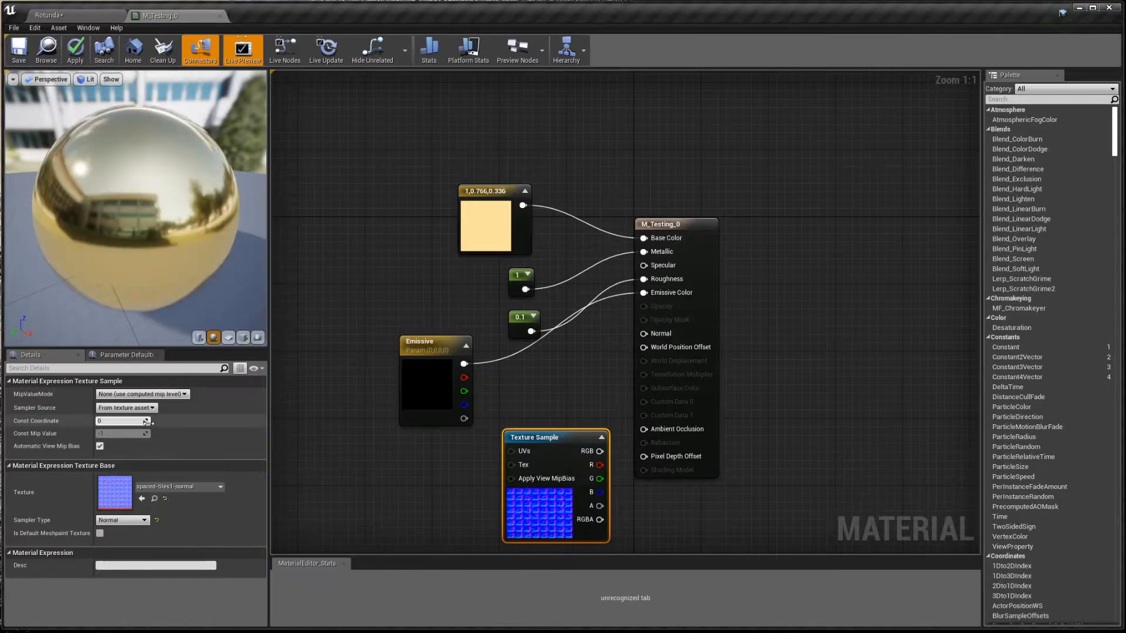
drag(599, 451, 644, 333)
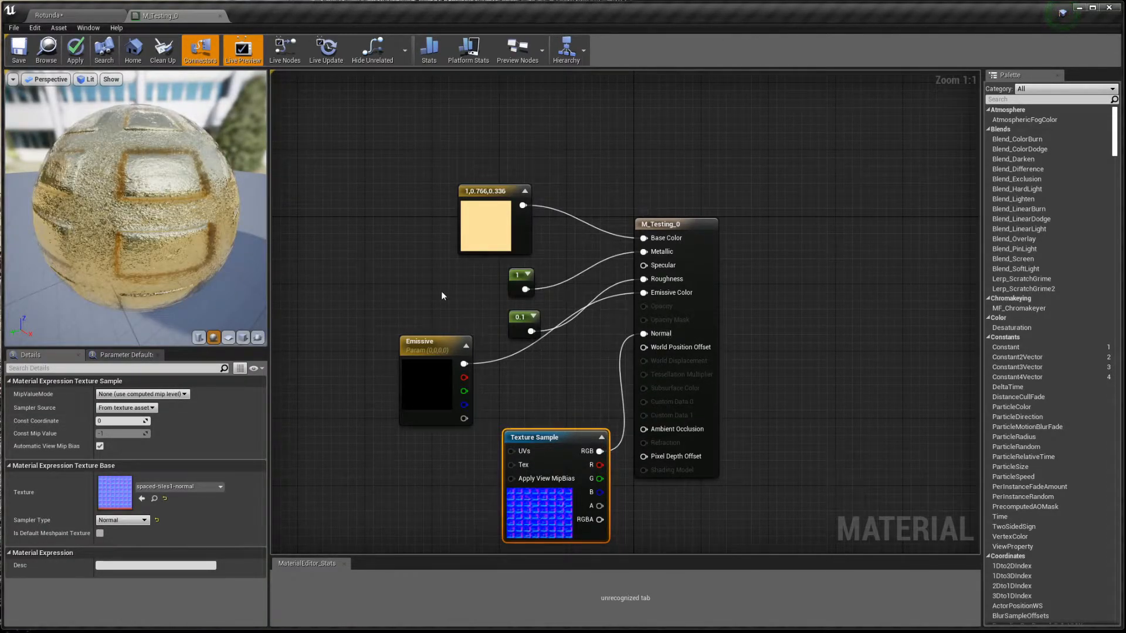
drag(111, 191, 249, 202)
drag(218, 240, 106, 240)
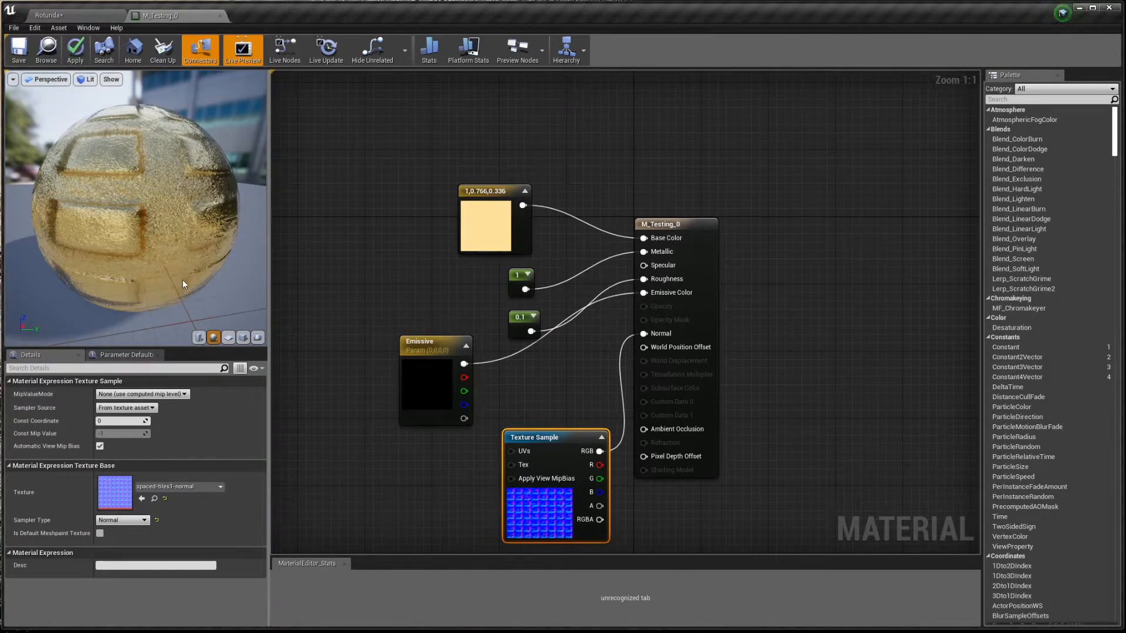
- Add a TexCoord node feeding the normal texture's UVs, with U and V tiling set to 4
click(311, 482)
drag(361, 503, 515, 453)
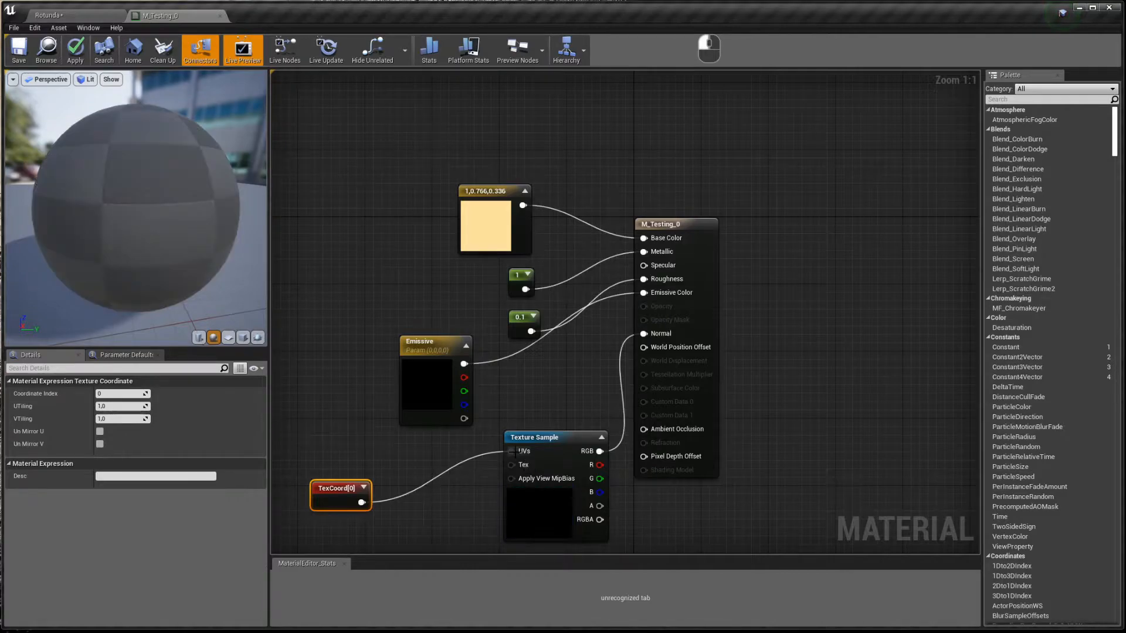
click(111, 406)
text(4)
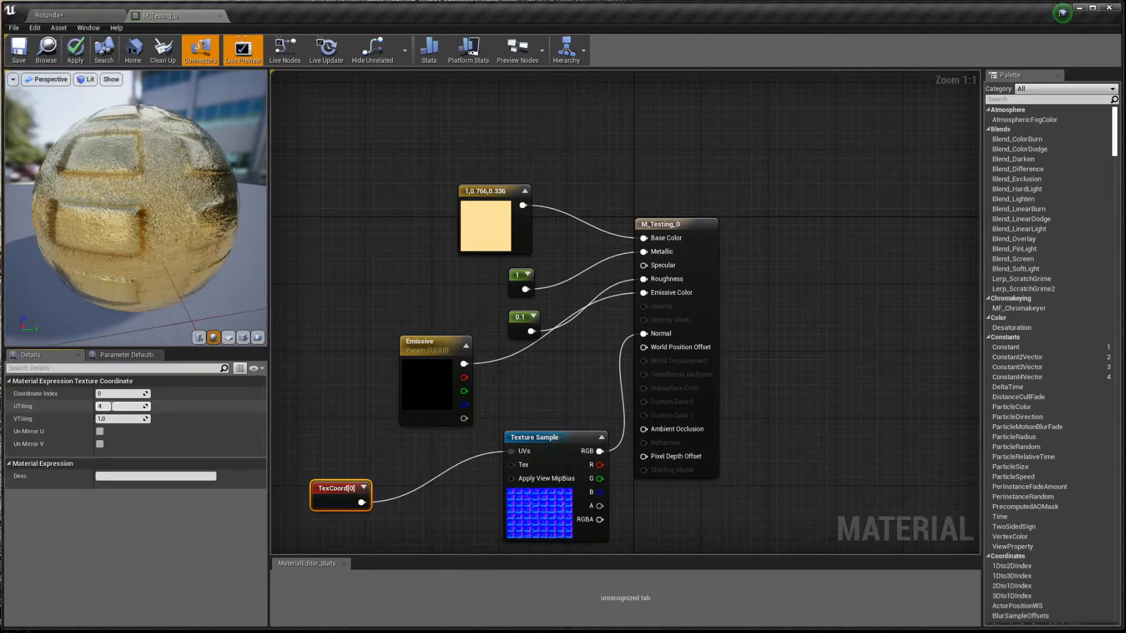
key(Tab)
text(4)
key(Return)
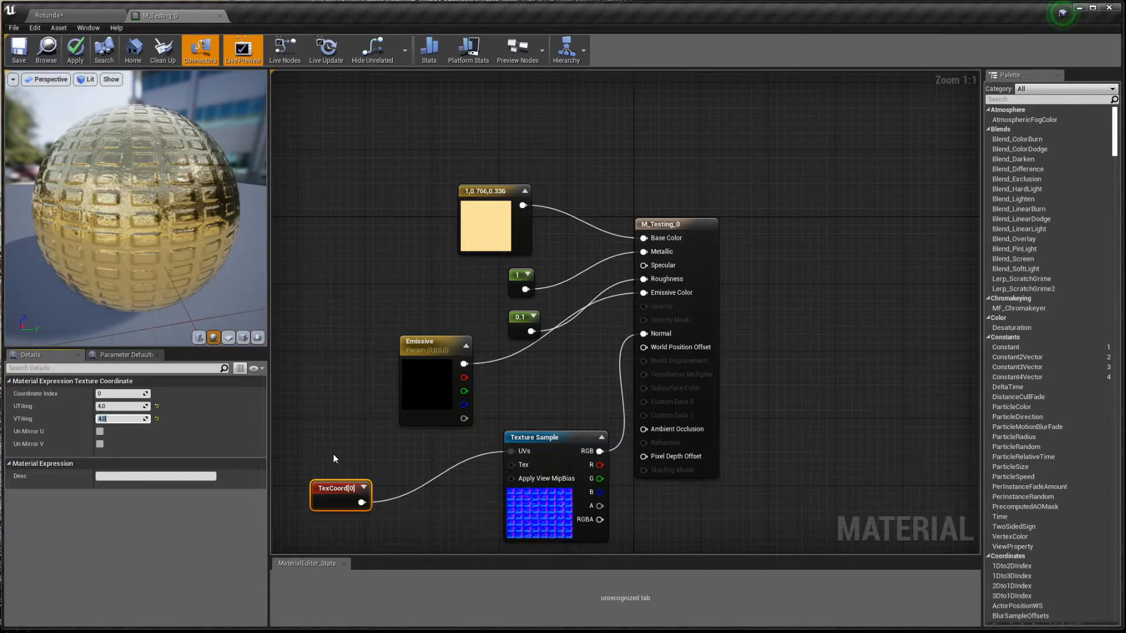
- Preview the TexCoord node alone on a cube mesh and reset U and V tiling to 1.0
right_click(335, 497)
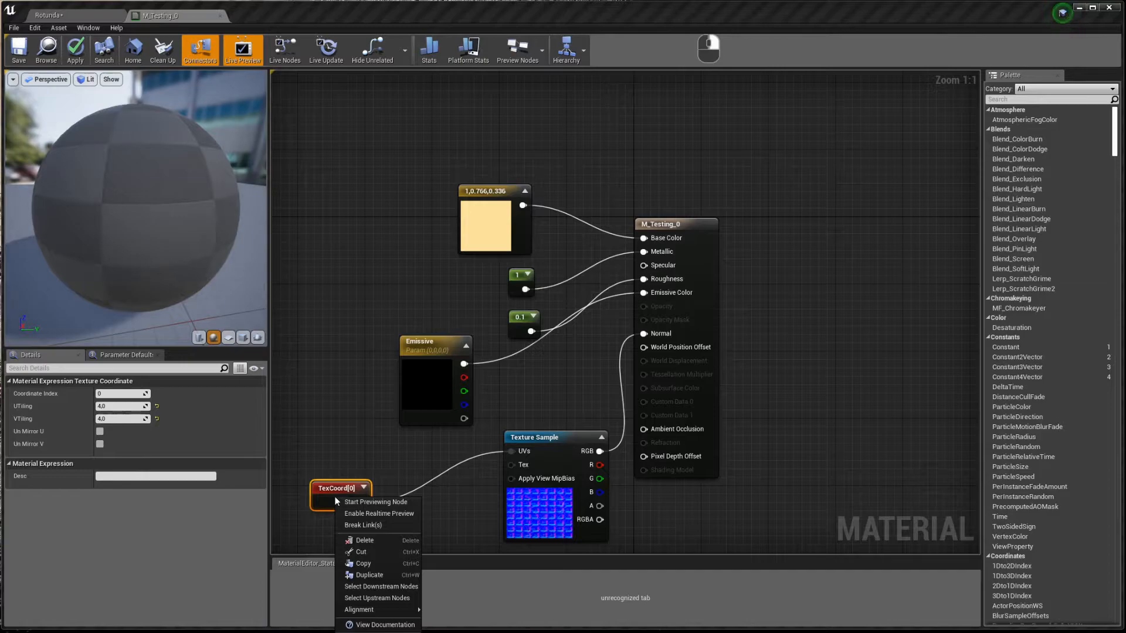
click(379, 502)
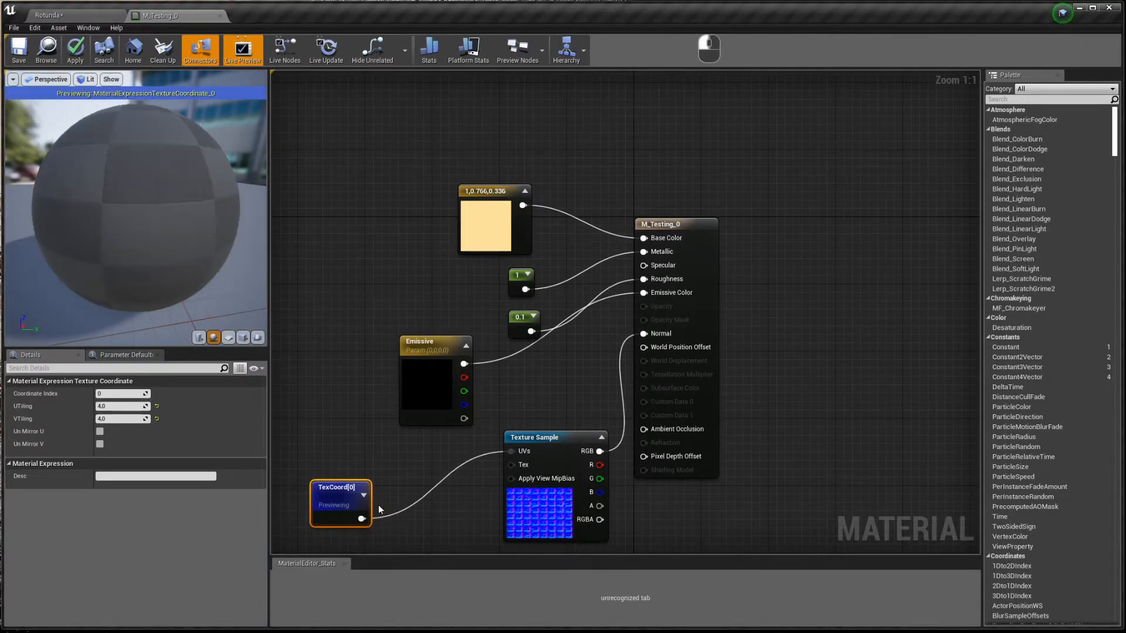
click(243, 339)
right_drag(236, 264, 236, 223)
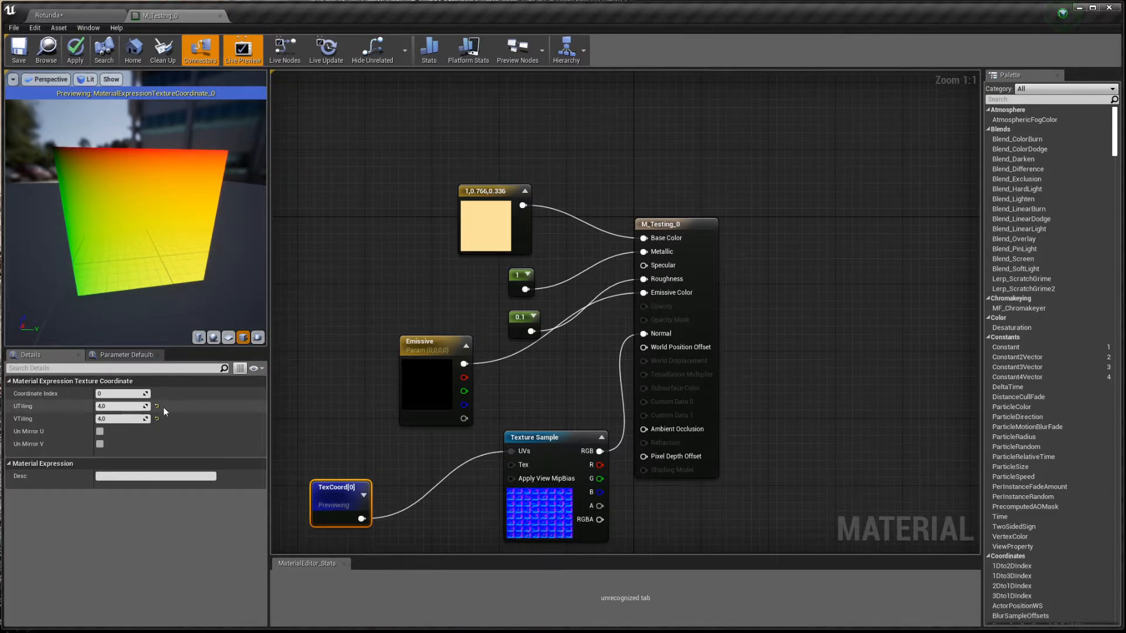
click(156, 406)
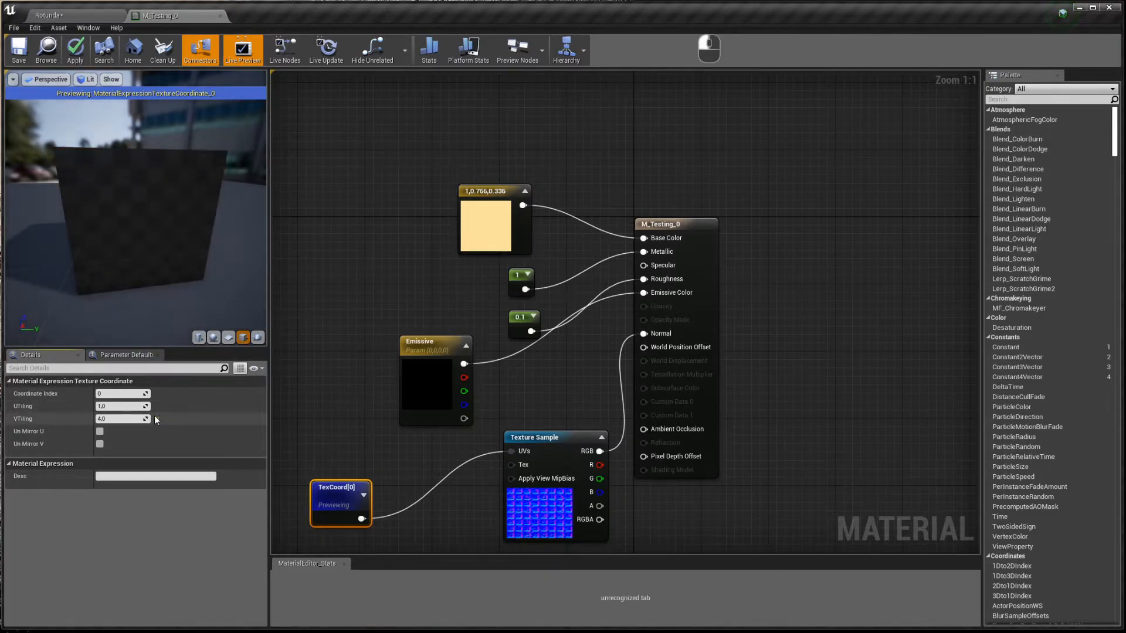
click(156, 418)
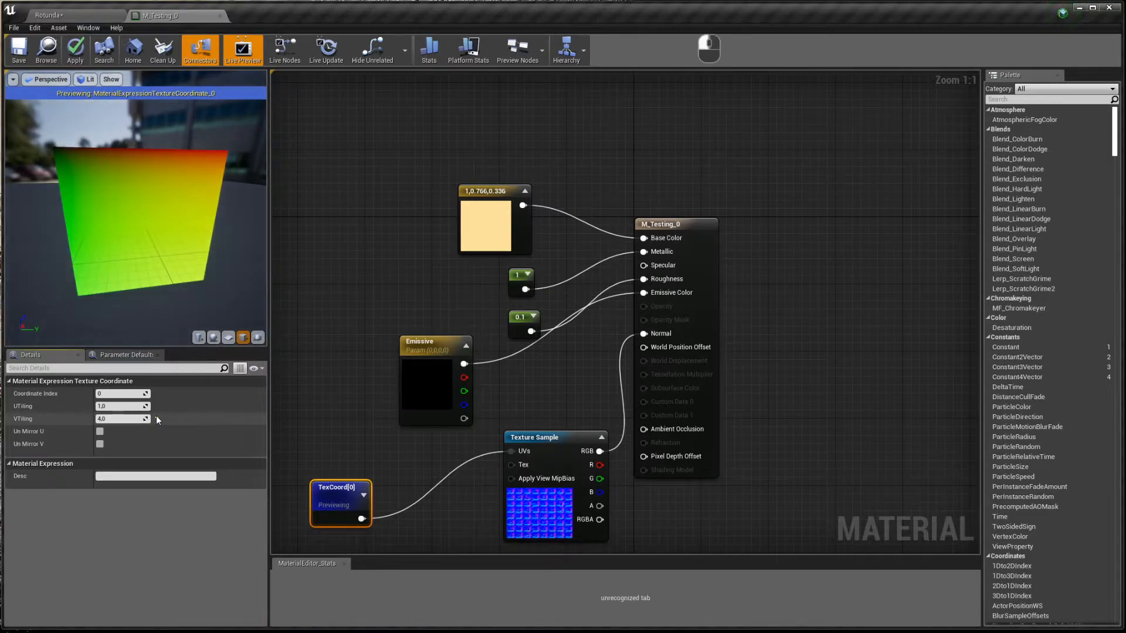
click(156, 420)
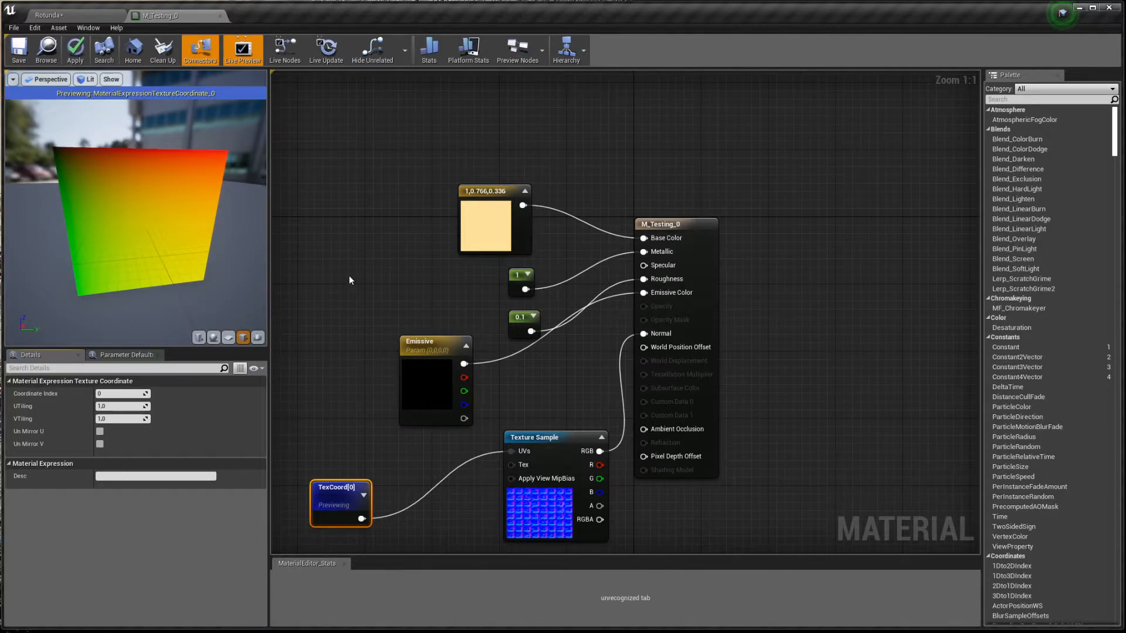
- Preview the Emissive parameter and the constant 1 node outputs individually
right_click(428, 347)
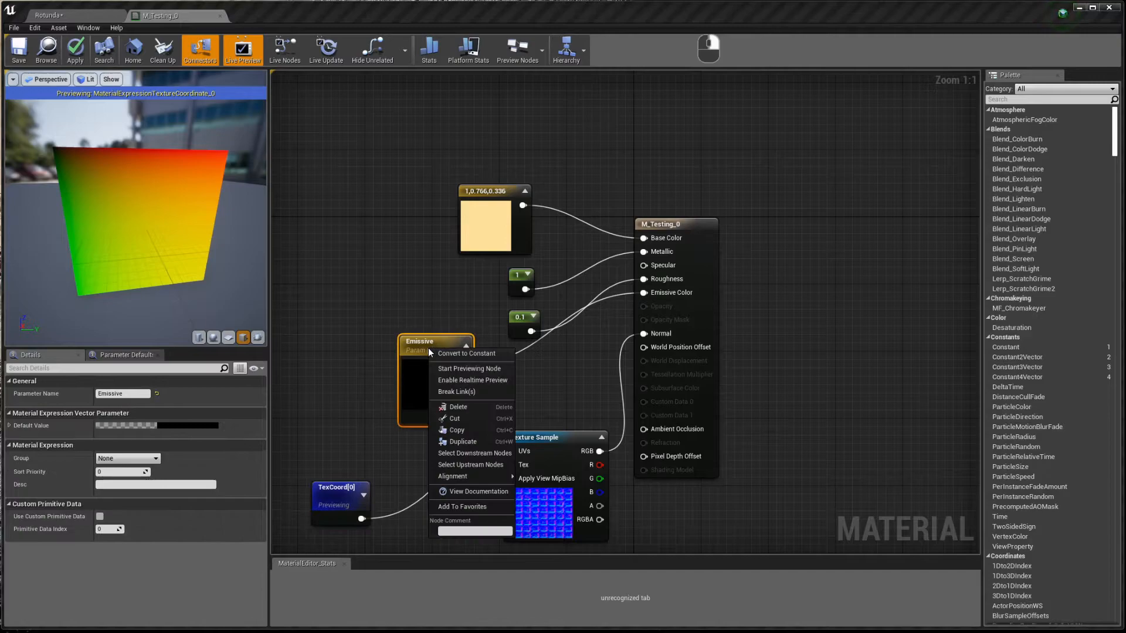
click(442, 375)
click(490, 316)
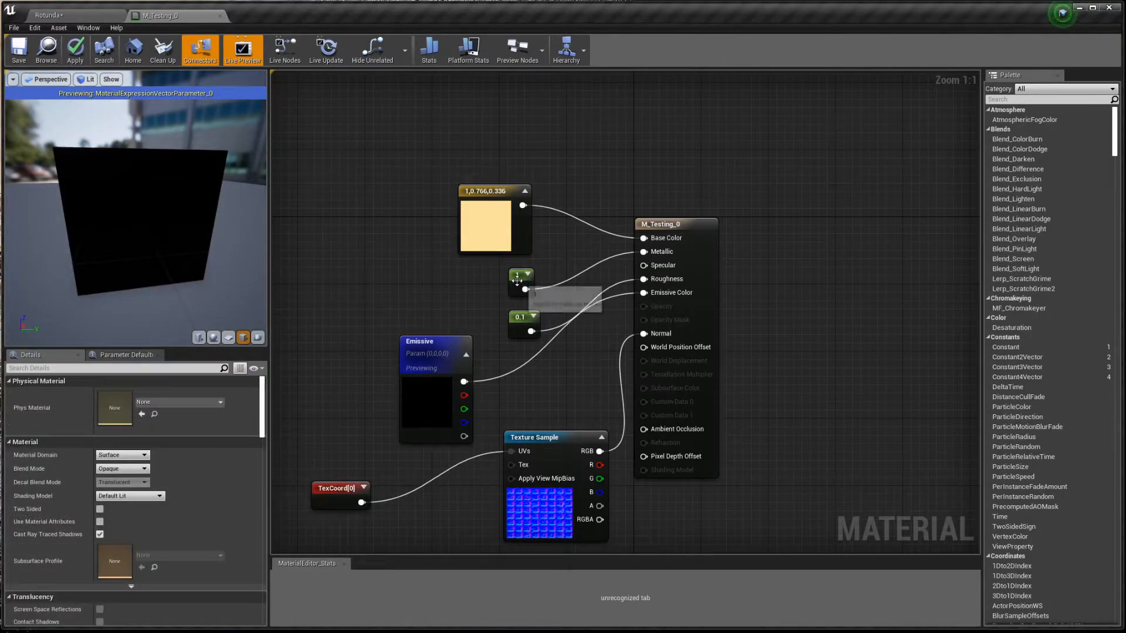
right_click(517, 281)
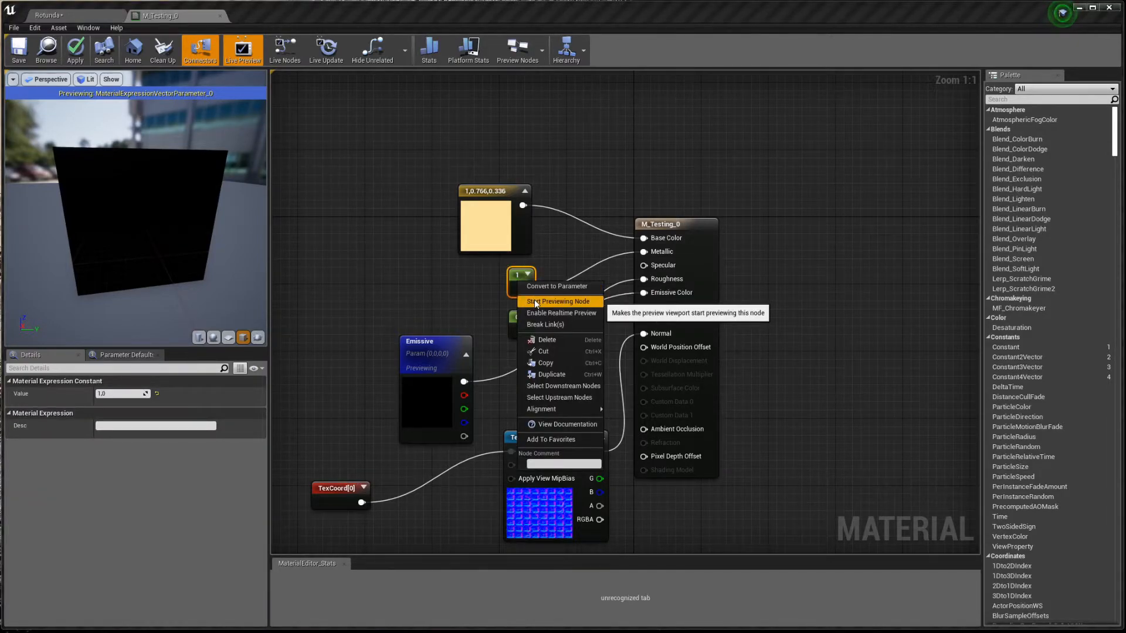
click(535, 302)
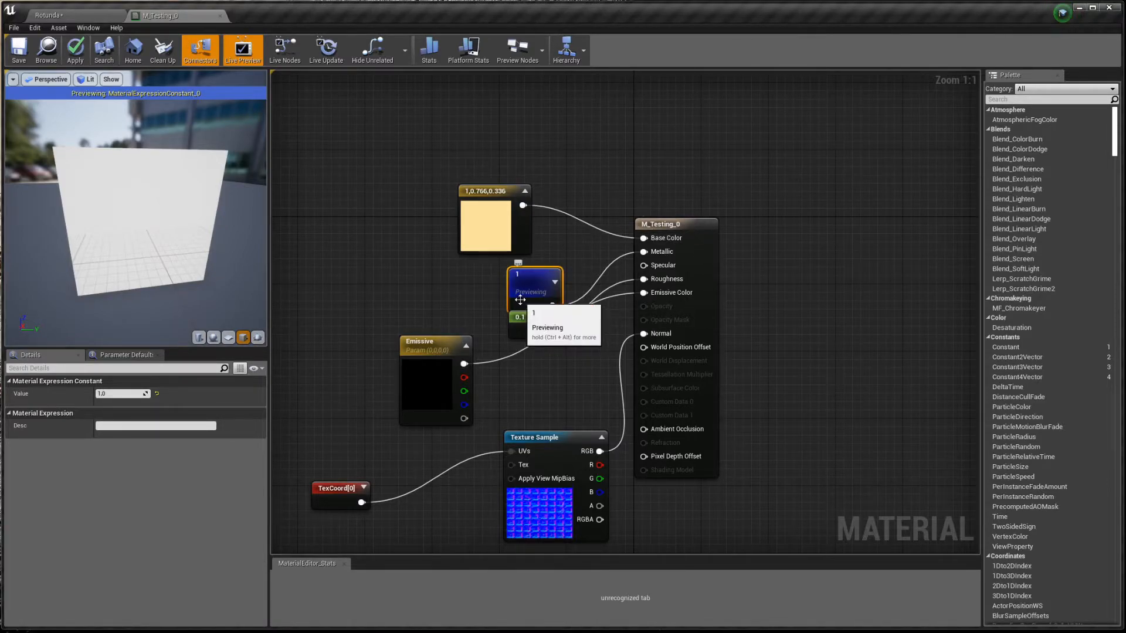
click(562, 344)
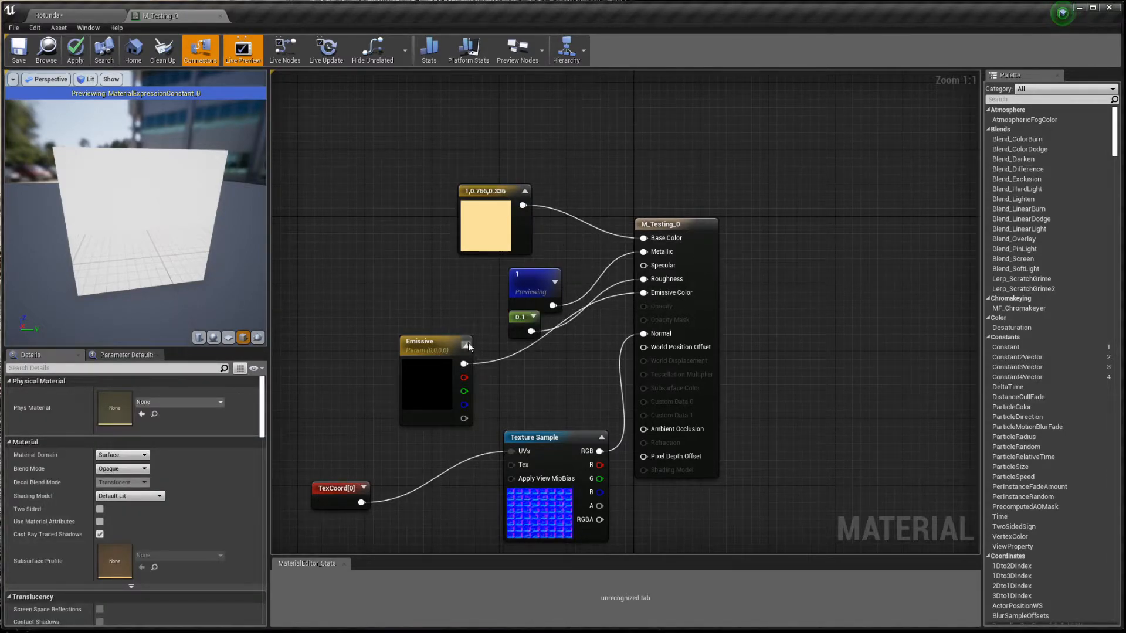
- Stop node previewing to restore the full gold tile material, inspect its nodes, and return to Rotunda
right_click(532, 283)
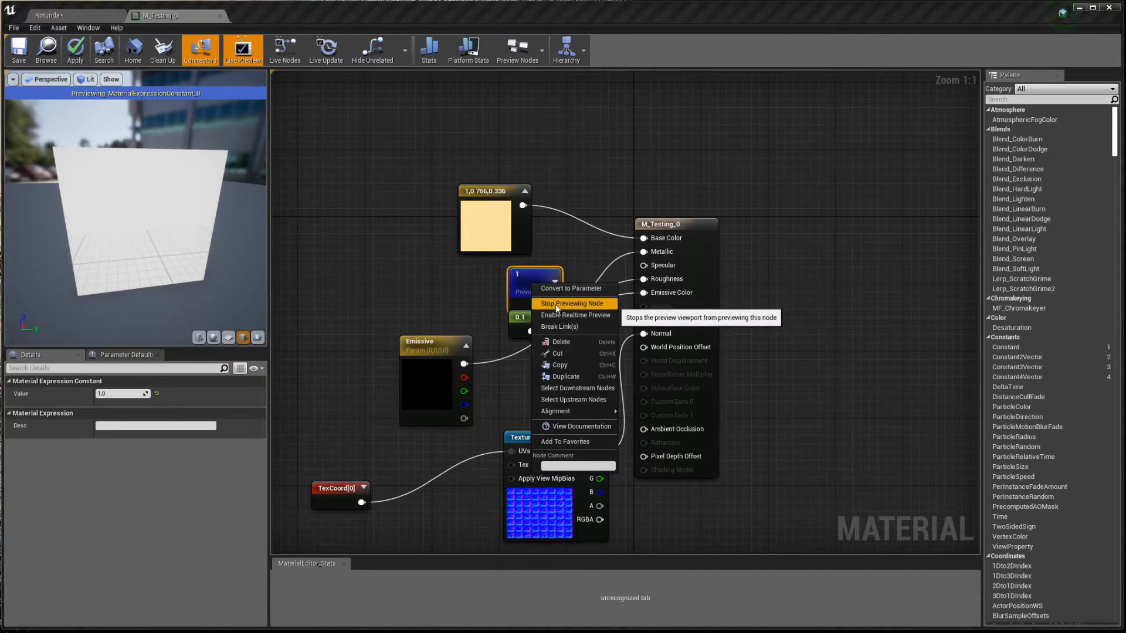
click(588, 304)
click(406, 217)
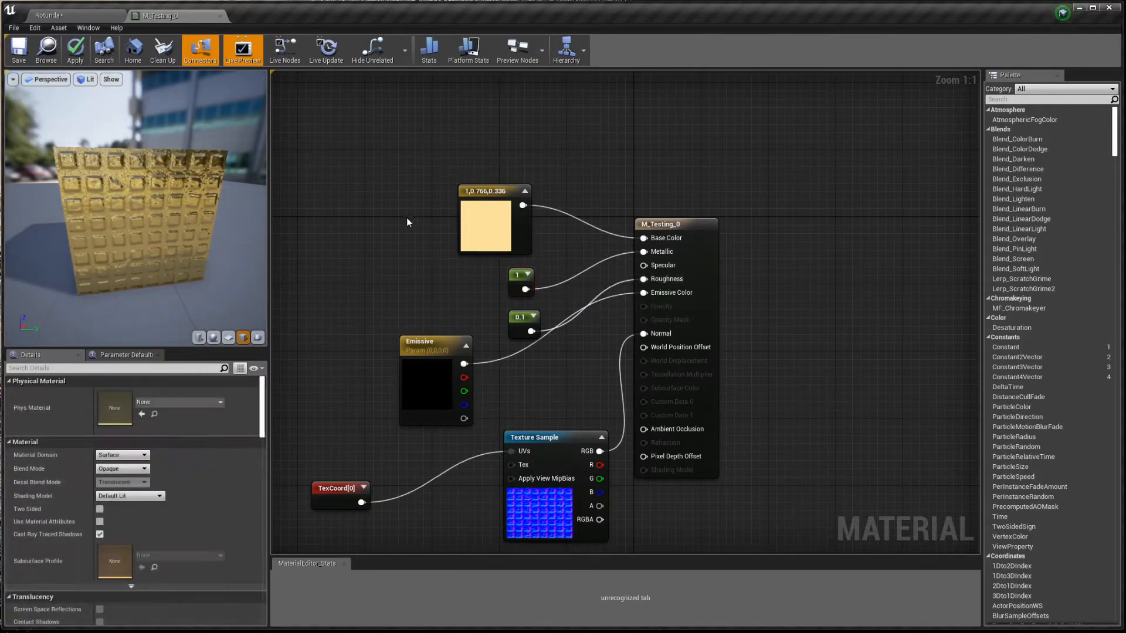
click(493, 224)
click(429, 387)
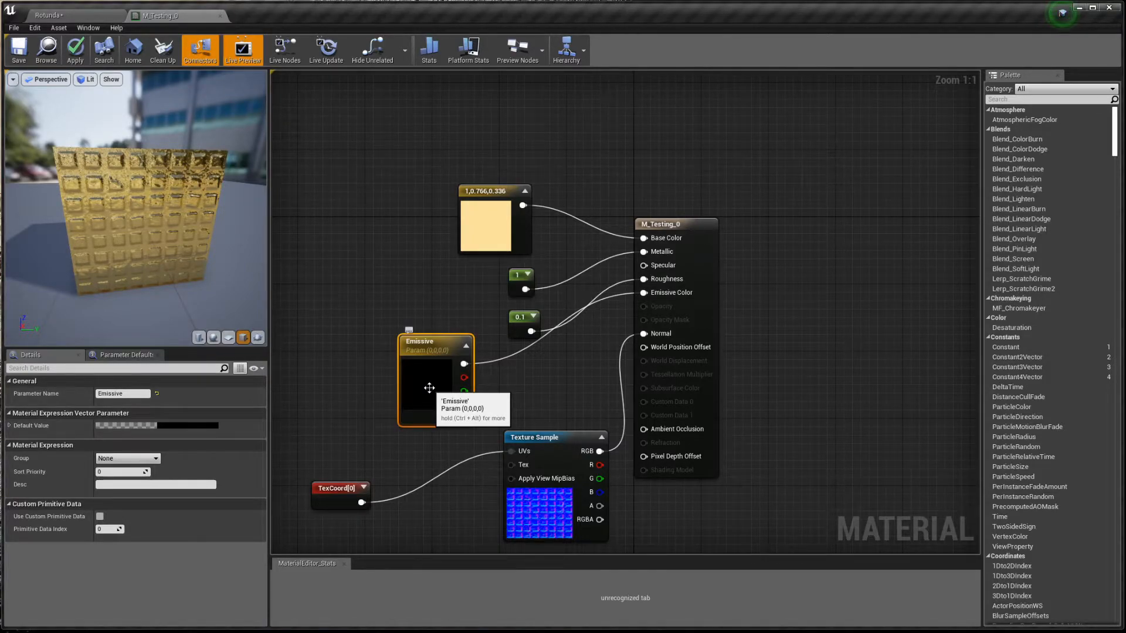
click(423, 361)
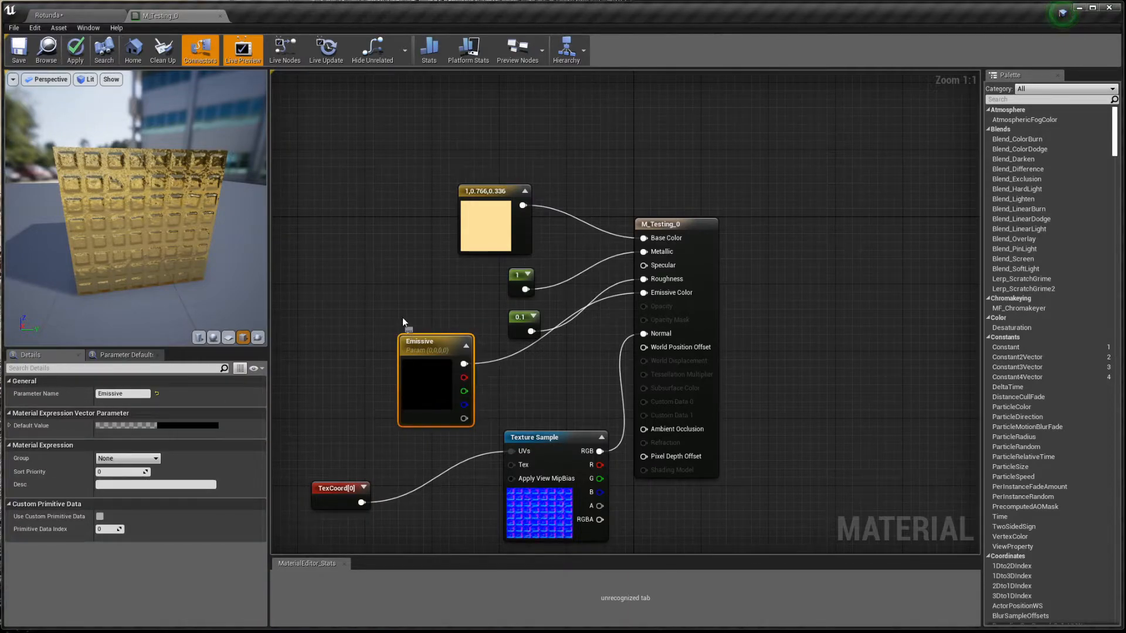
click(59, 17)
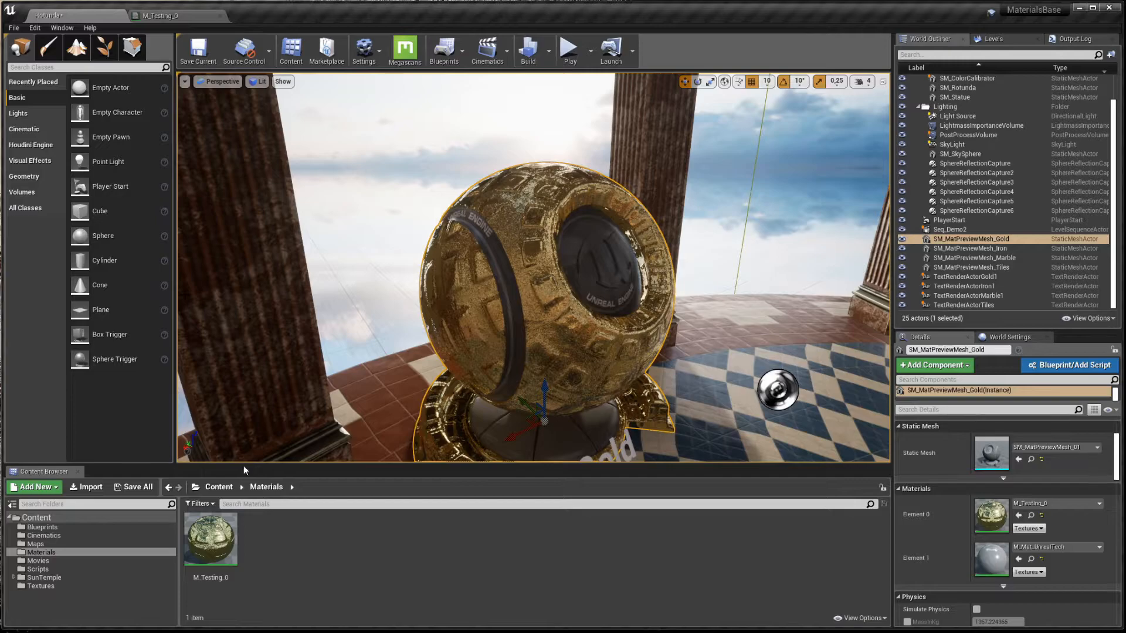
- Create a material instance of M_Testing_0, keeping the default name M_Testing_0_Inst
right_click(224, 544)
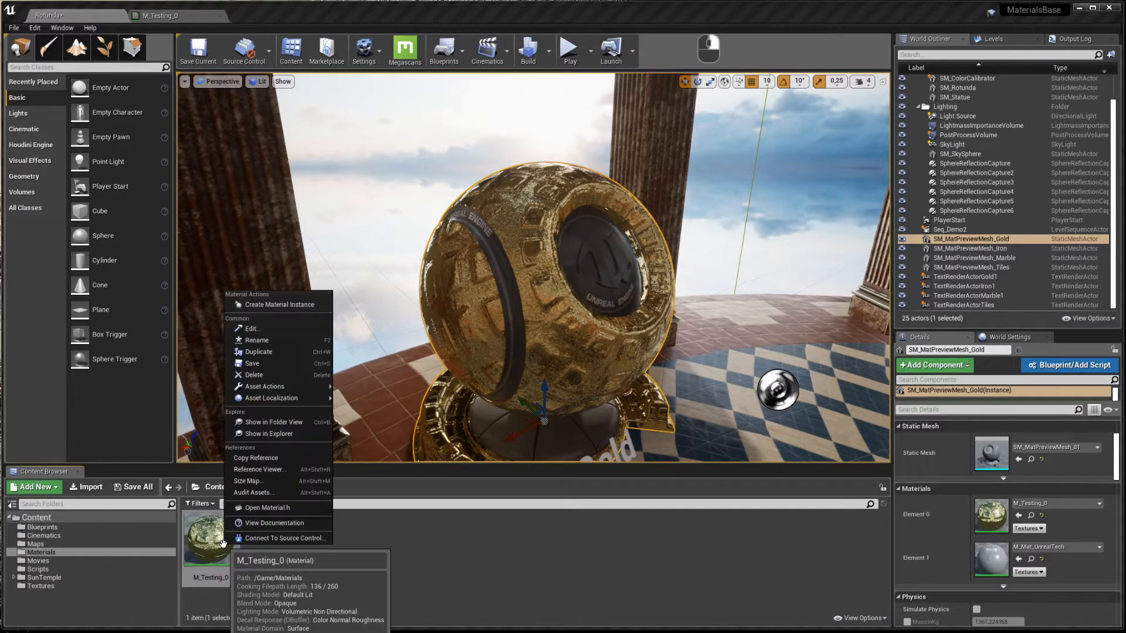
click(267, 305)
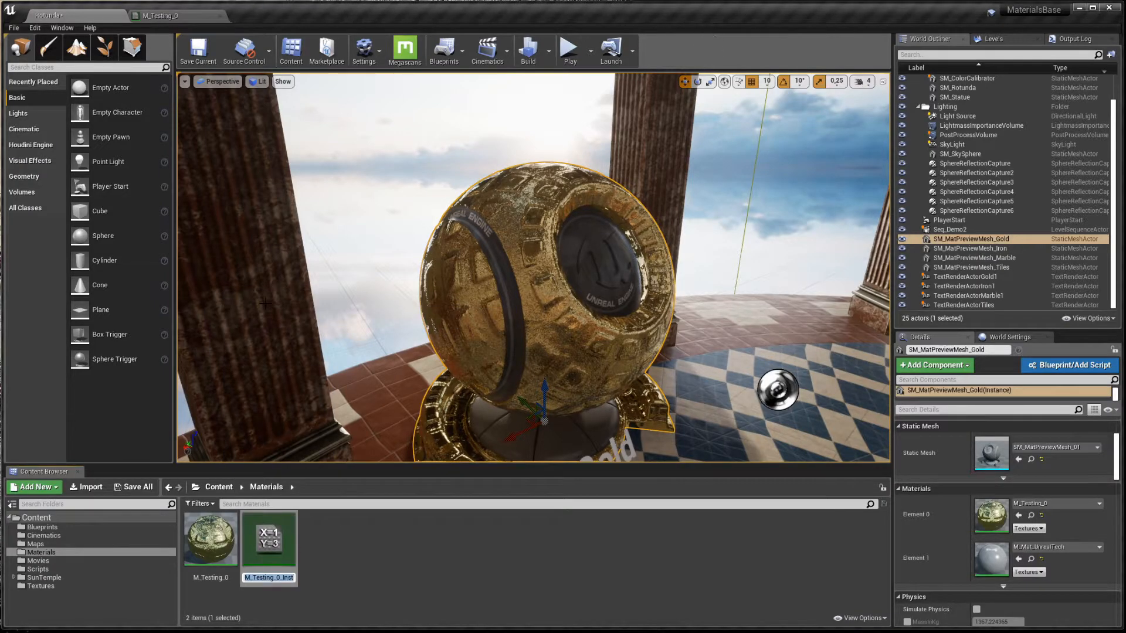
key(Return)
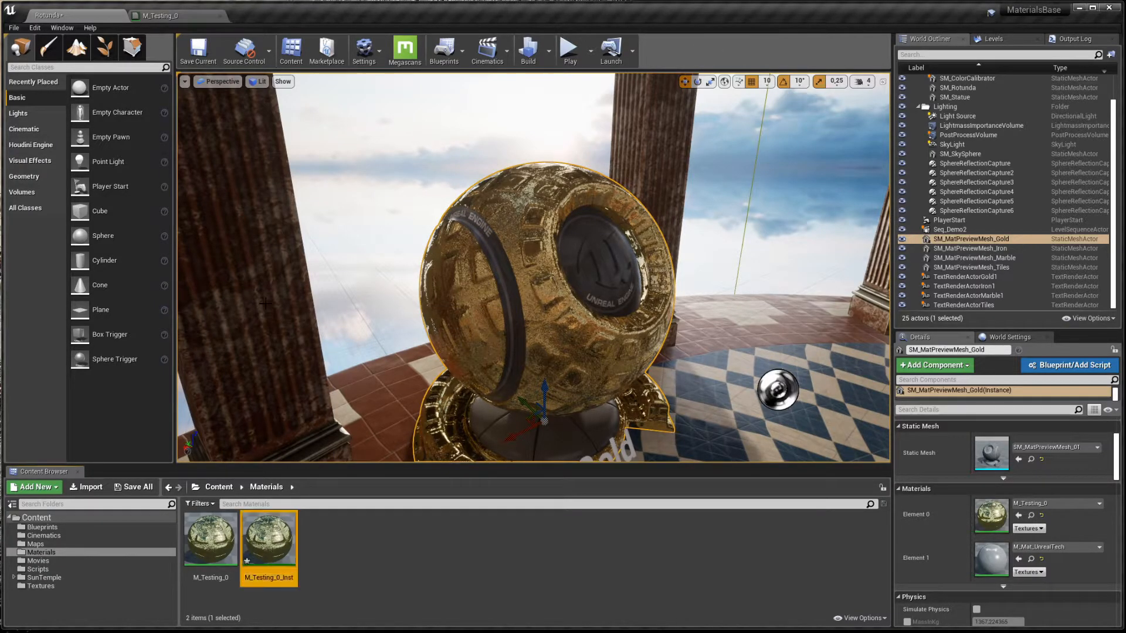
- Open M_Testing_0_Inst and enable its Emissive parameter override
double_click(283, 538)
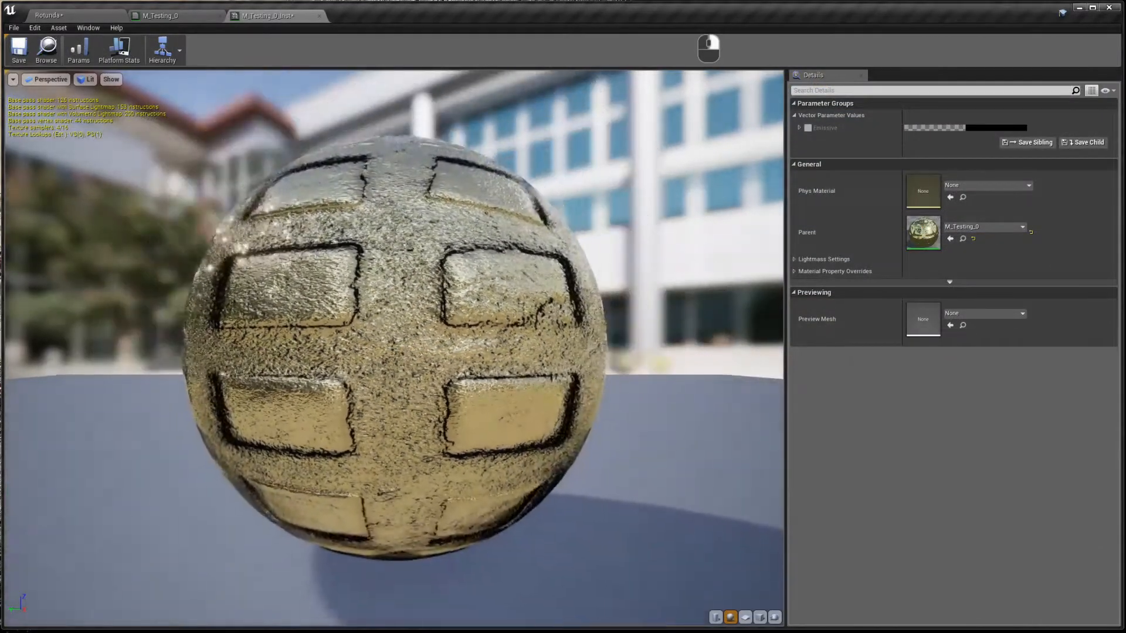
right_drag(558, 378, 558, 350)
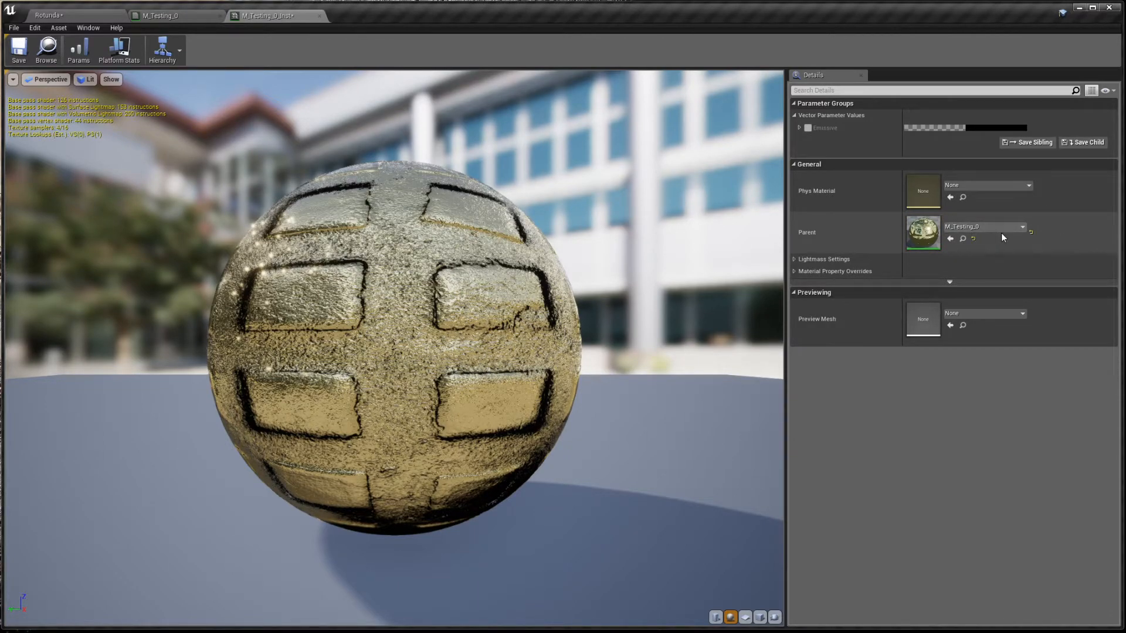
click(794, 272)
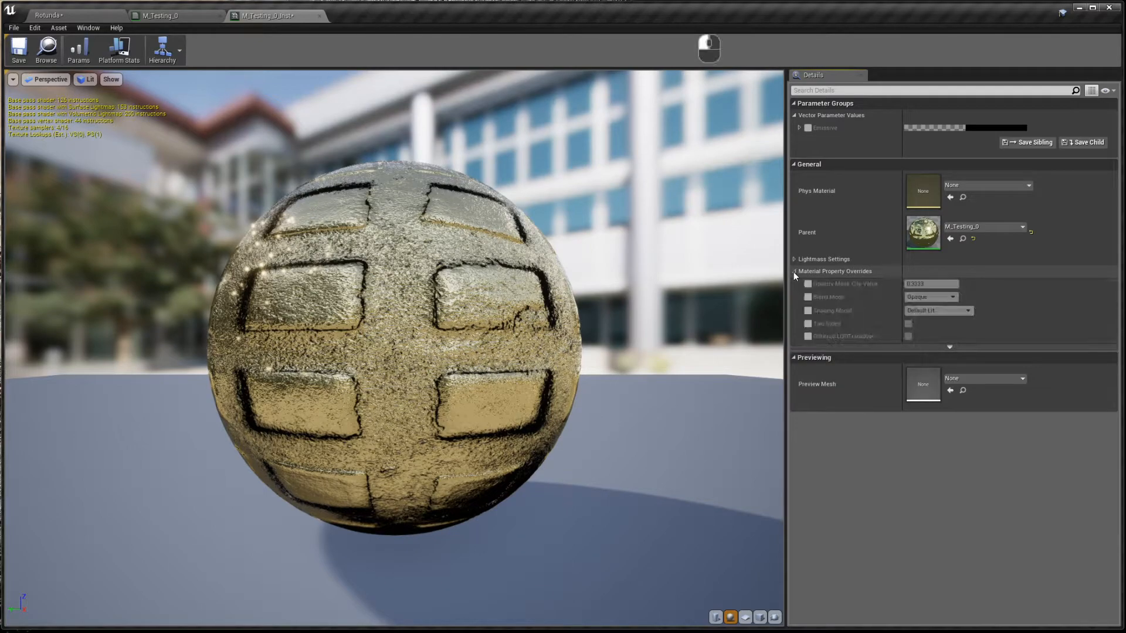
click(795, 271)
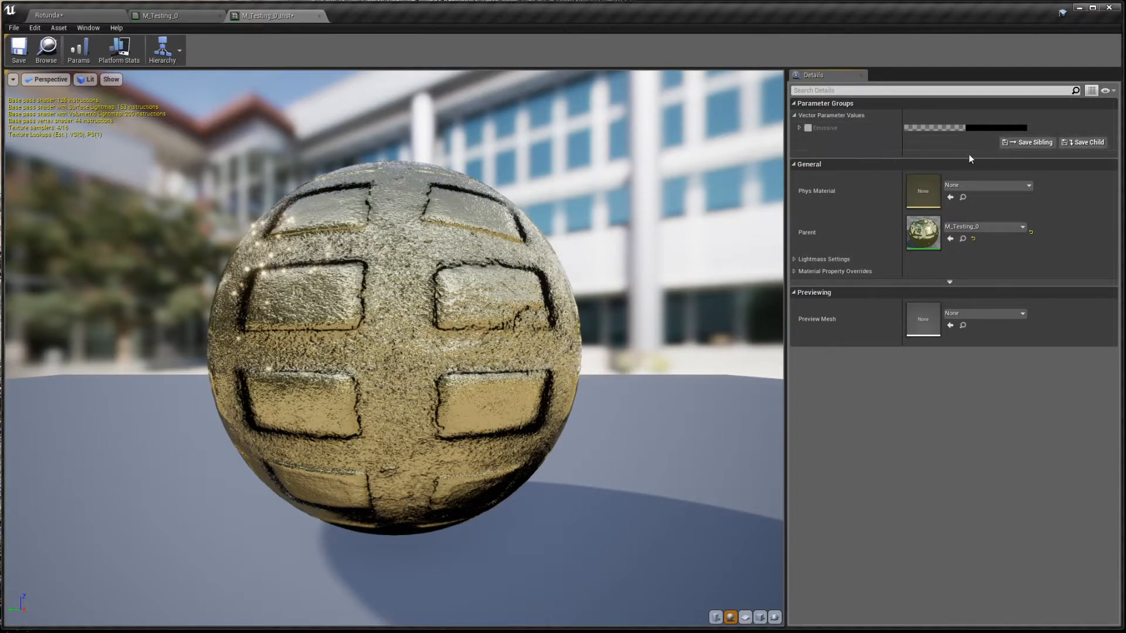
click(807, 129)
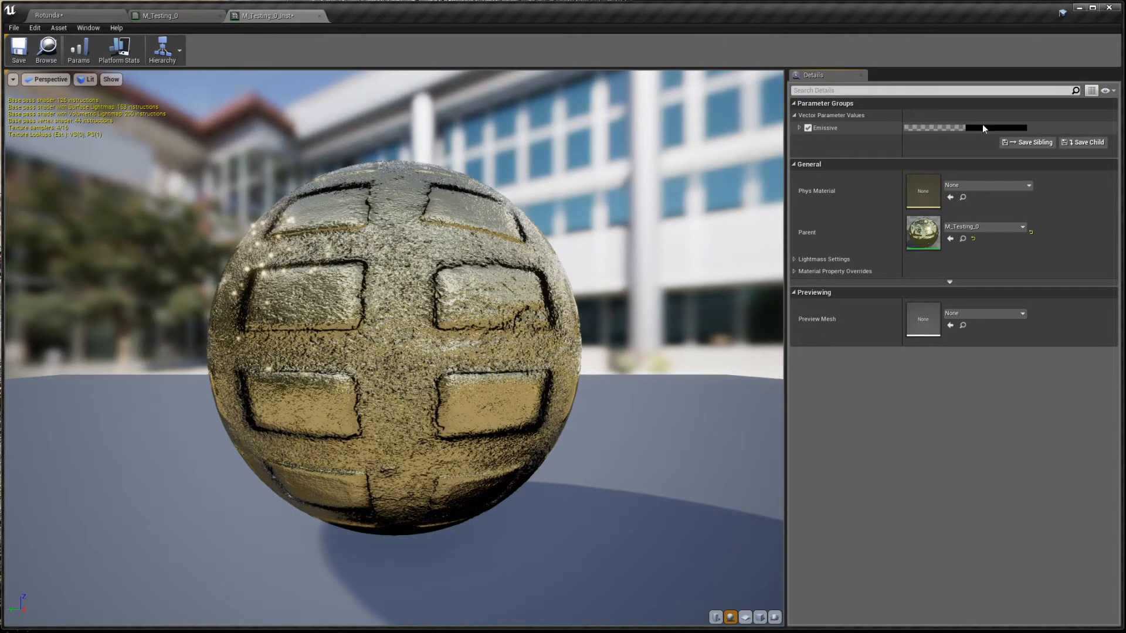
- Try a white Emissive colour, cancel it to keep 0,0,0, and go back to M_Testing_0's graph
click(993, 128)
drag(1054, 139, 910, 150)
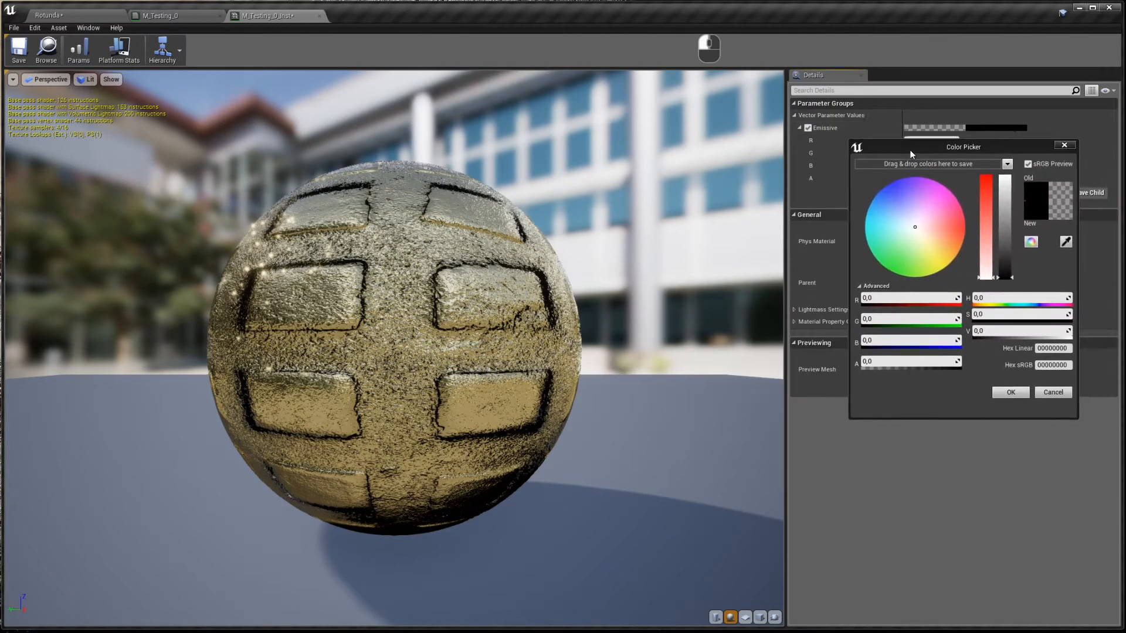
drag(1006, 273, 1000, 170)
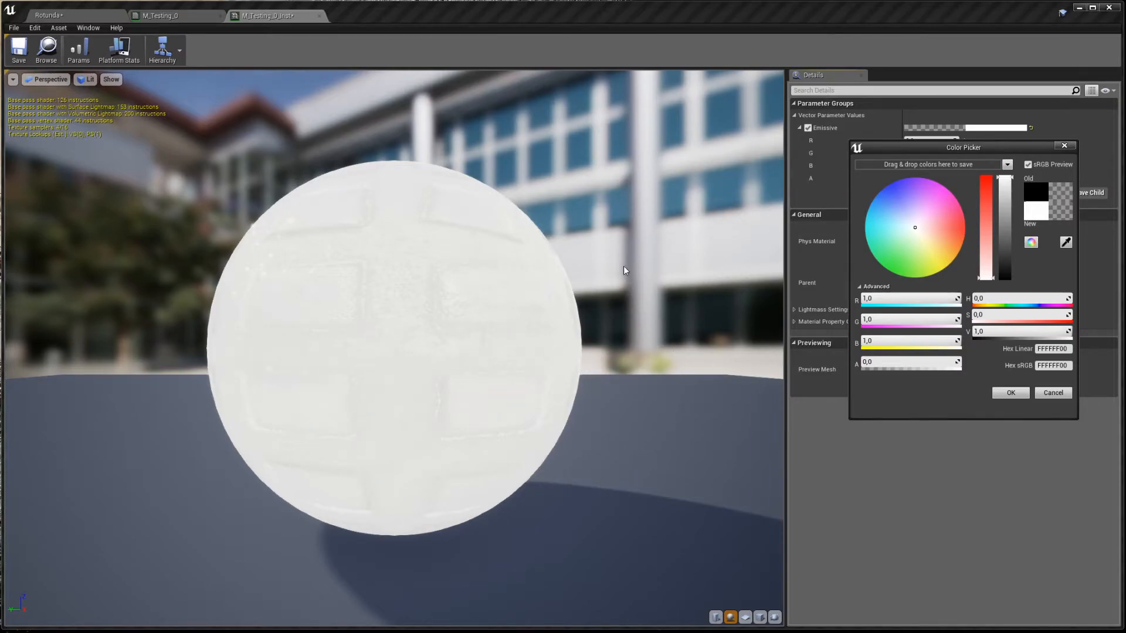
click(1052, 393)
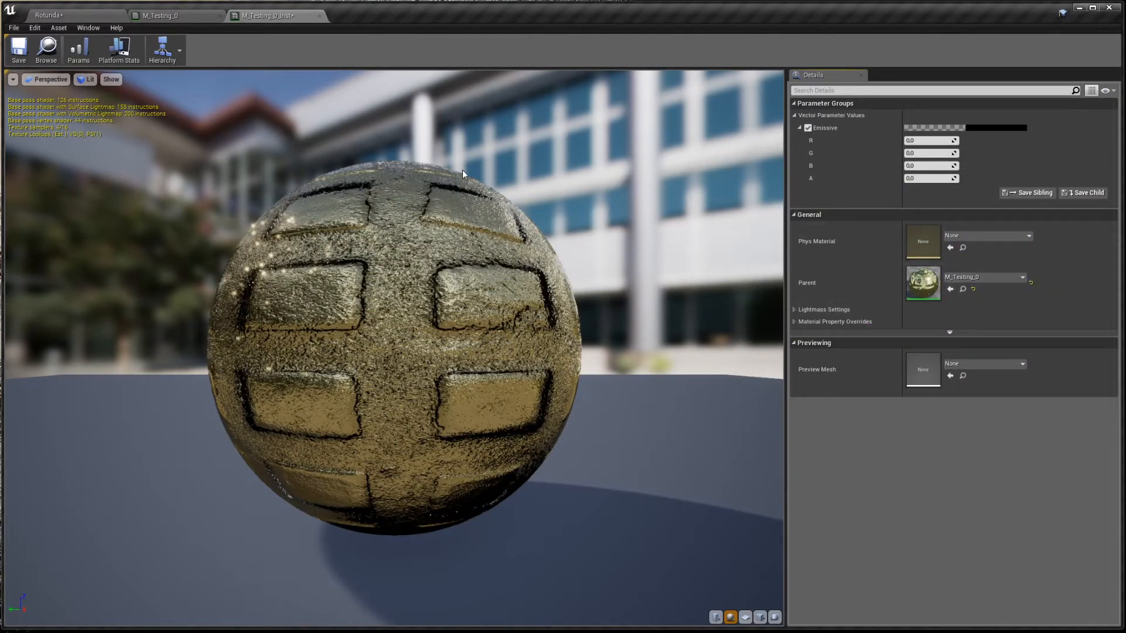
click(167, 19)
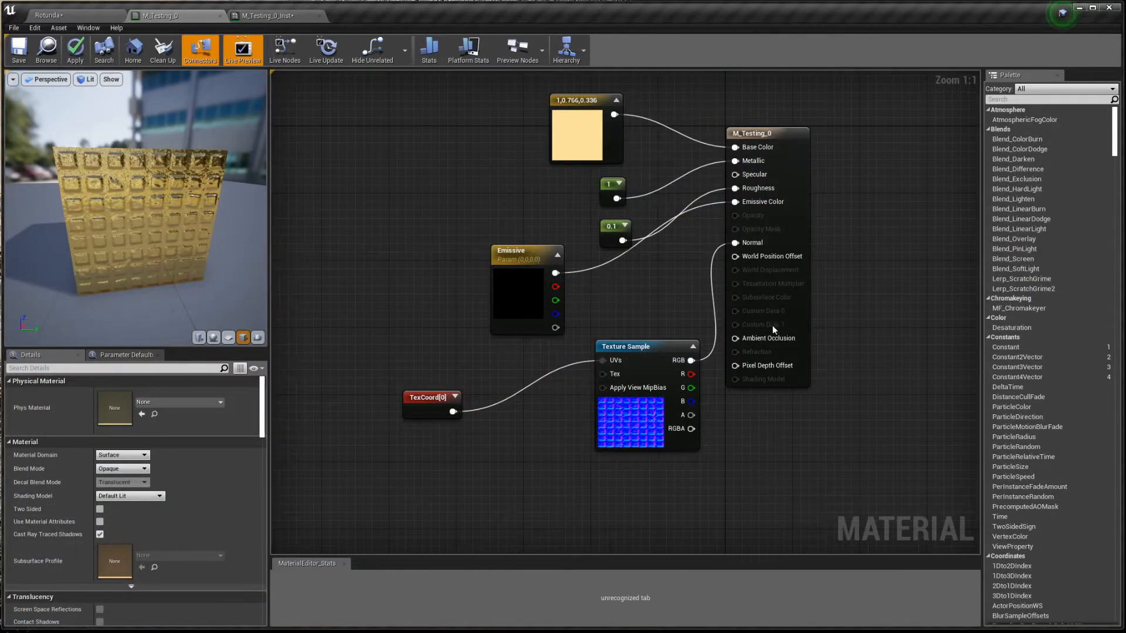
- Convert the normal-map Texture Sample into a parameter named Tex_Normal, save, and return to M_Testing_0_Inst
right_click(633, 348)
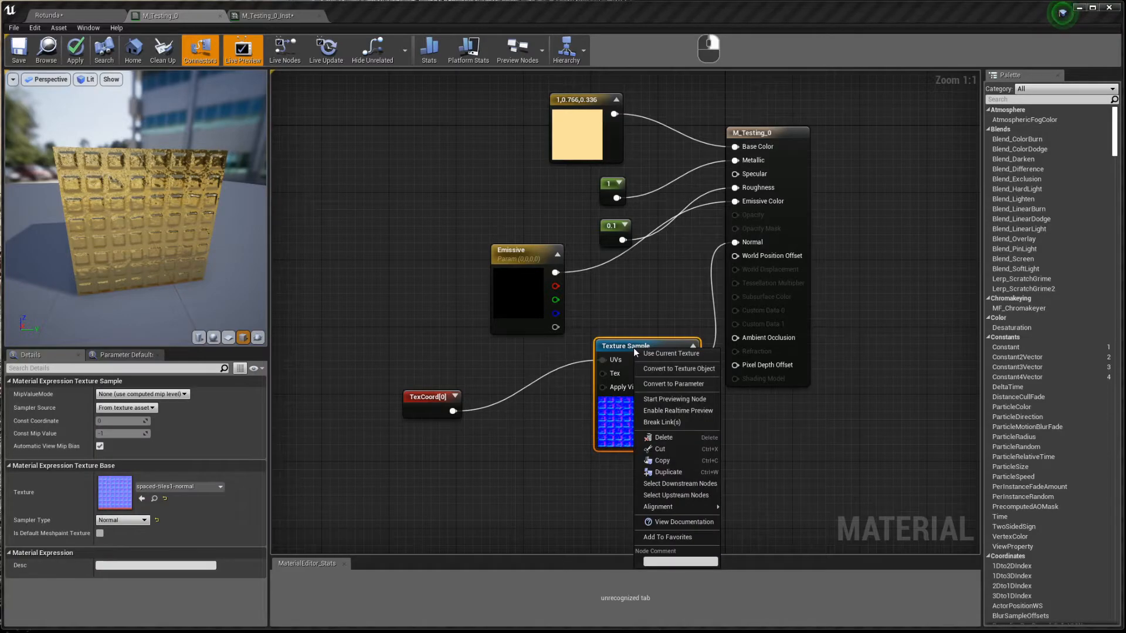
click(648, 384)
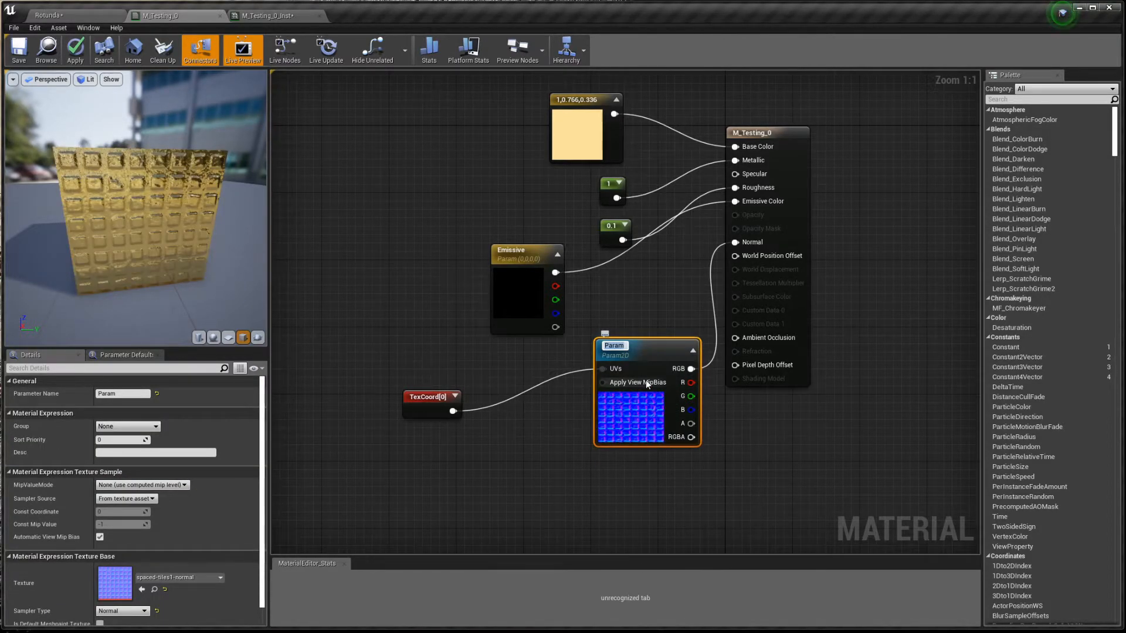
text(Tex_Normal)
key(Return)
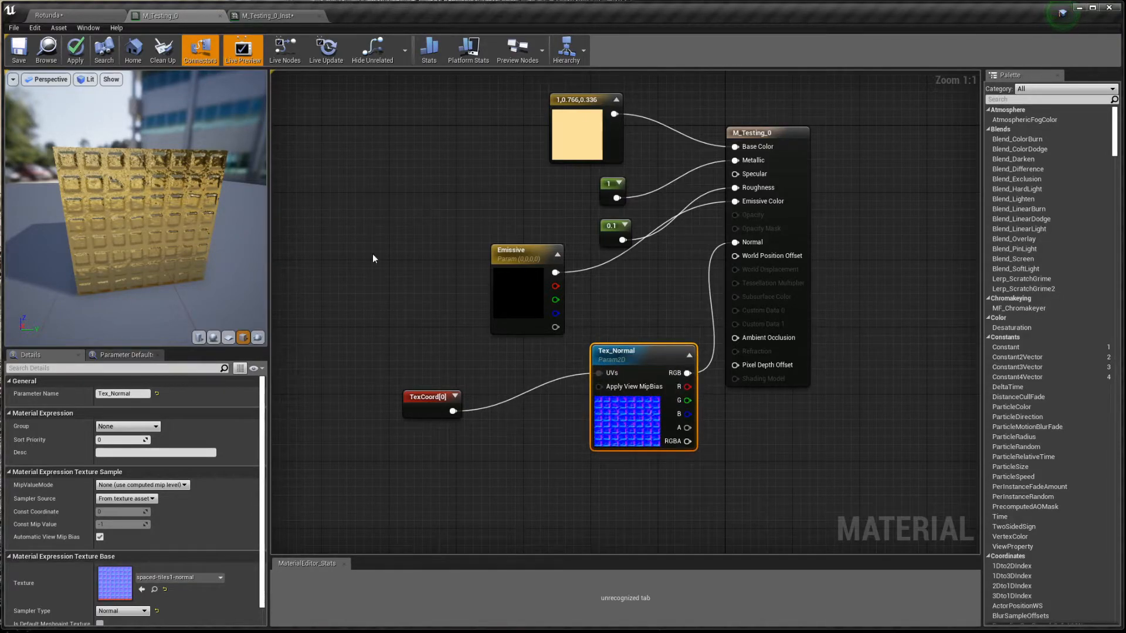
click(18, 53)
click(263, 16)
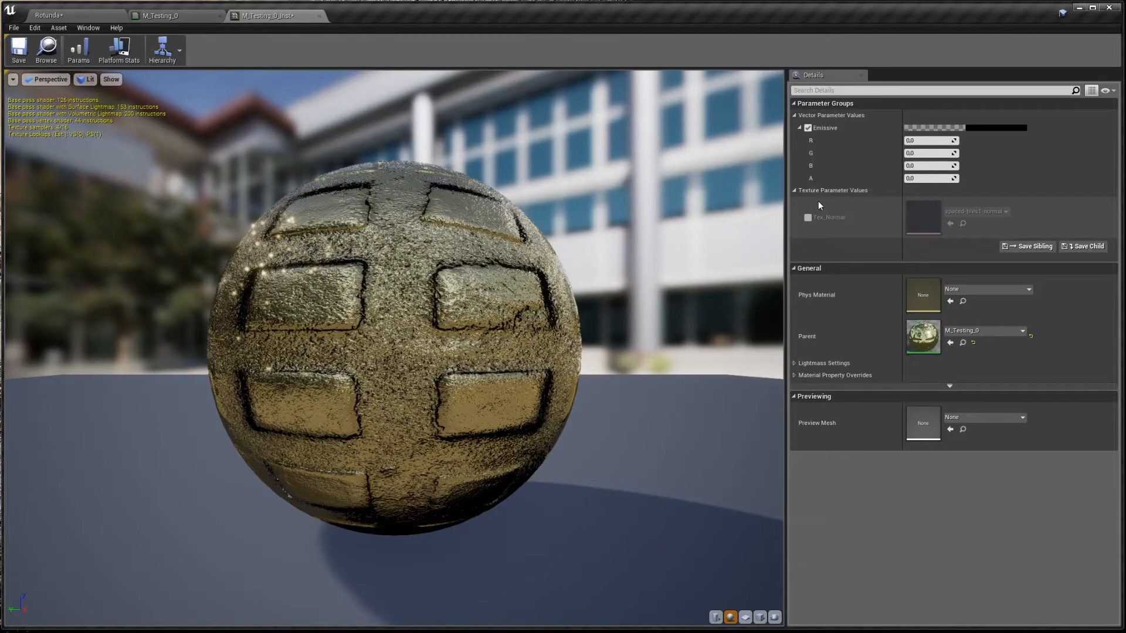
- Enable the Tex_Normal override in the instance and first try spaced-tiles1-height as its texture
click(808, 218)
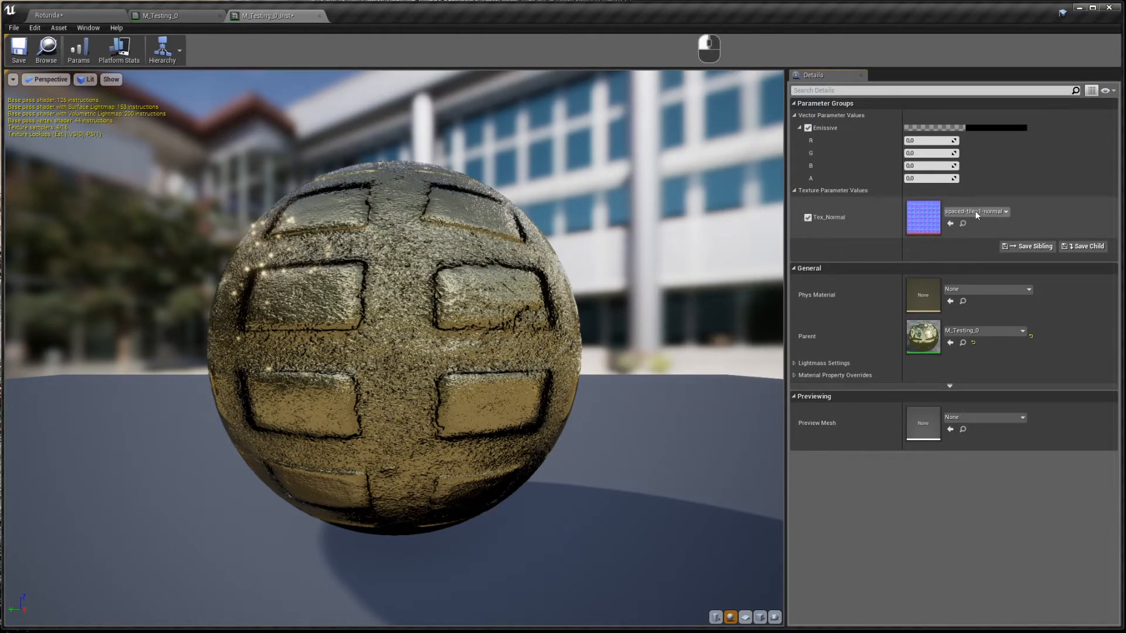
click(980, 213)
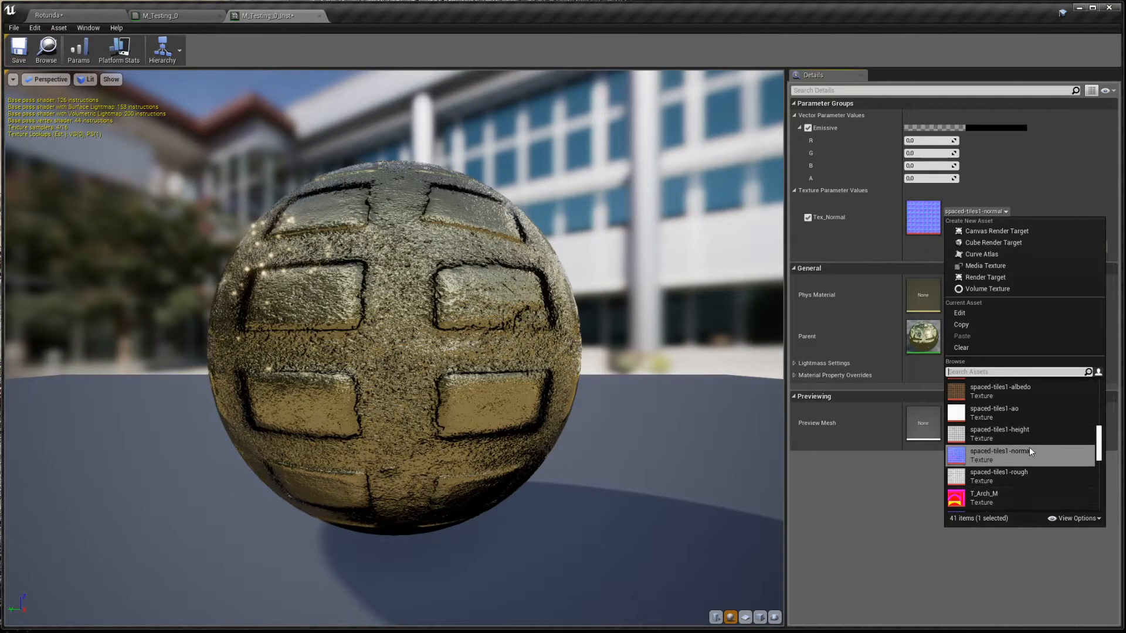
click(997, 431)
drag(534, 359, 411, 359)
- Search 'normal' and assign marble-speckled-normal to Tex_Normal, then save the instance
click(962, 212)
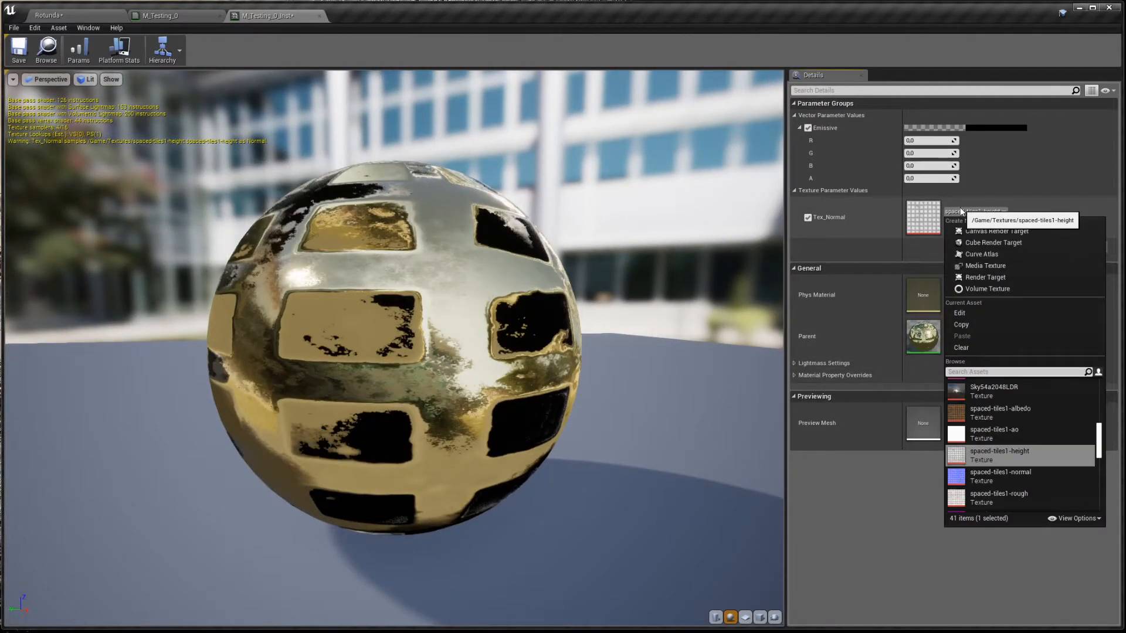
click(993, 373)
text(normal)
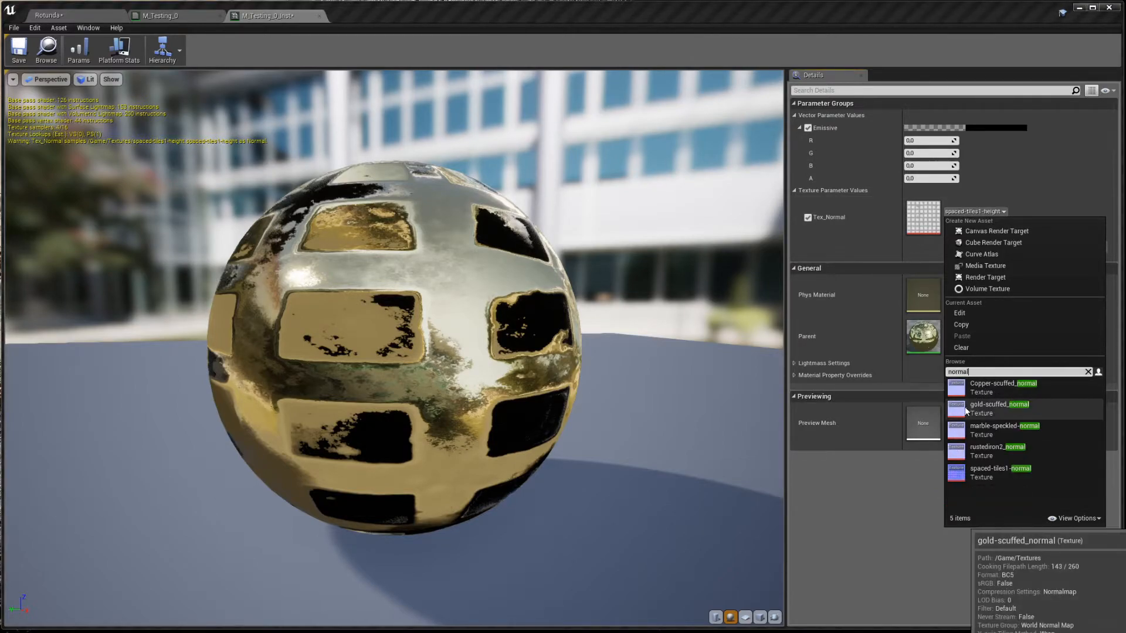
click(1000, 427)
drag(633, 334, 458, 376)
click(17, 57)
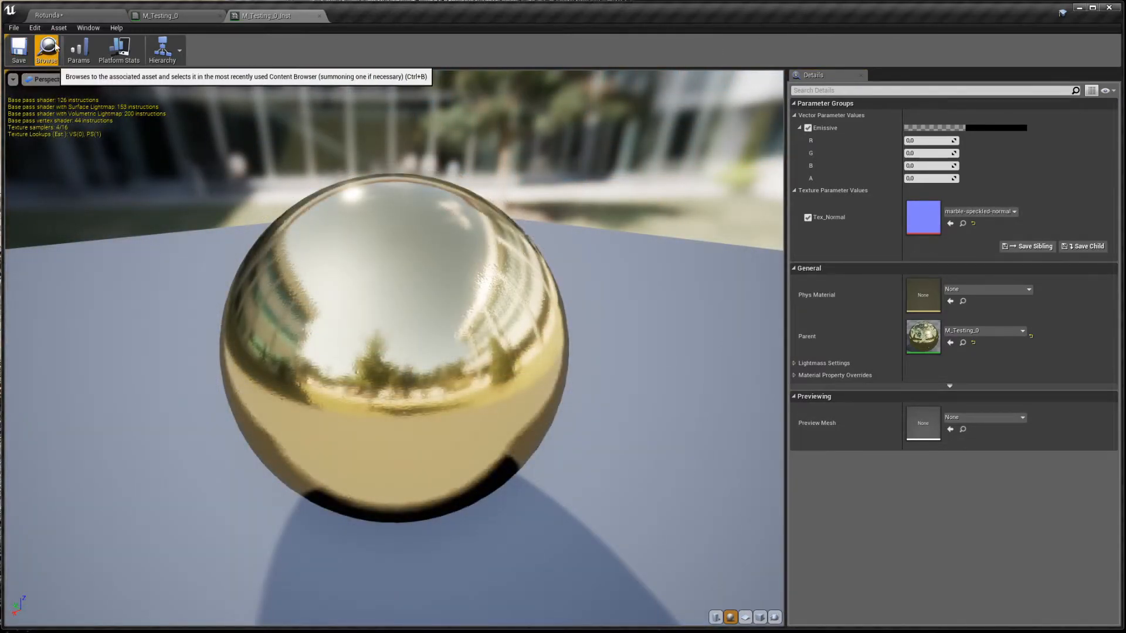
- Apply M_Testing_0_Inst to the Gold ball in Rotunda, then create instance M_Testing_0_Inst1 from M_Testing_0
click(59, 15)
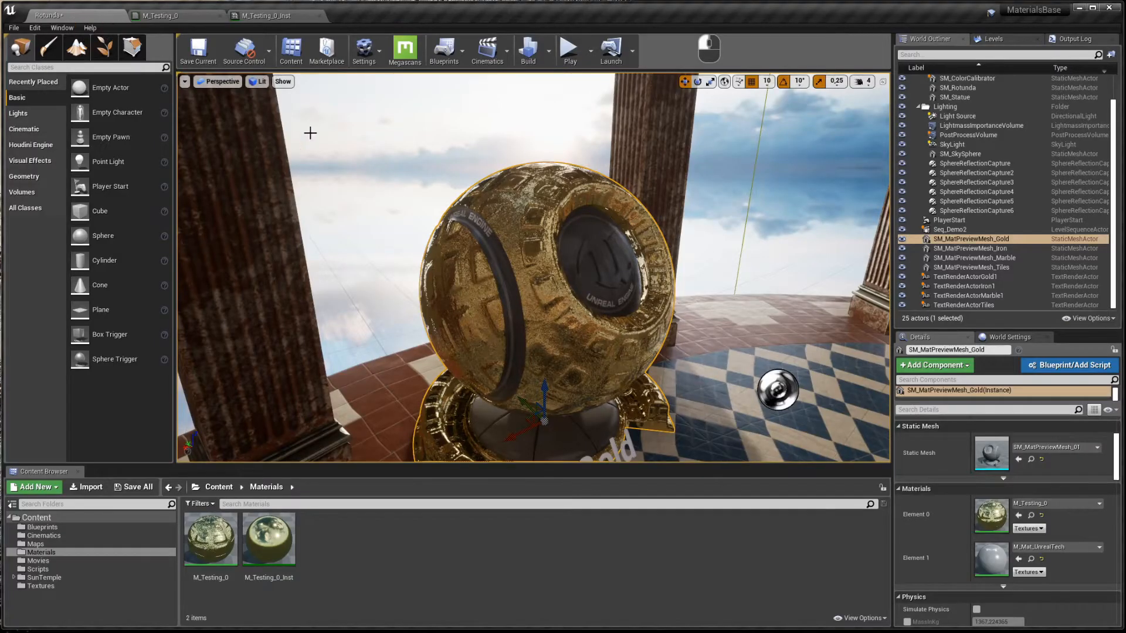
drag(269, 539, 529, 214)
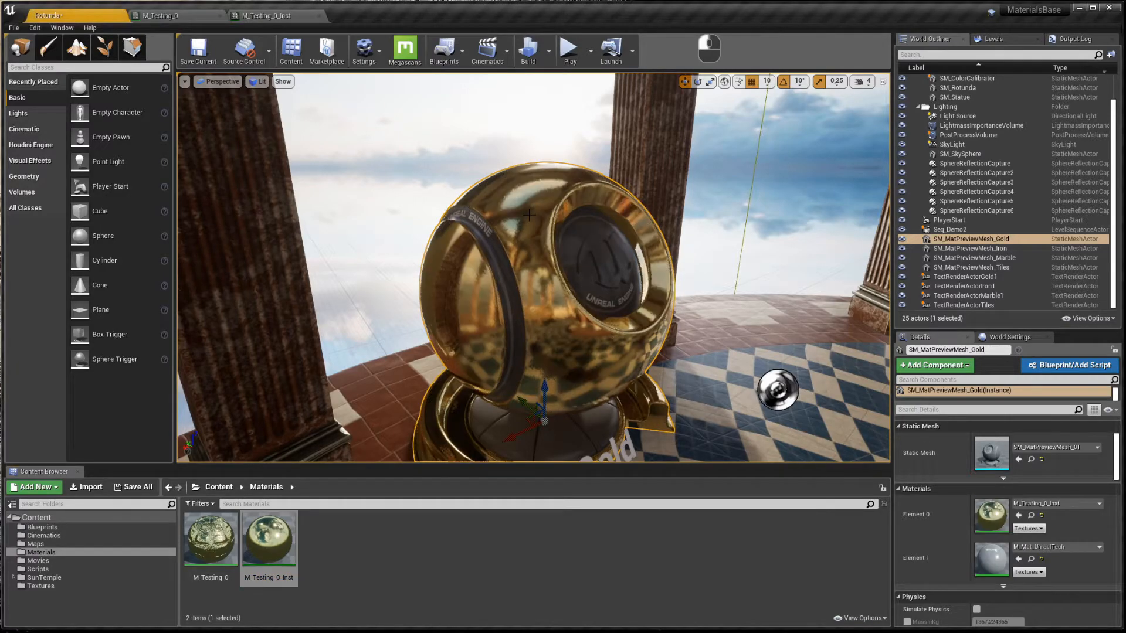
right_click(206, 549)
click(258, 312)
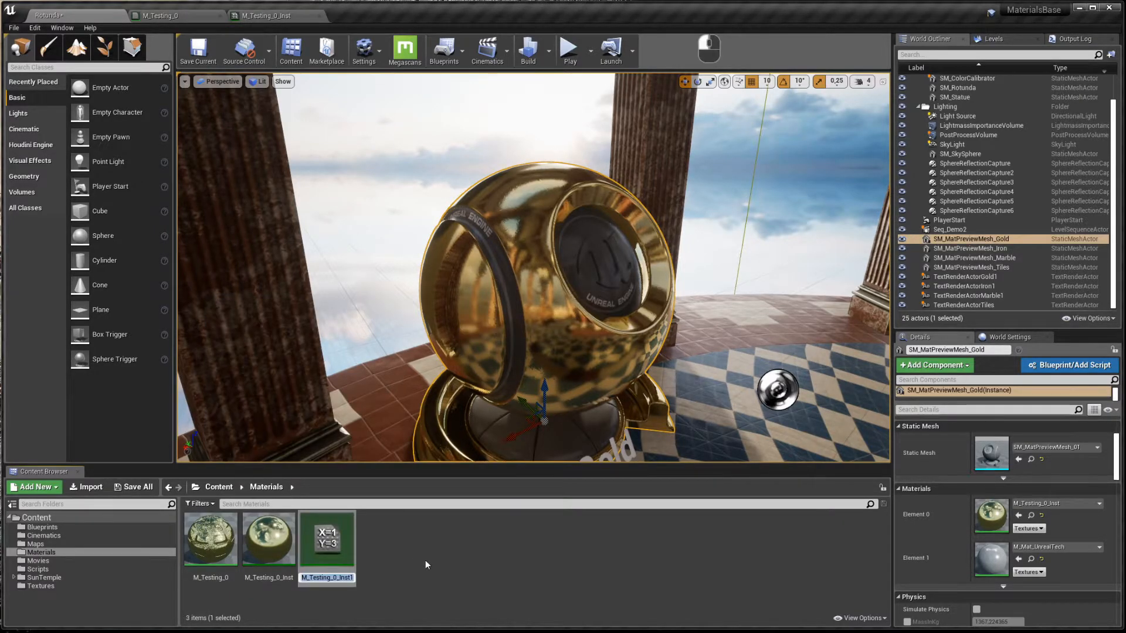
key(Return)
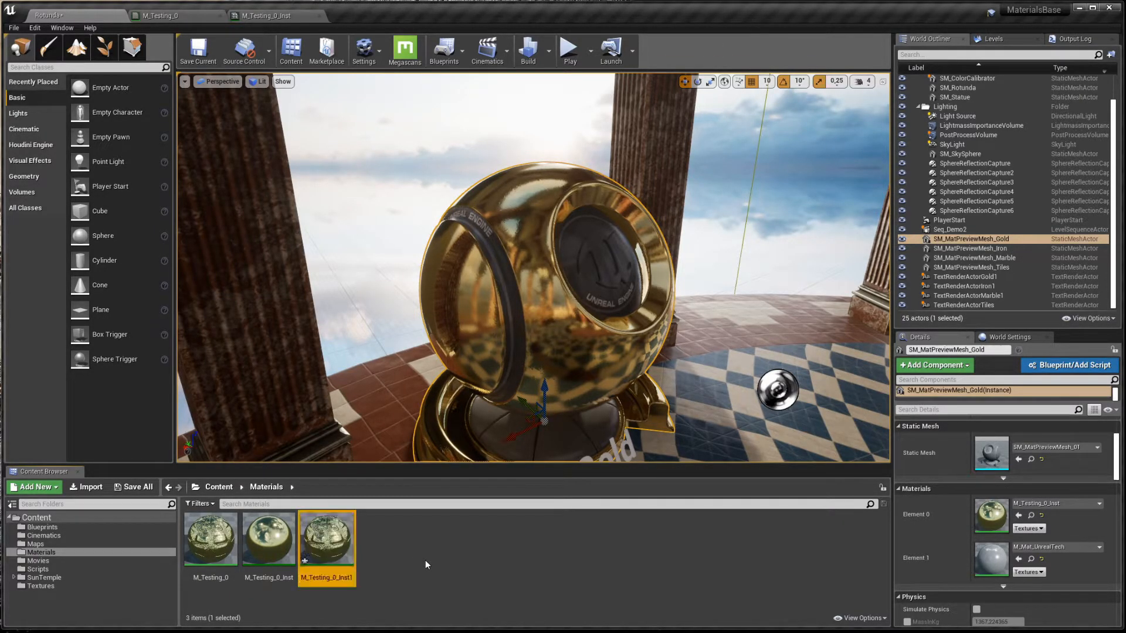
- Open M_Testing_0_Inst1, override Tex_Normal with rustediron2_normal, and save it
click(327, 535)
double_click(328, 535)
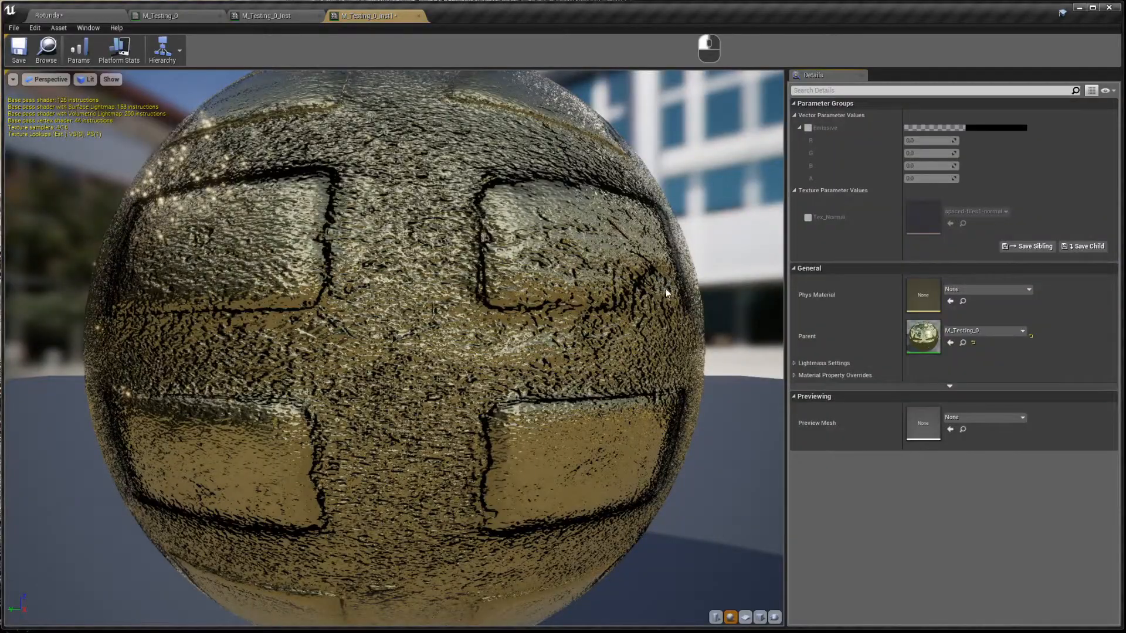
click(808, 218)
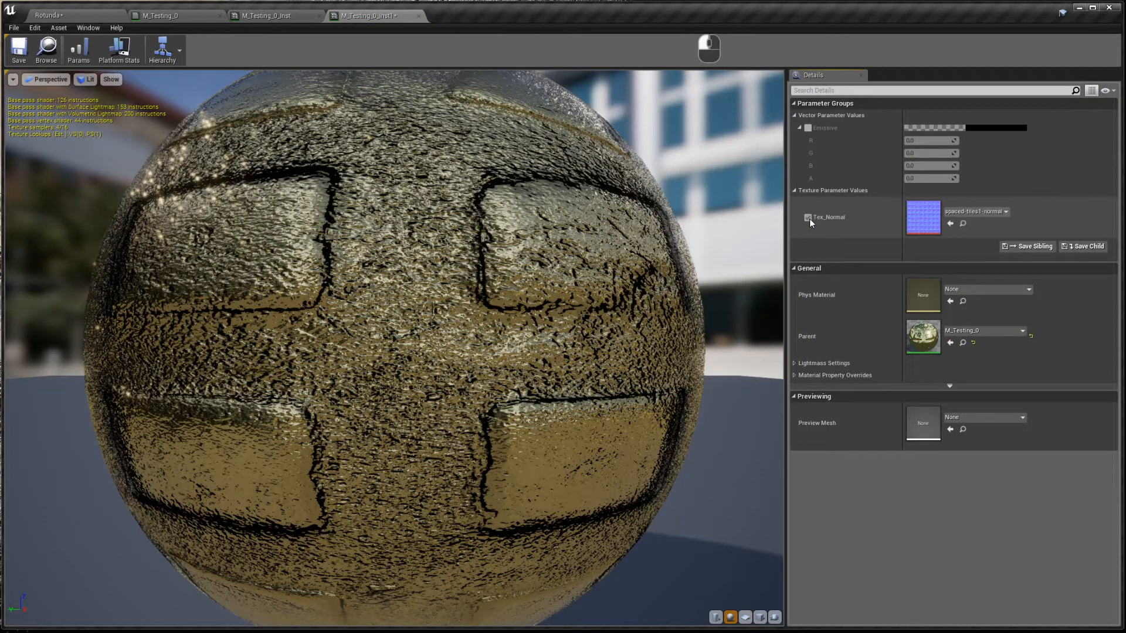
click(971, 212)
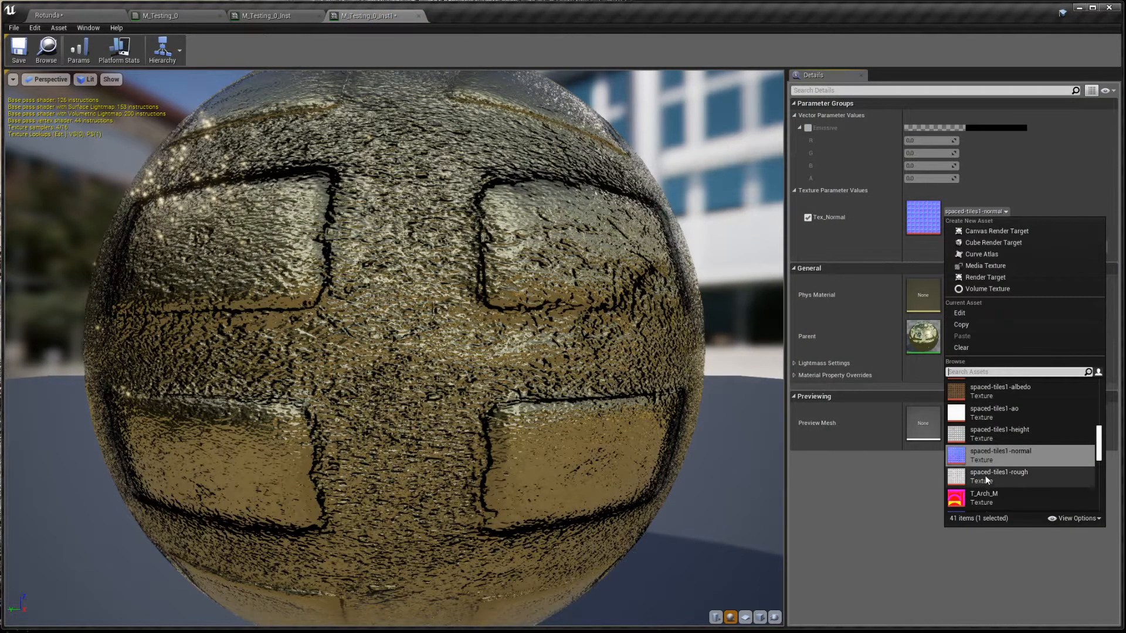
scroll(991, 475, up, 3)
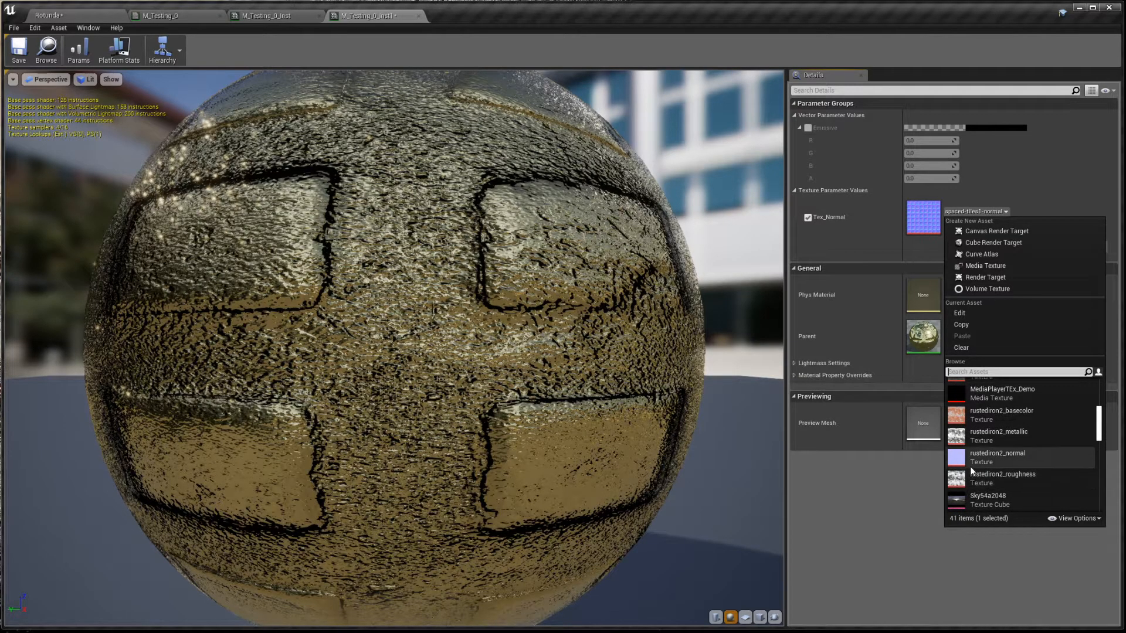
click(971, 463)
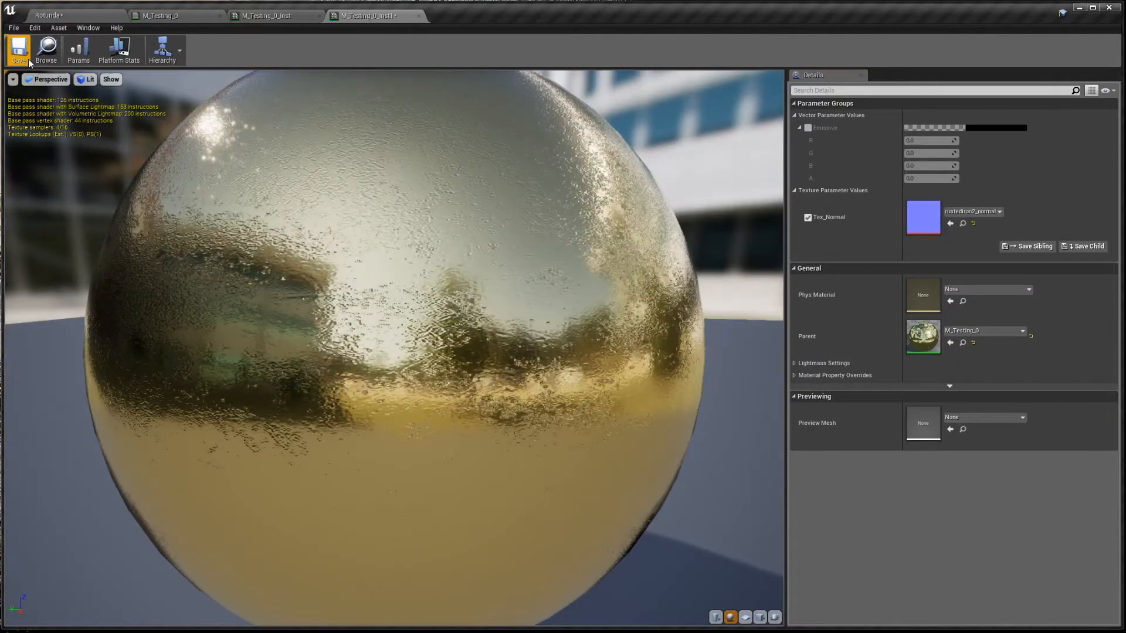
click(19, 50)
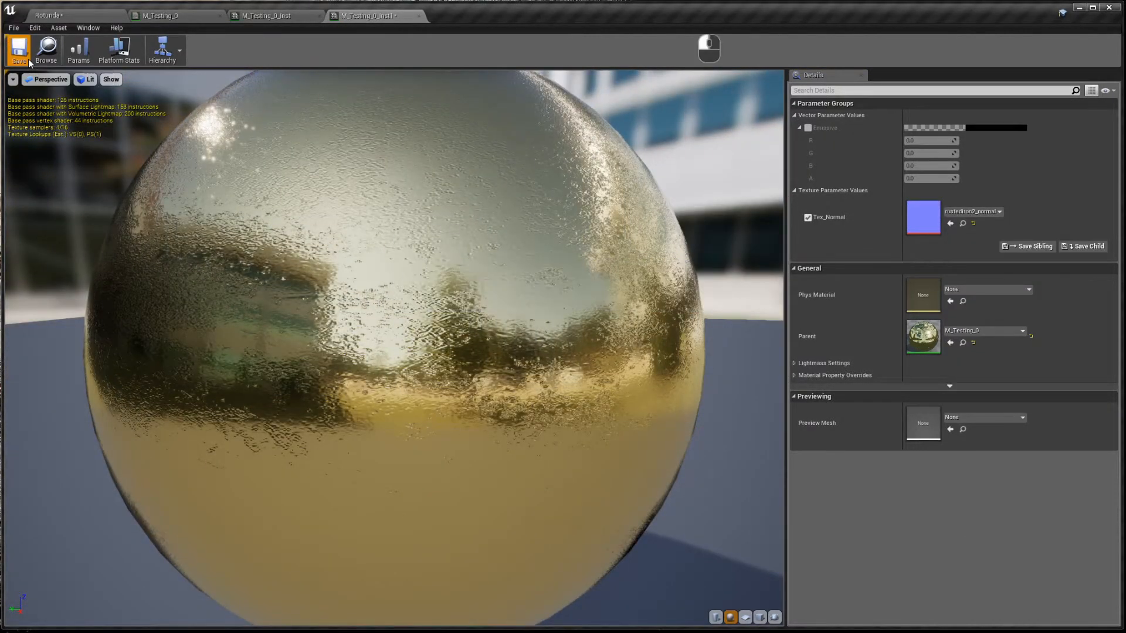
- In the Rotunda level, try M_Testing_0_Inst1, M_Testing_0_Inst, then M_Testing_0 on the gold mesh
click(69, 19)
right_drag(446, 352, 492, 369)
key(w)
key(s)
right_drag(435, 395, 404, 389)
drag(338, 539, 504, 361)
drag(273, 538, 464, 375)
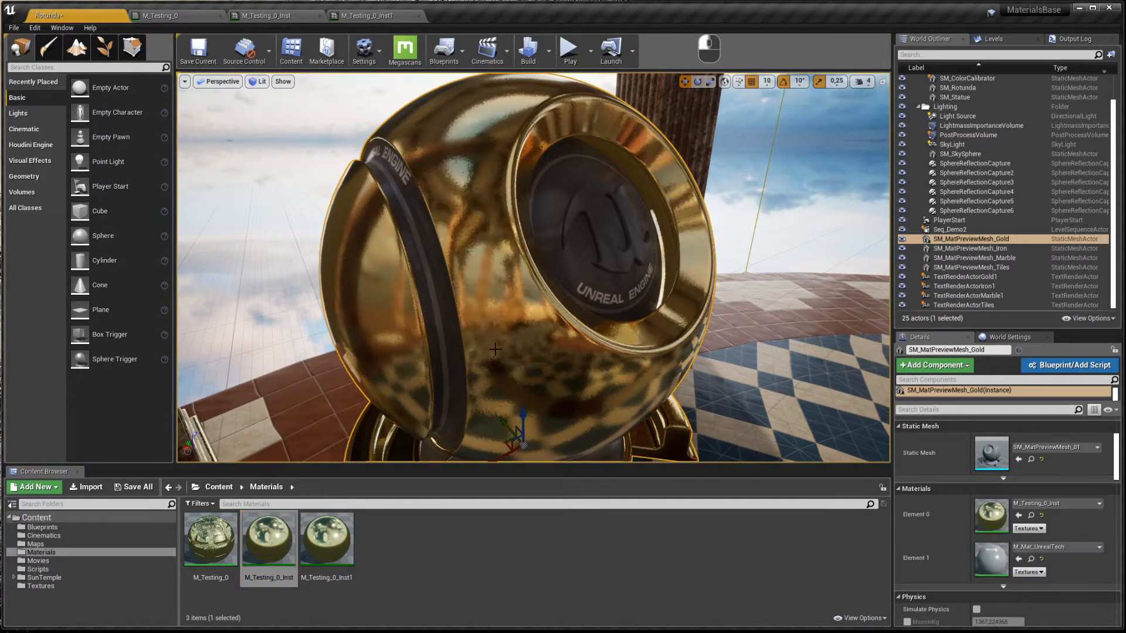
drag(219, 539, 463, 378)
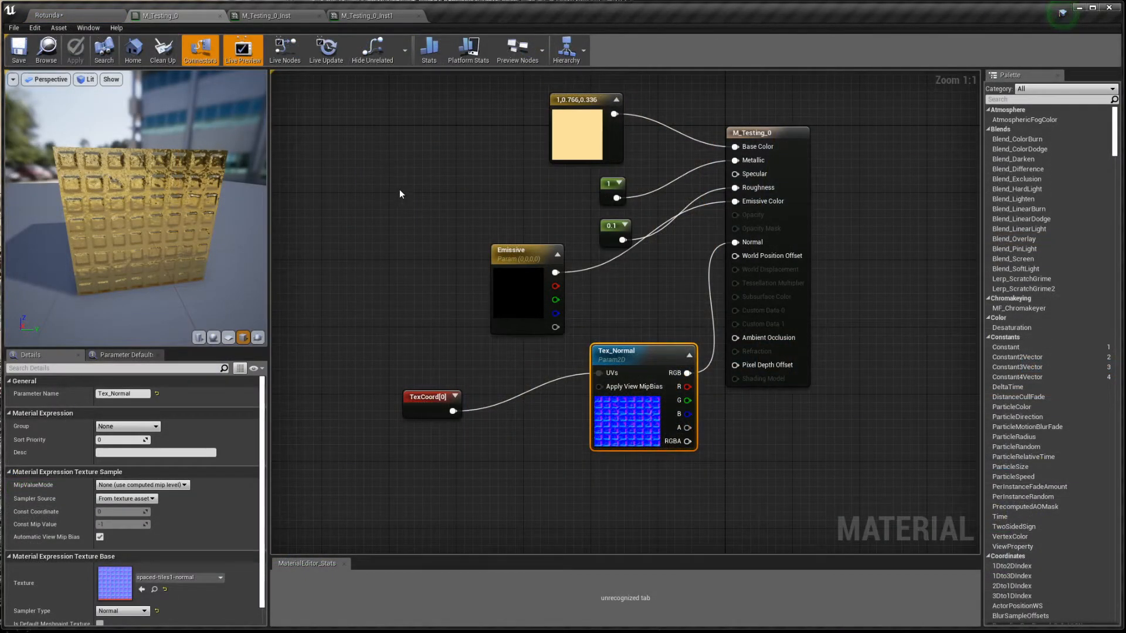
- Check the M_Testing_0_Inst and M_Testing_0_Inst1 editors, then return to the M_Testing_0 graph
click(269, 16)
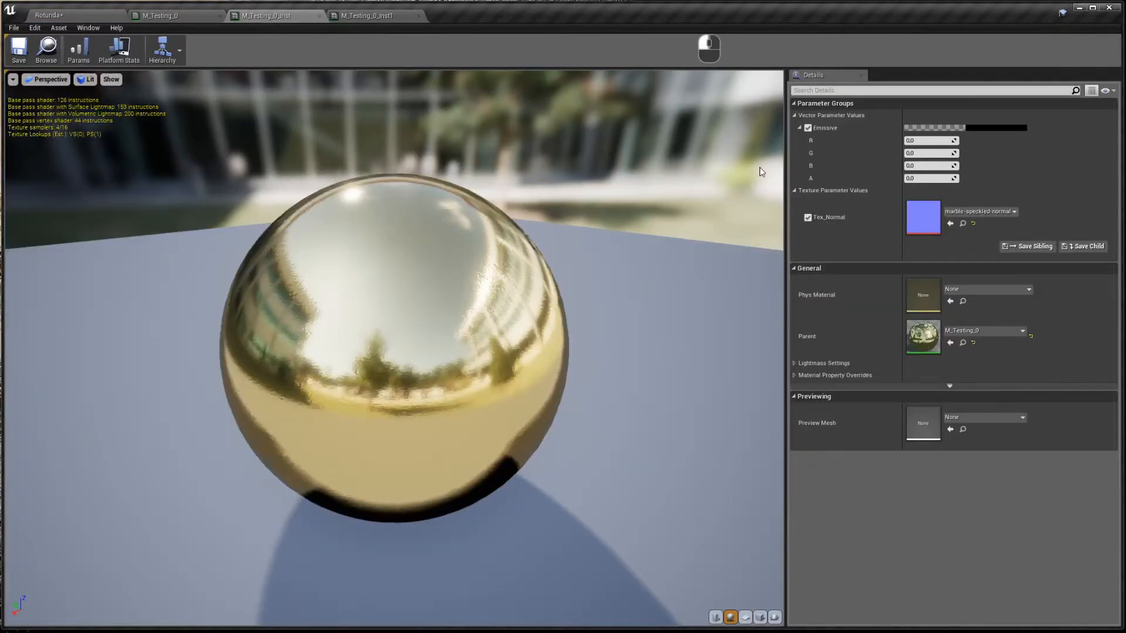
click(396, 21)
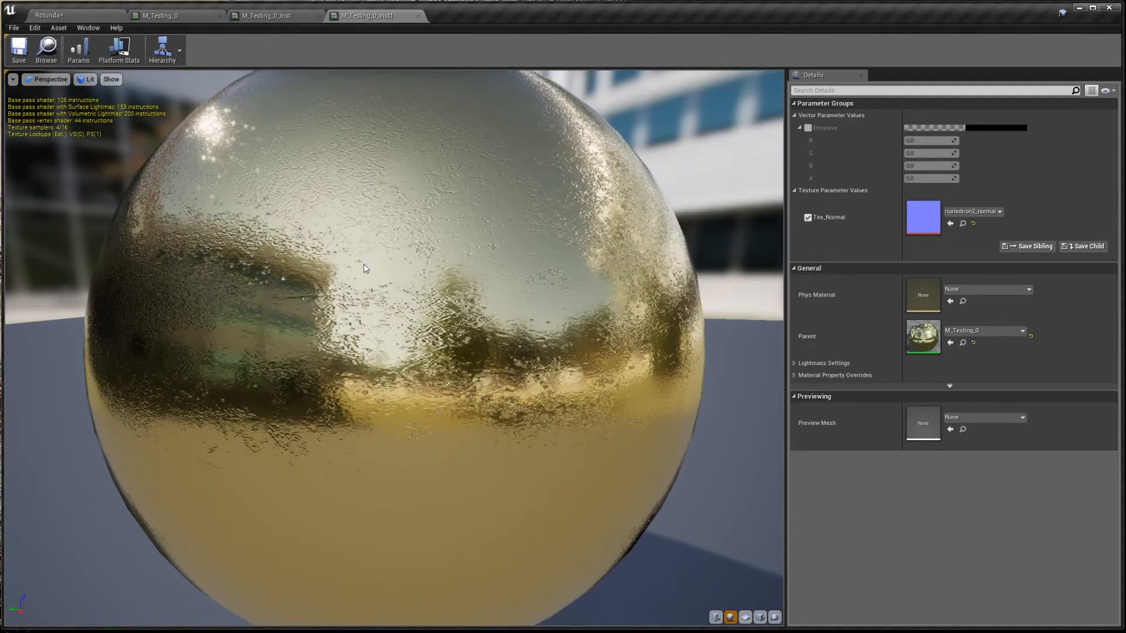
click(161, 16)
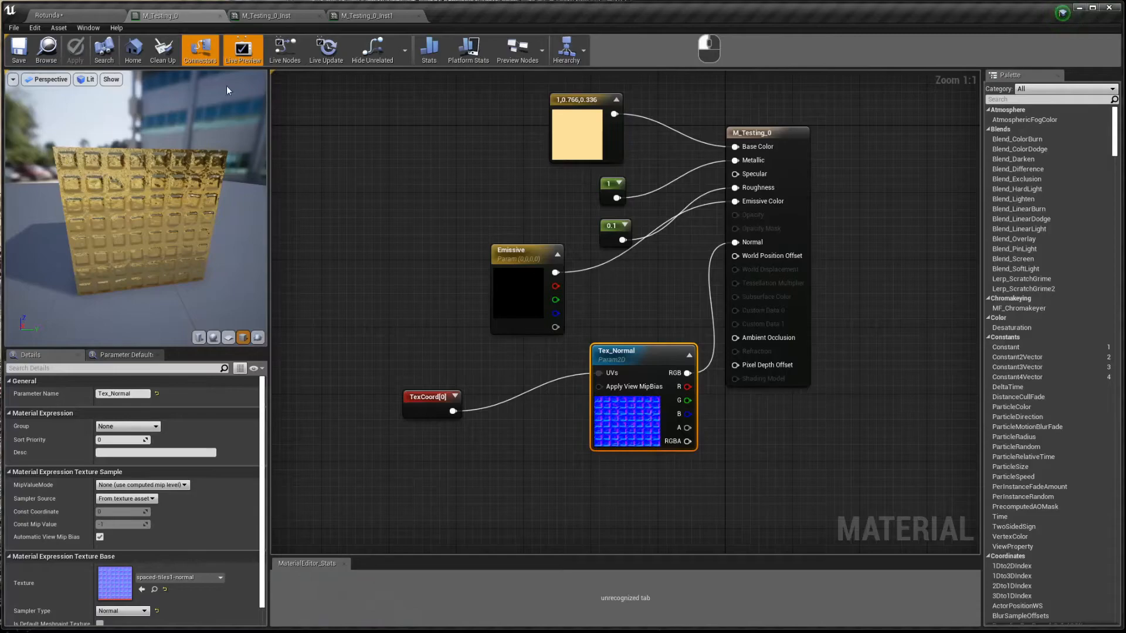
- Delete the constant colour, 1, 0.1 and Emissive nodes from the graph
click(447, 287)
drag(322, 119, 669, 311)
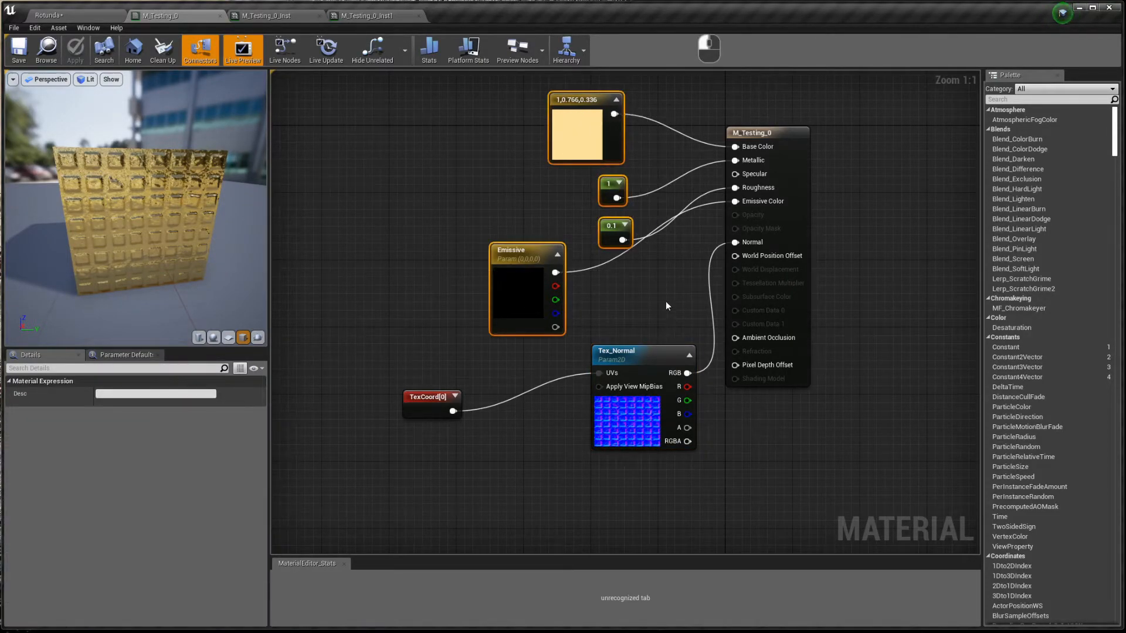
key(Delete)
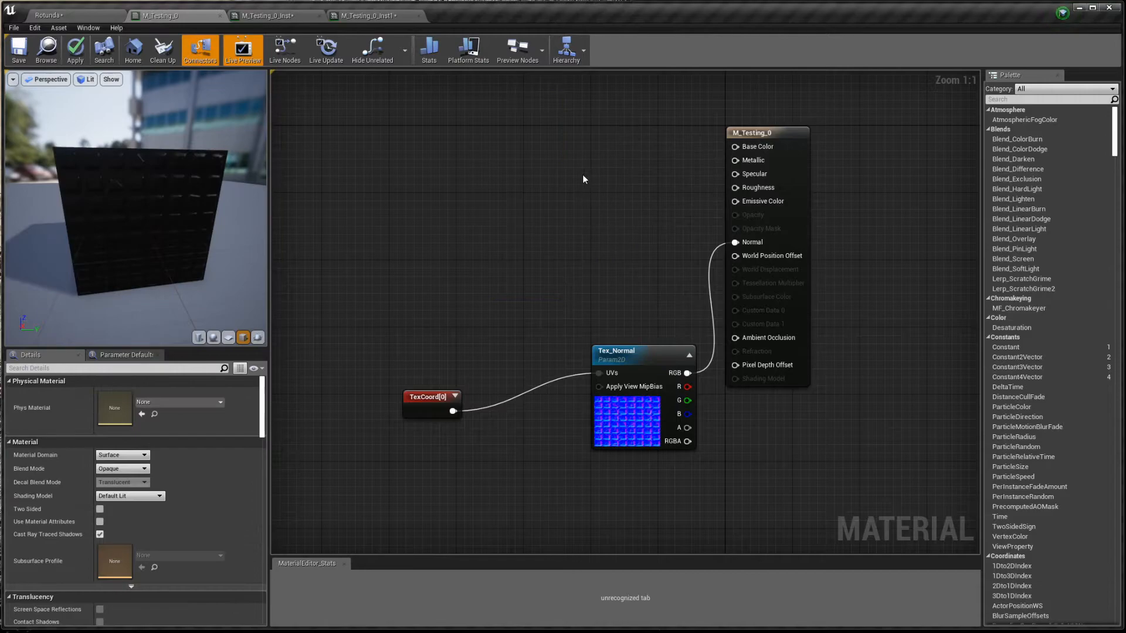
- Add a Texture Sample set to spaced-tiles1-albedo and wire its RGB into Base Color
click(576, 133)
drag(673, 154, 735, 147)
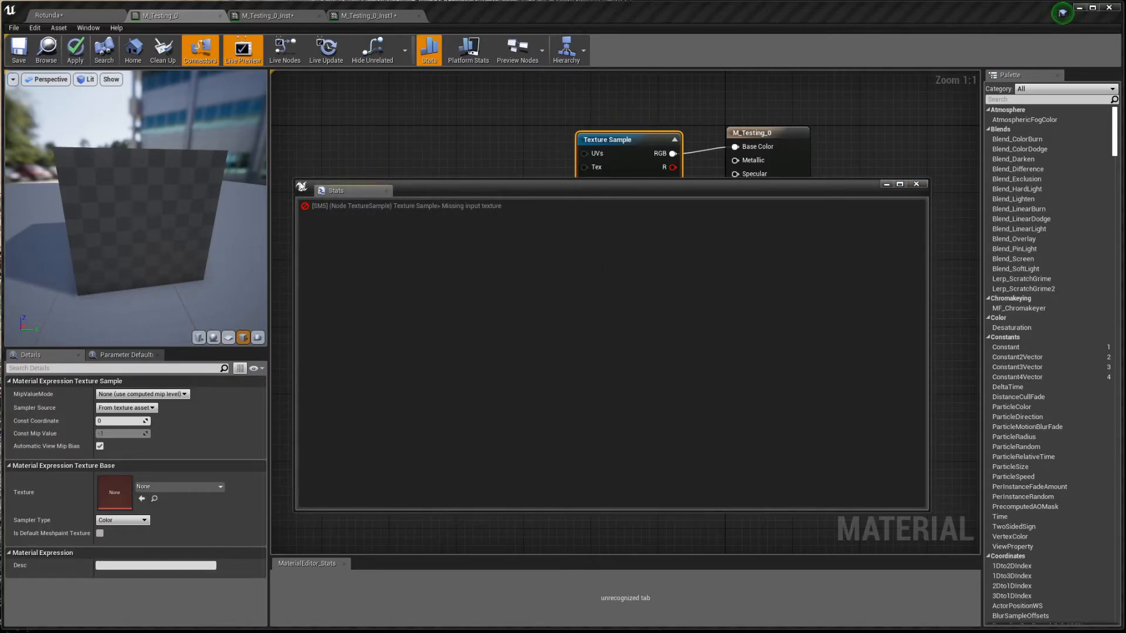
click(916, 184)
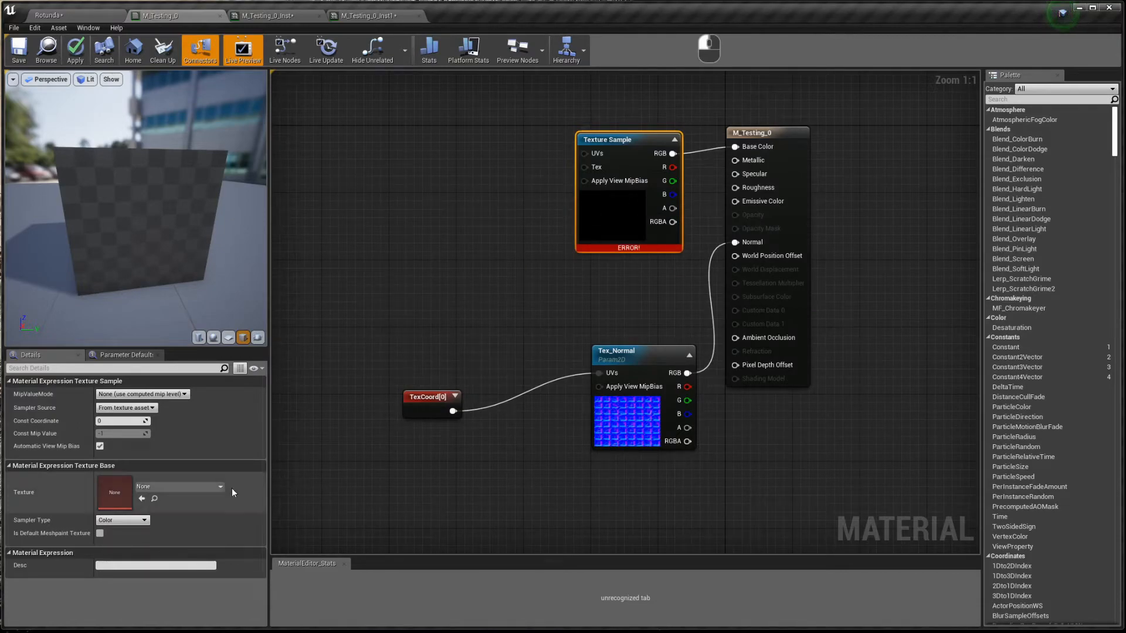
click(196, 489)
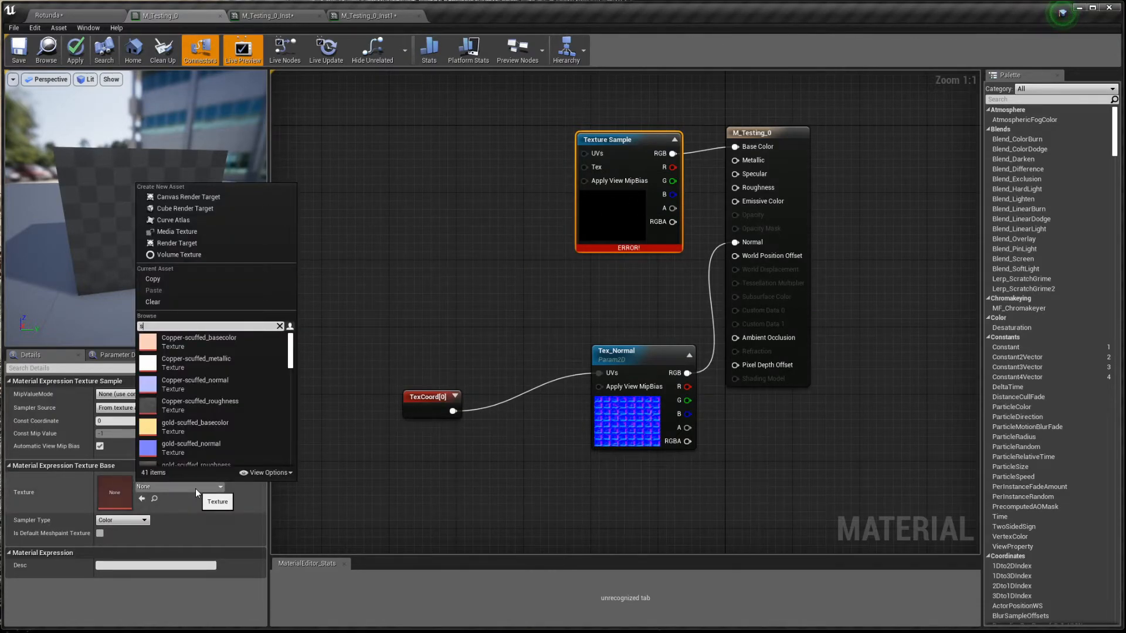
text(spaced)
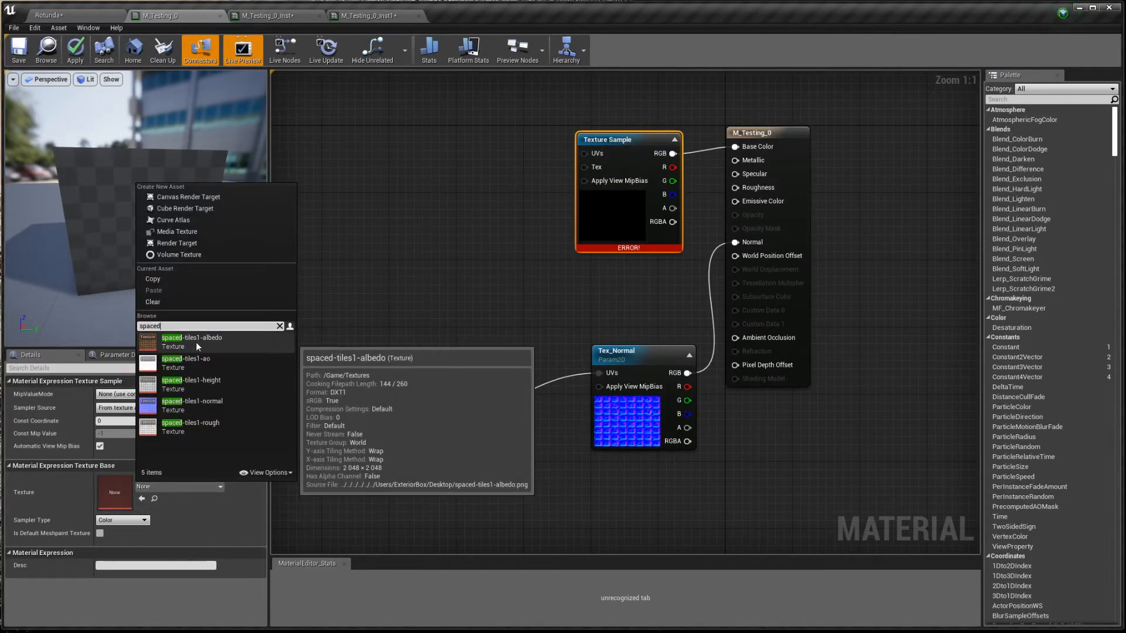
click(248, 340)
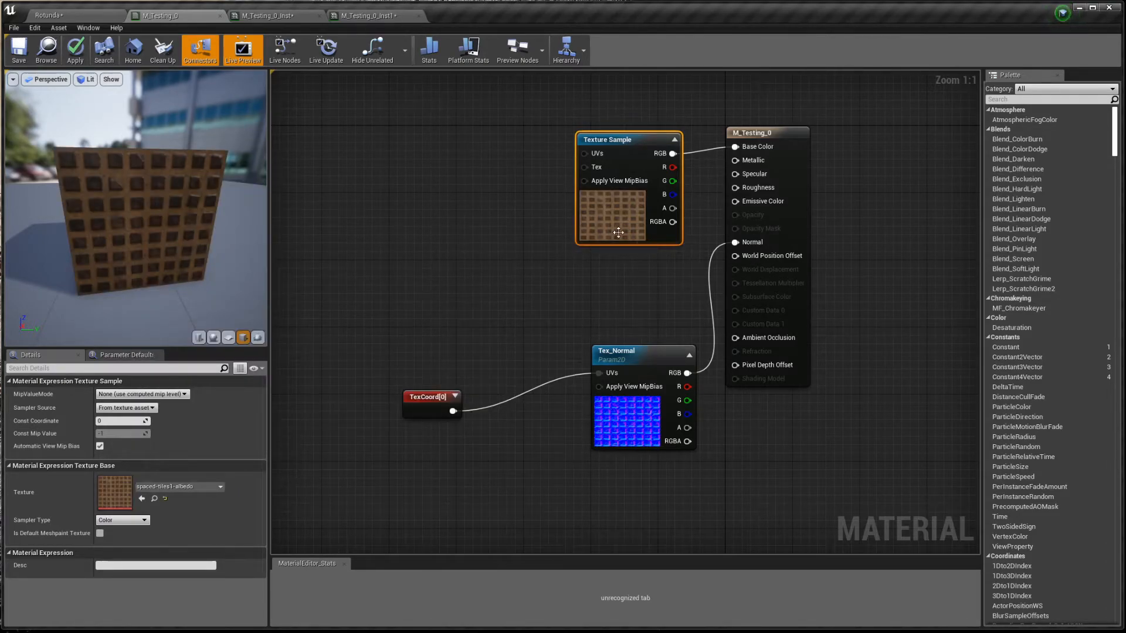
key(ctrl)
click(490, 270)
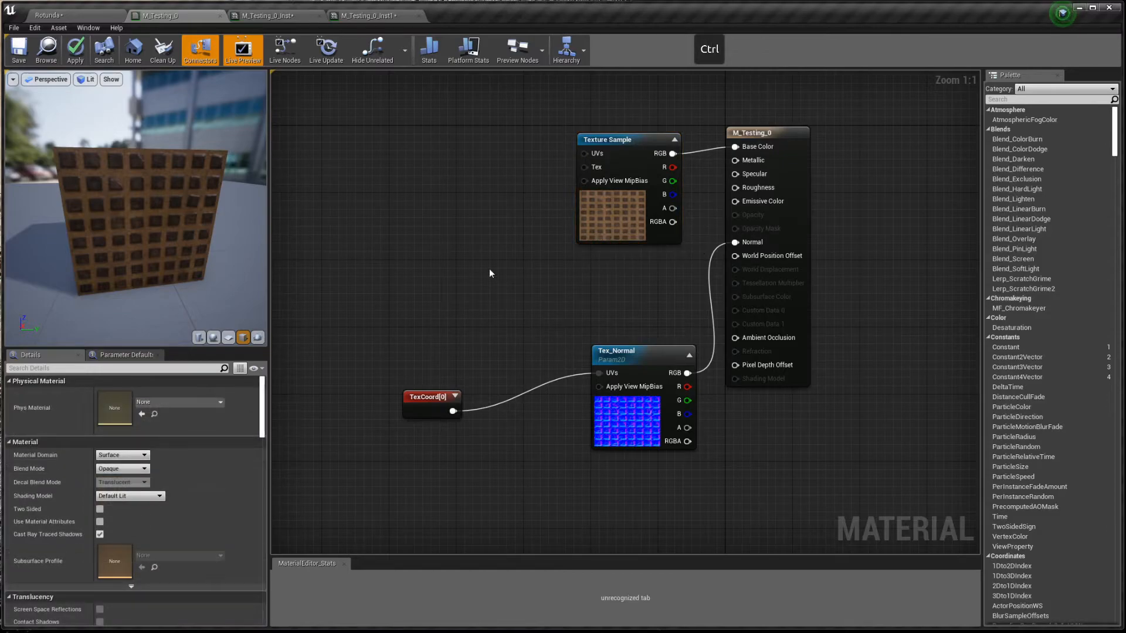
- Paste a Texture Sample set to spaced-tiles1-rough, wire its R into Roughness, and preview on a sphere
key(ctrl+v)
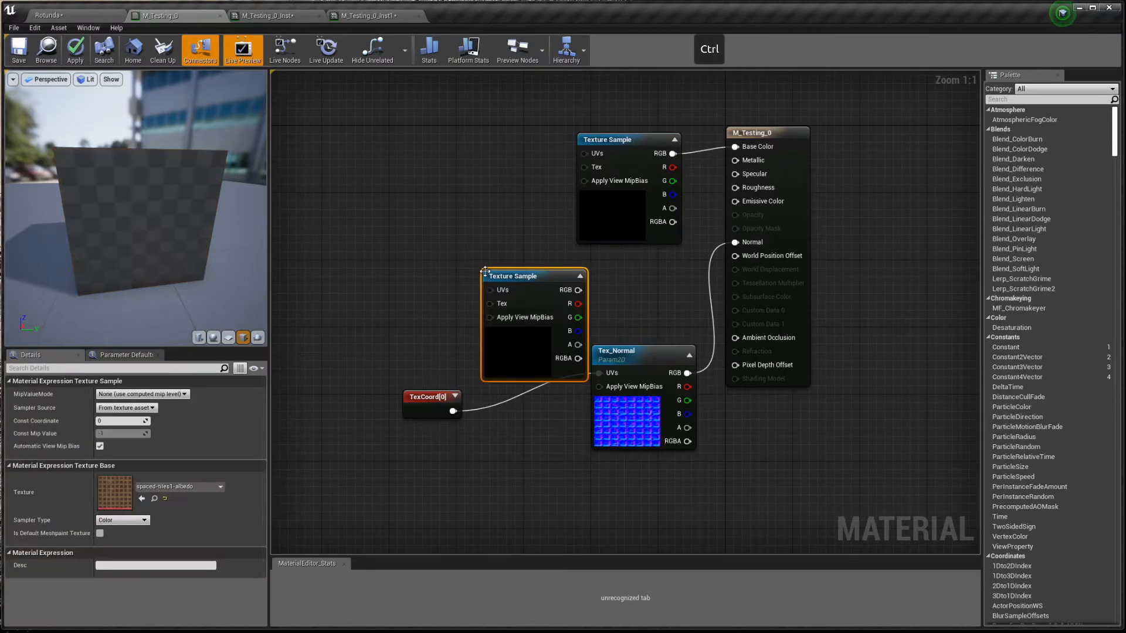
click(177, 487)
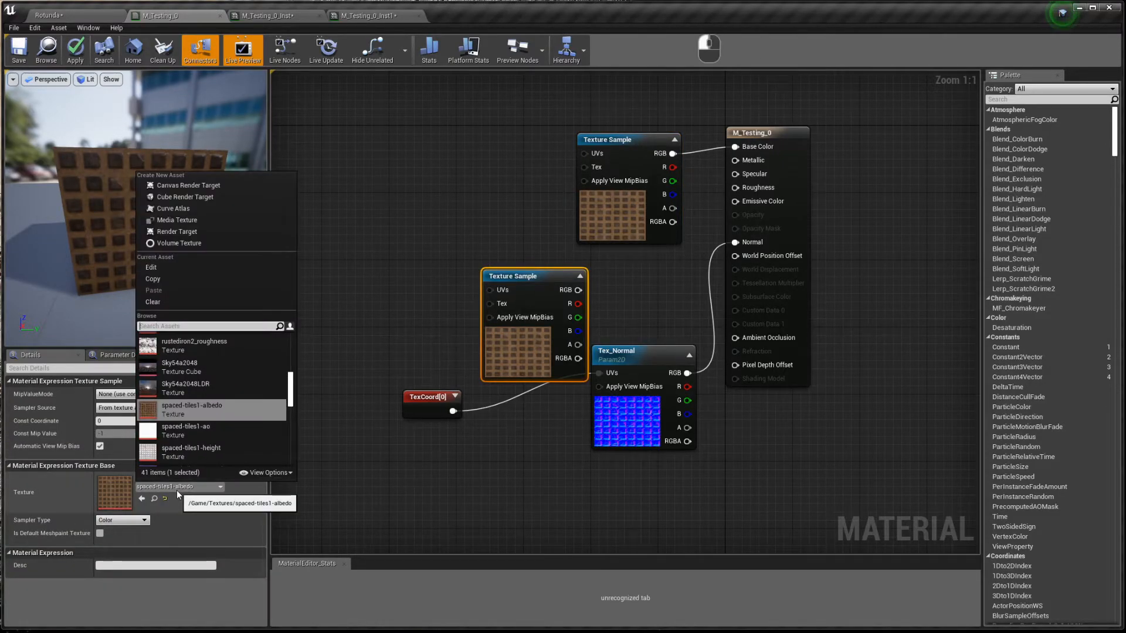
scroll(217, 435, down, 1)
click(209, 437)
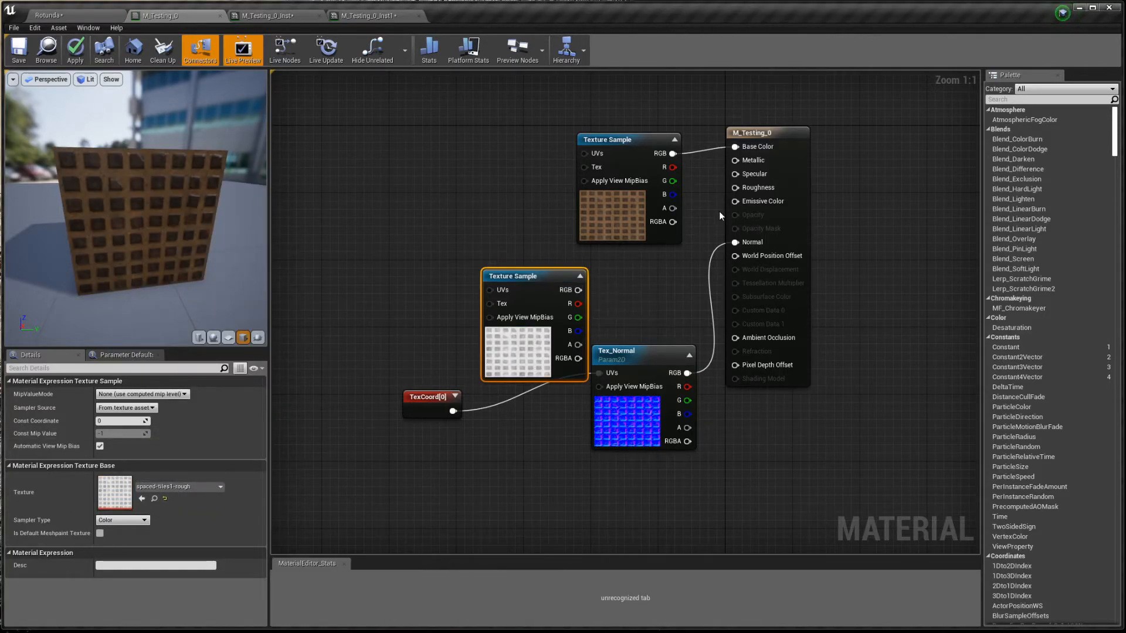
click(601, 305)
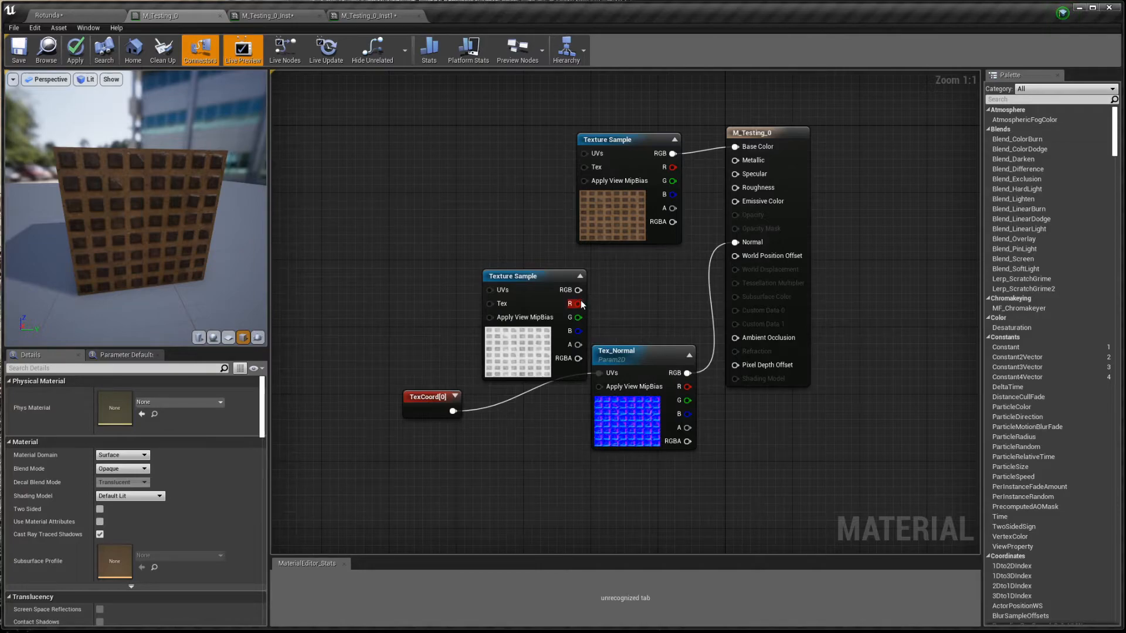
drag(578, 303, 735, 188)
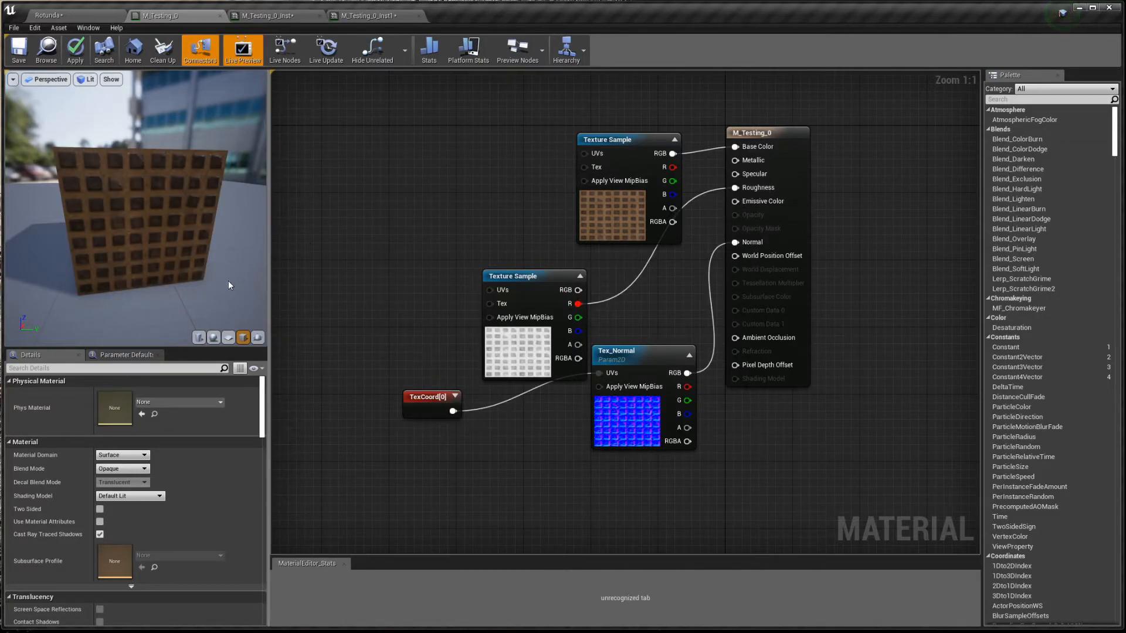
click(213, 337)
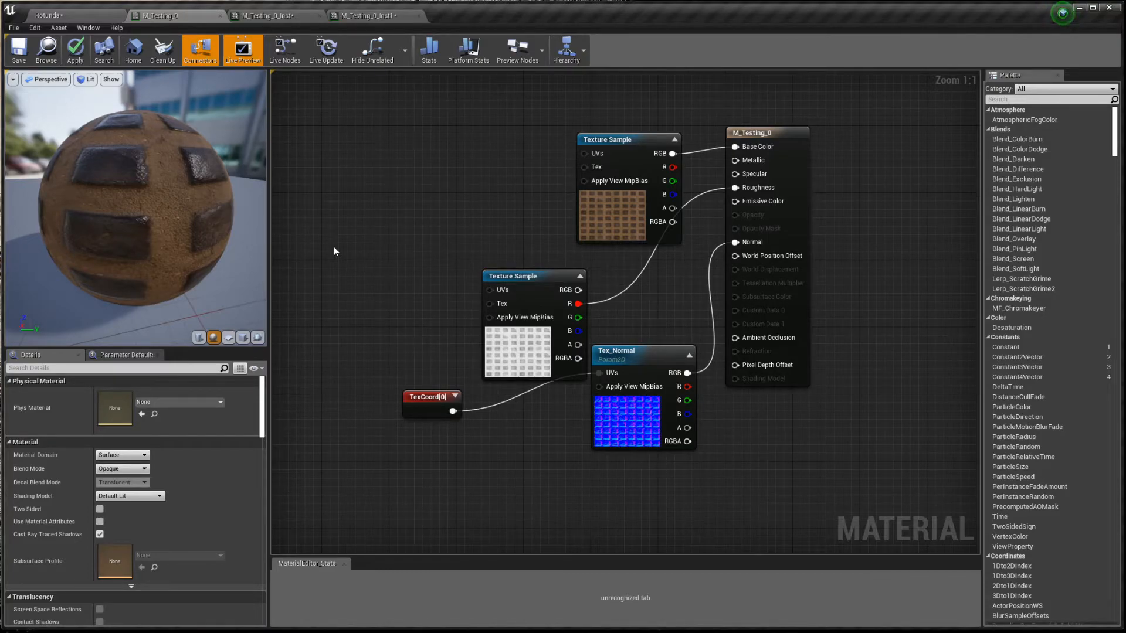
drag(194, 199, 226, 154)
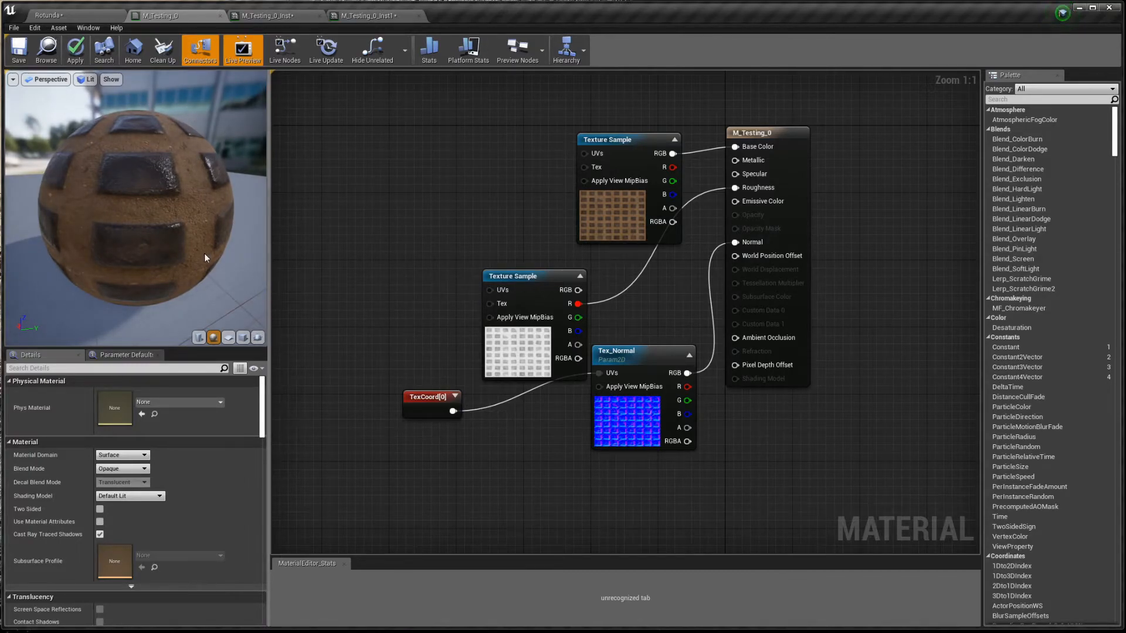
drag(204, 253, 188, 237)
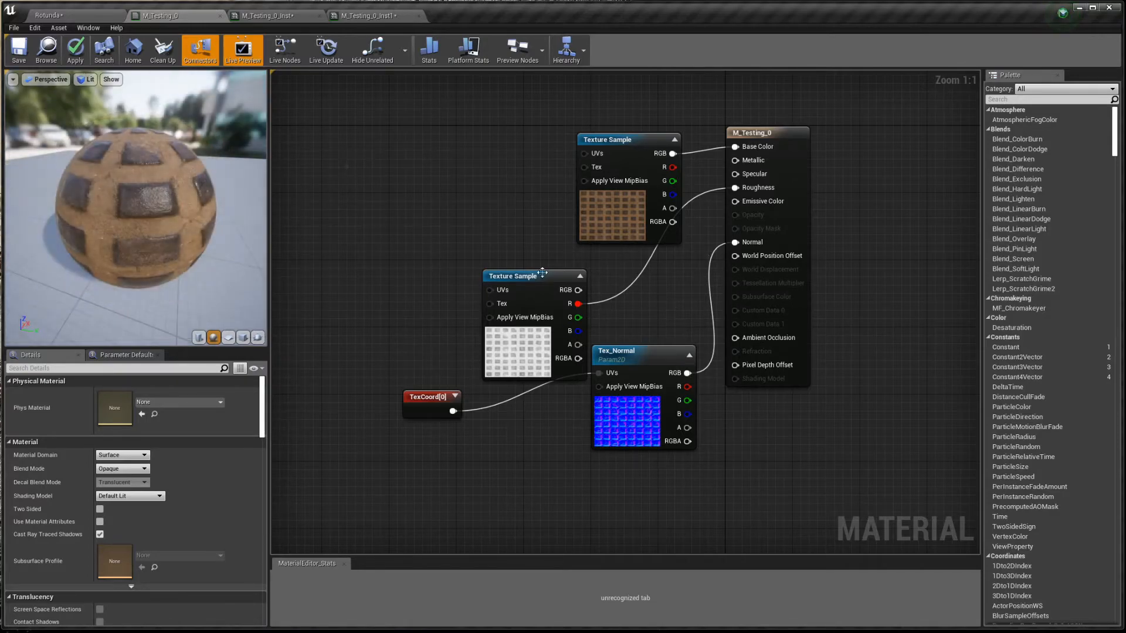
- Add a third Texture Sample with spaced-tiles1-height and connect its R output to World Position Offset
key(t)
click(360, 184)
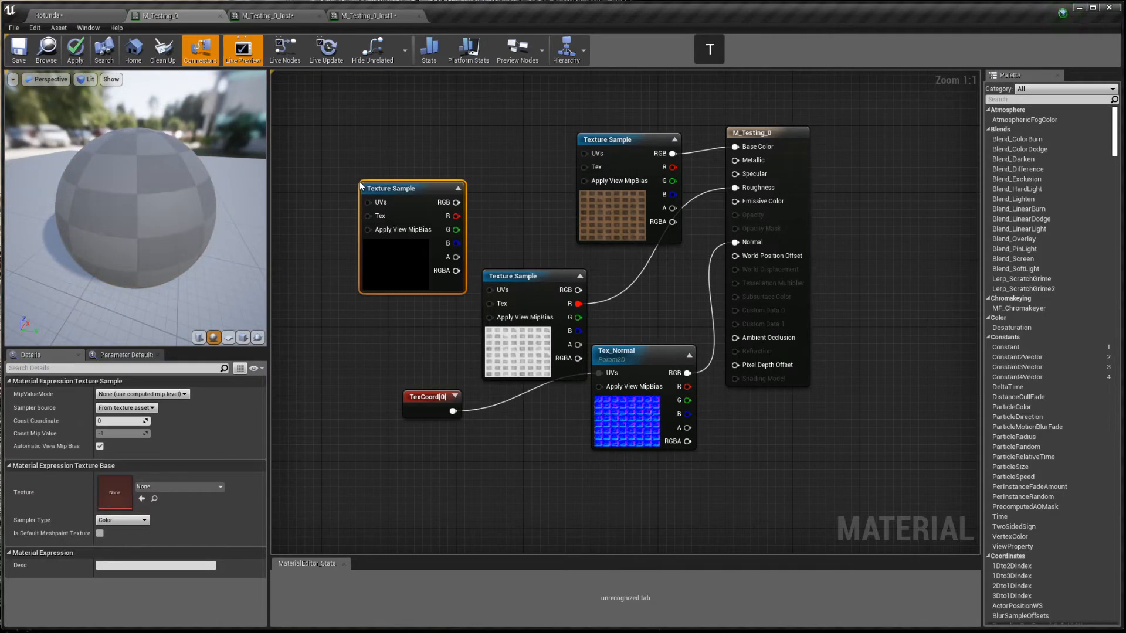
click(176, 488)
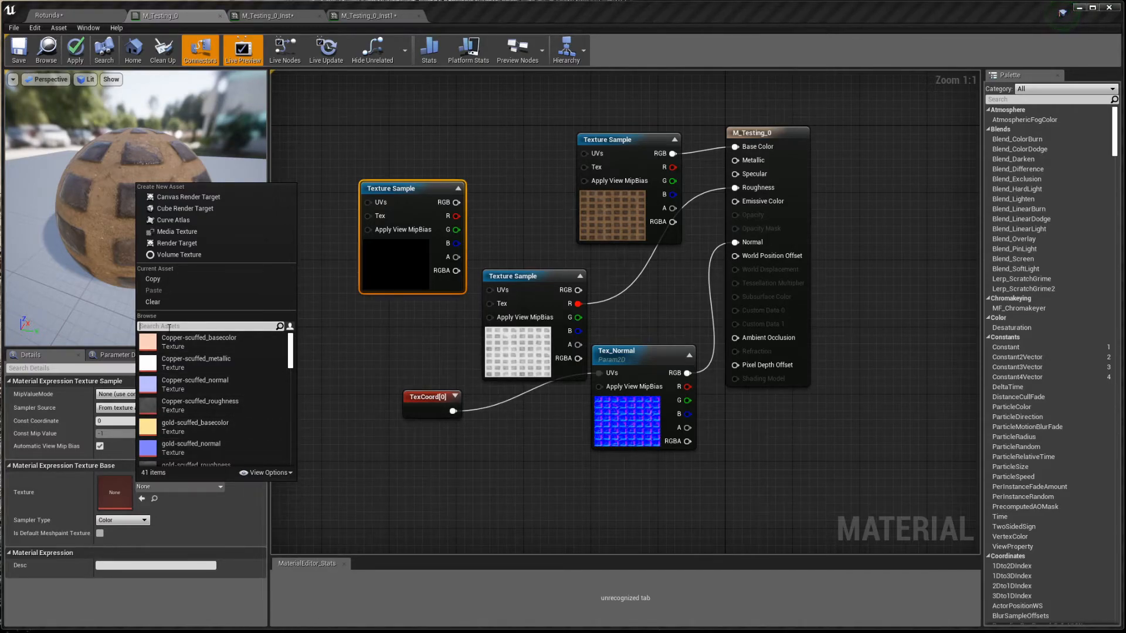
text(spaced)
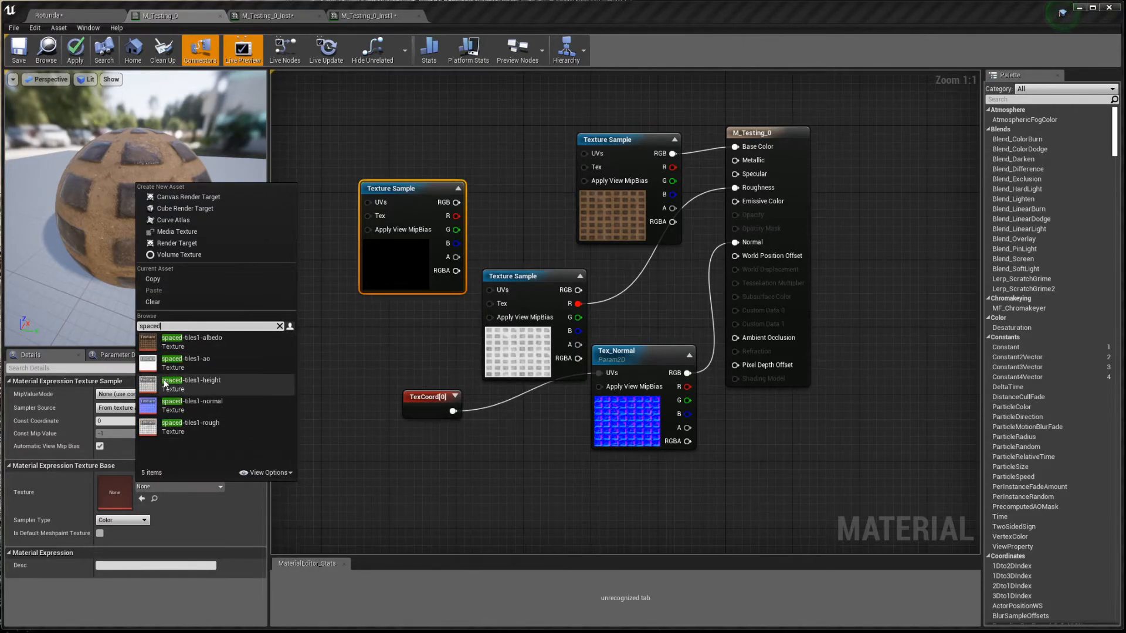
click(209, 382)
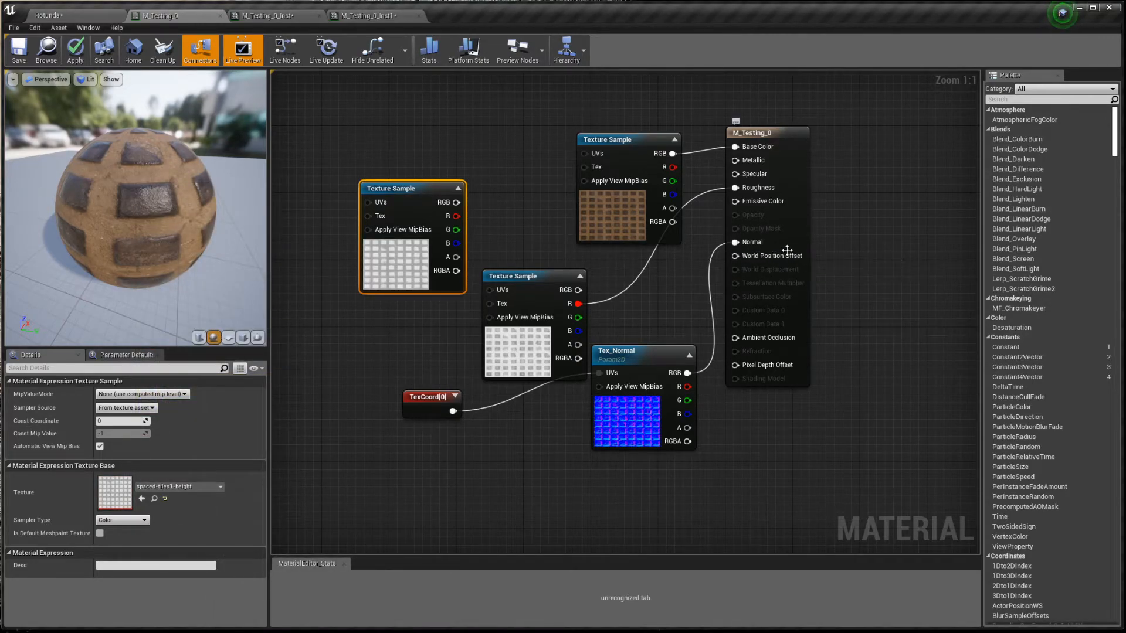
drag(735, 255, 396, 280)
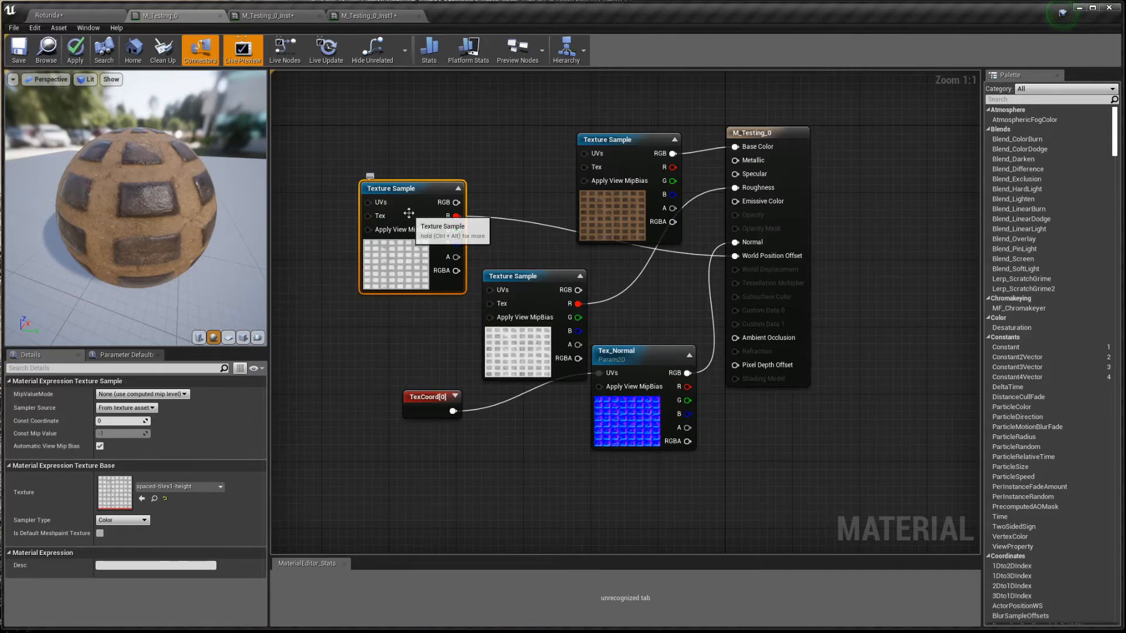
- Shift the height sample left and insert a Multiply between its R channel and World Position Offset
drag(404, 221, 287, 258)
right_drag(393, 283, 477, 278)
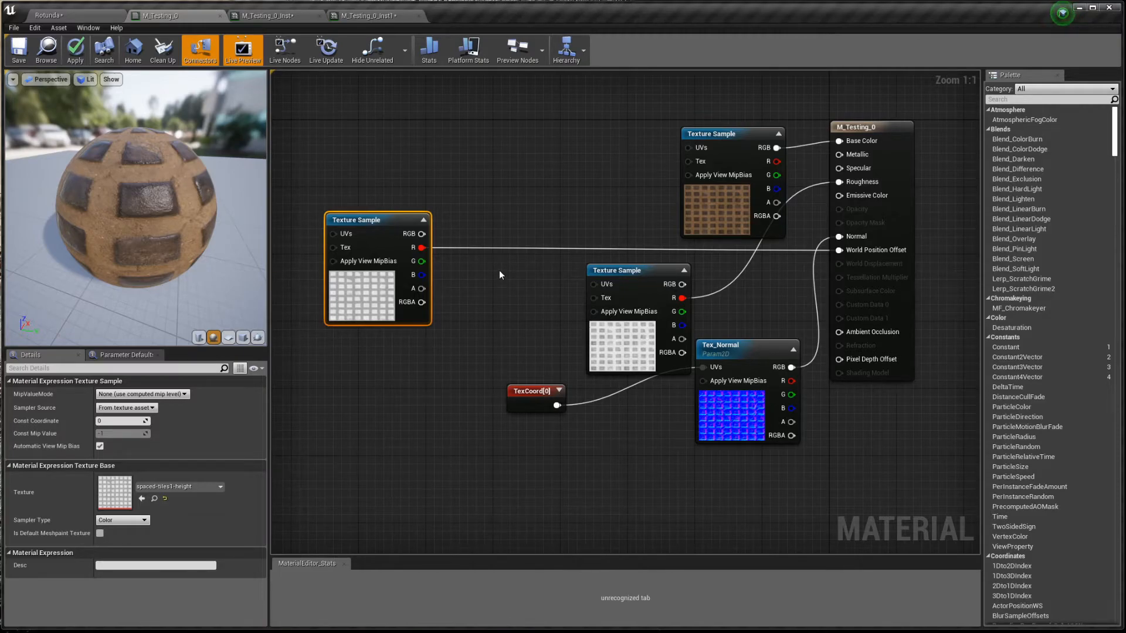
key(m)
click(498, 269)
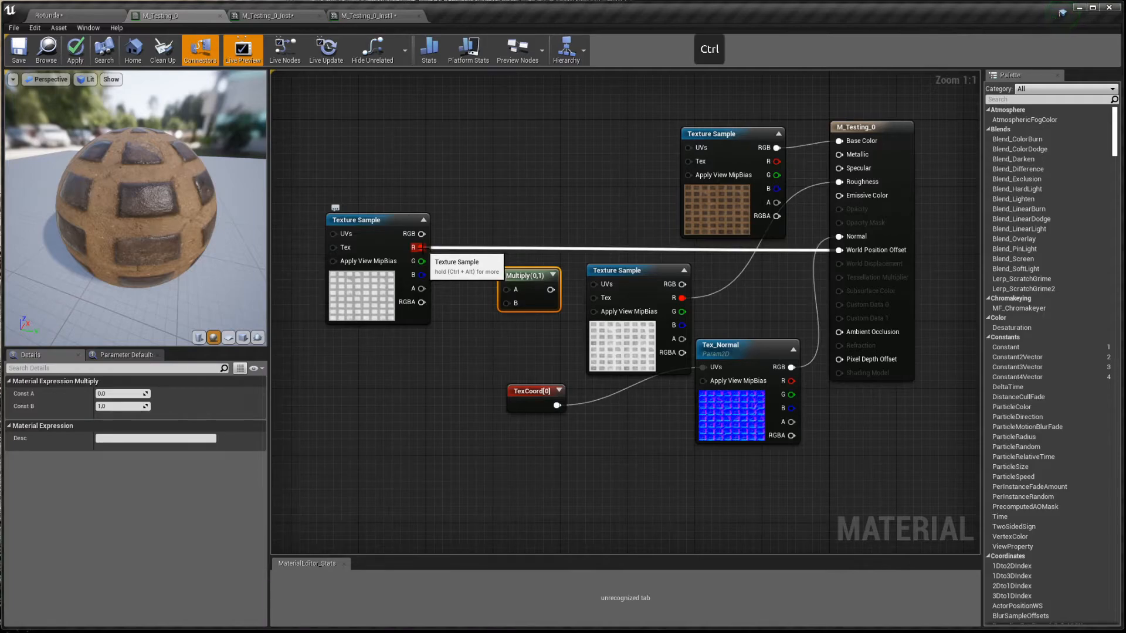
ctrl+drag(420, 247, 509, 288)
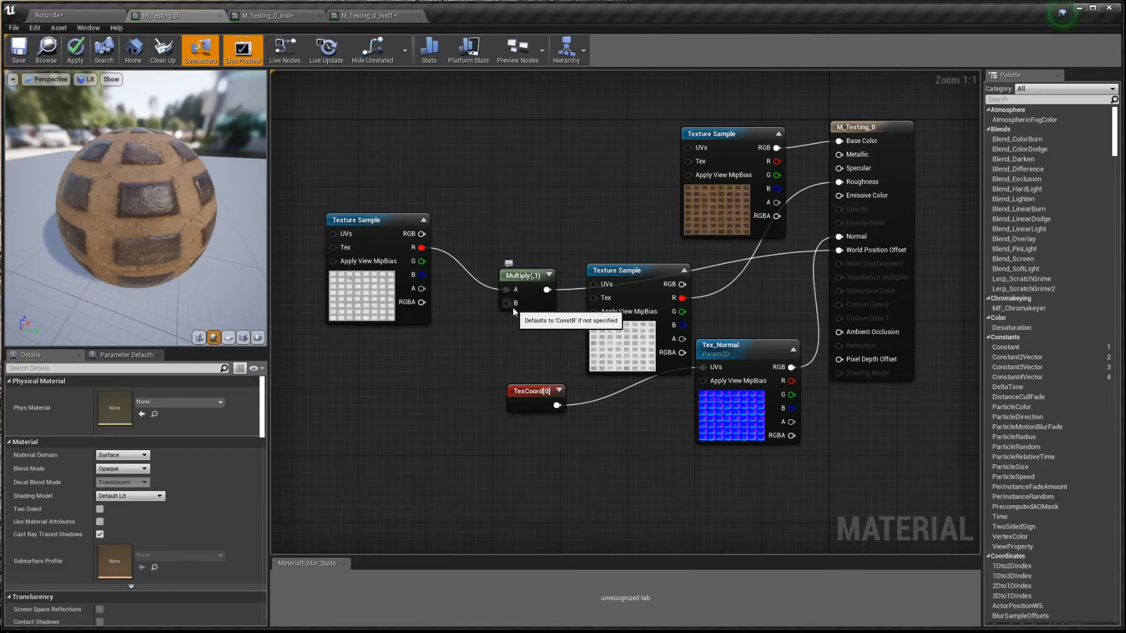
- Add a scalar parameter DisplacementAmount with default 50 and wire it into the Multiply's B input
key(s)
click(420, 351)
text(sssss)
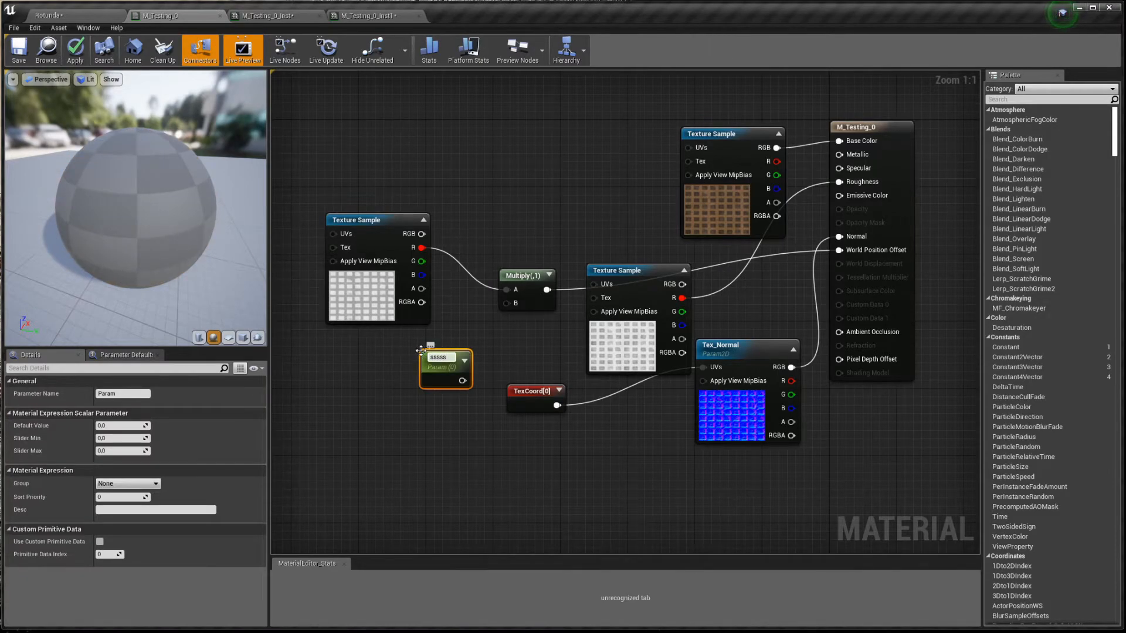
key(shift+Home)
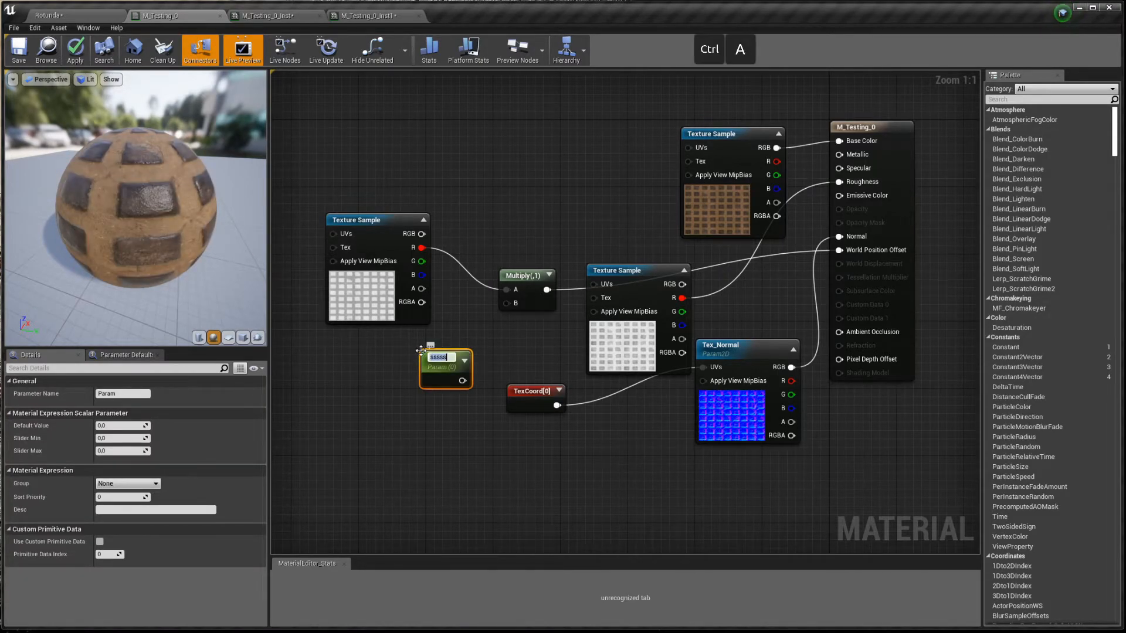
text(DisplacementAmount)
key(Return)
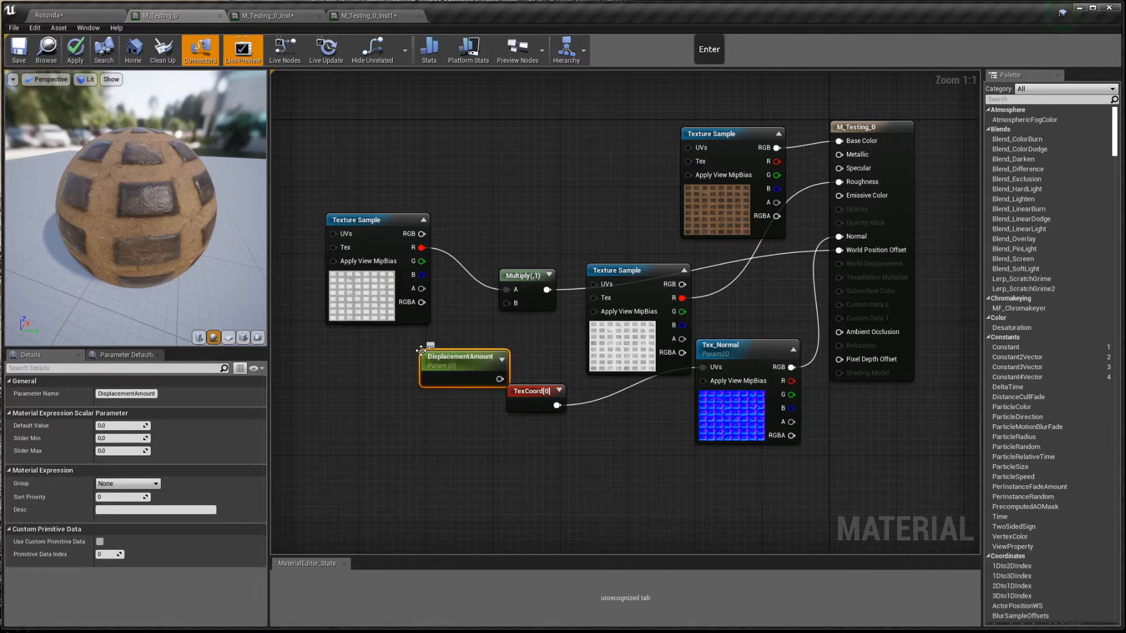
click(109, 427)
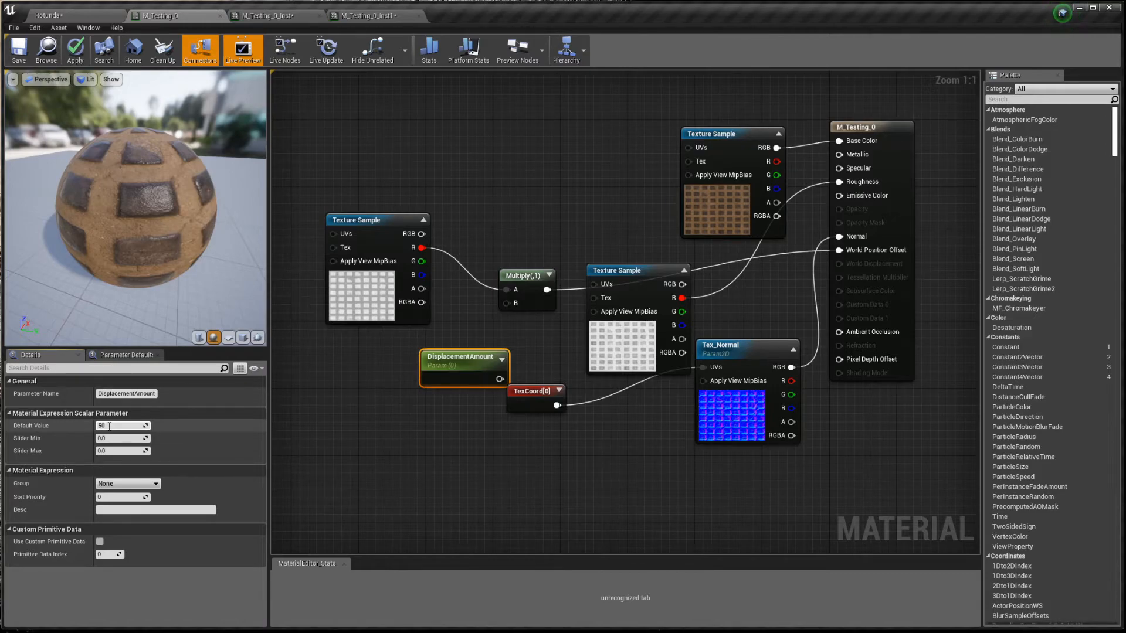
key(Return)
drag(499, 379, 510, 304)
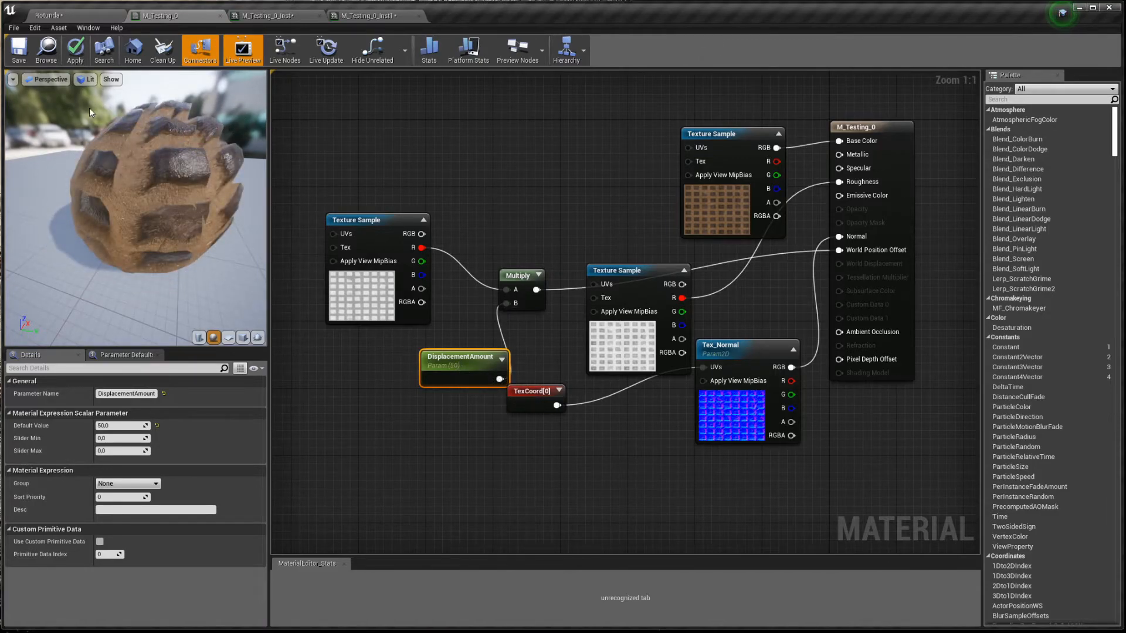
- Inspect the displaced preview sphere, then move the height, Multiply and parameter nodes up-left
drag(164, 234, 124, 293)
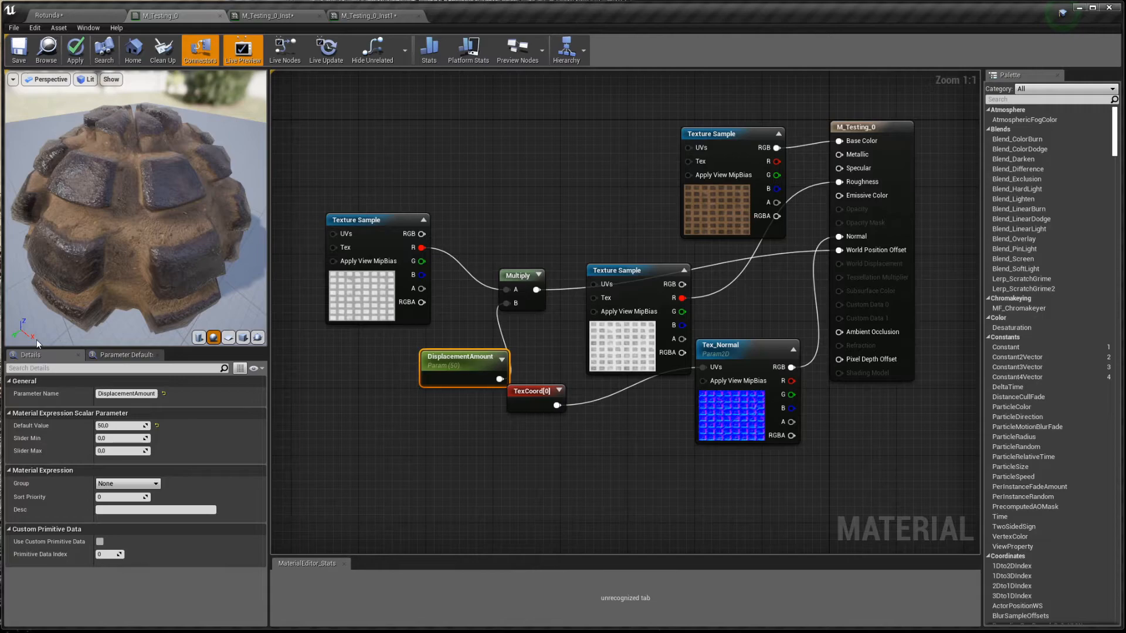
drag(36, 340, 140, 219)
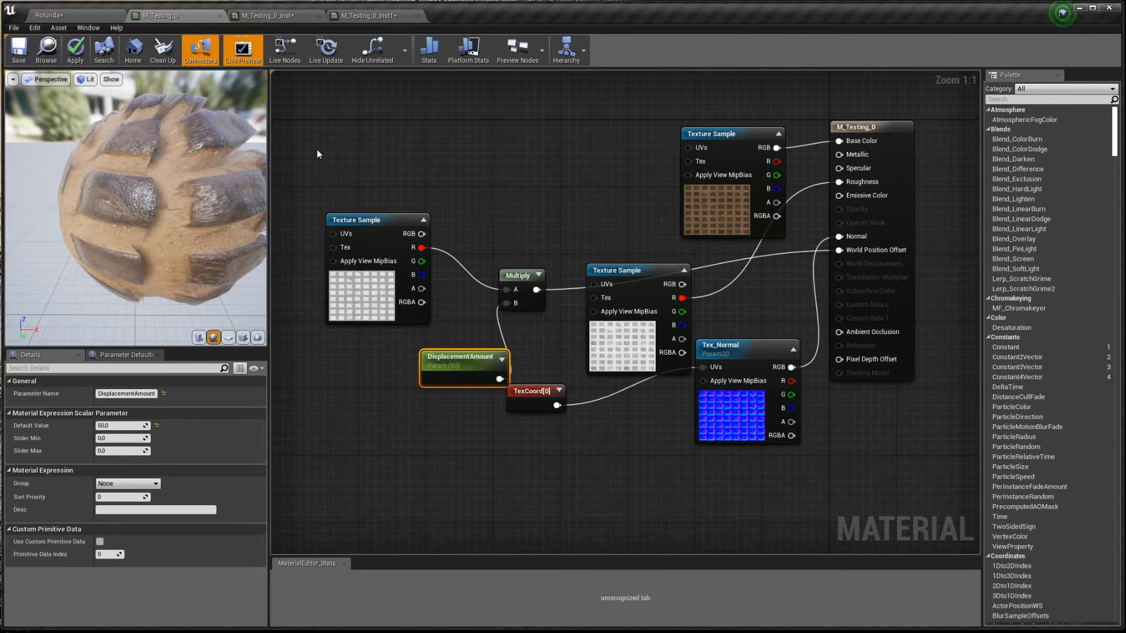
drag(318, 152, 366, 342)
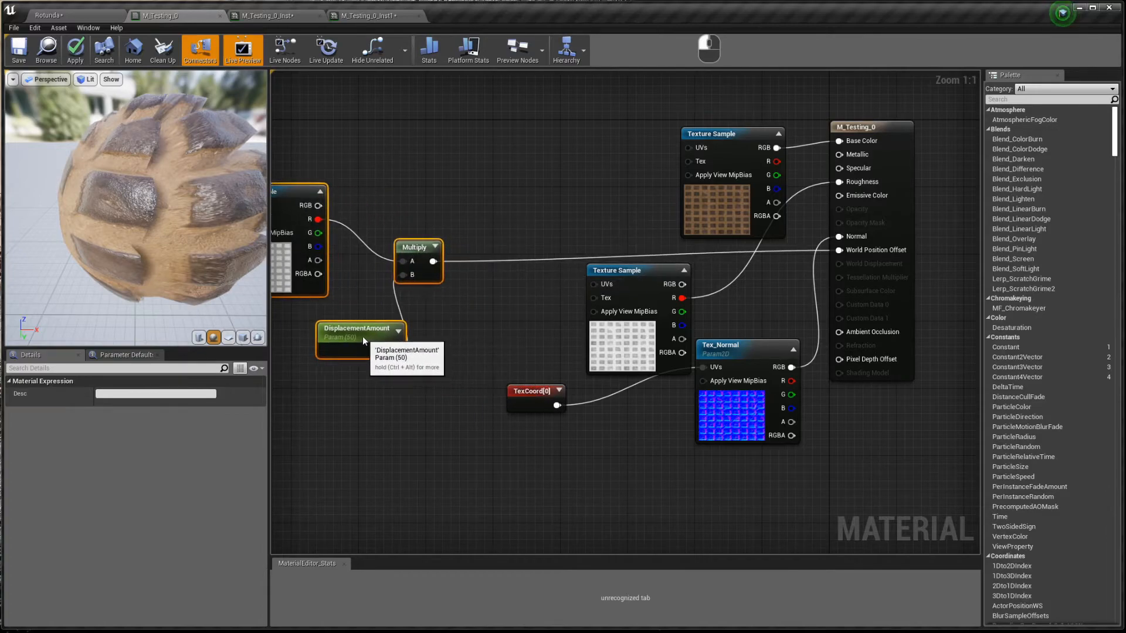
- Insert a second Multiply before World Position Offset and feed its B input with VertexNormalWS
click(487, 289)
ctrl+drag(433, 261, 526, 272)
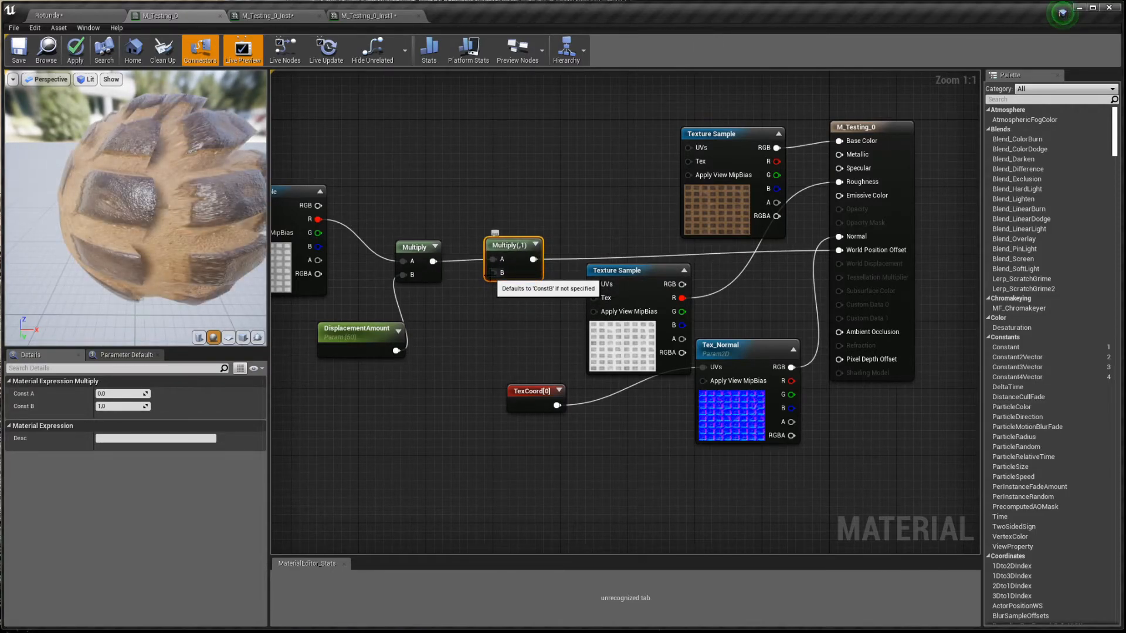
drag(493, 273, 434, 393)
text(vertex)
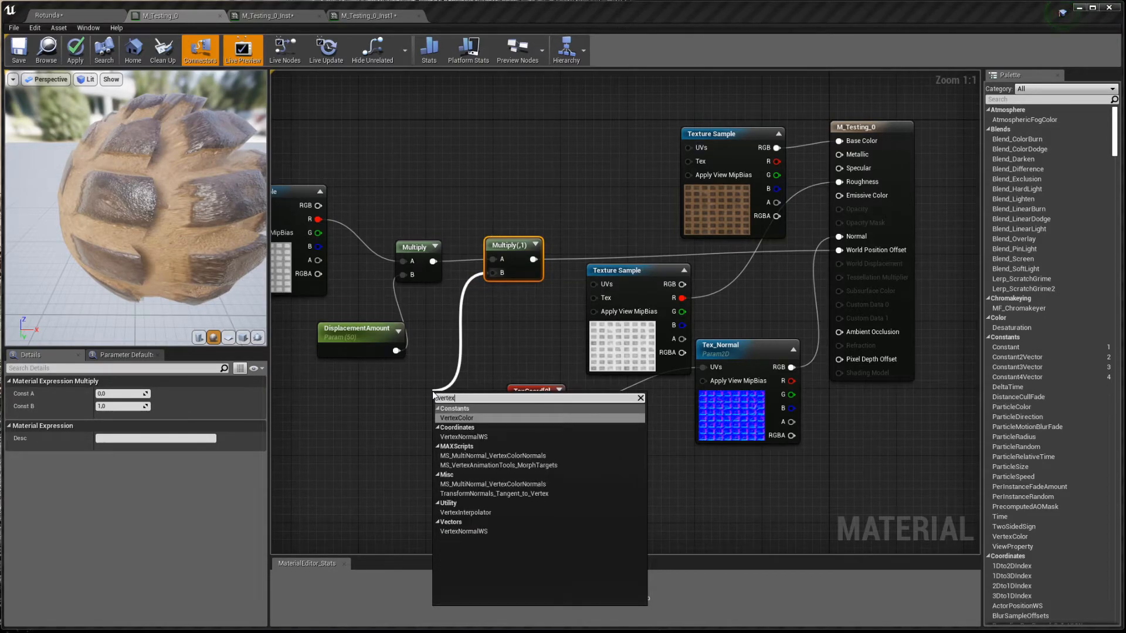
click(486, 438)
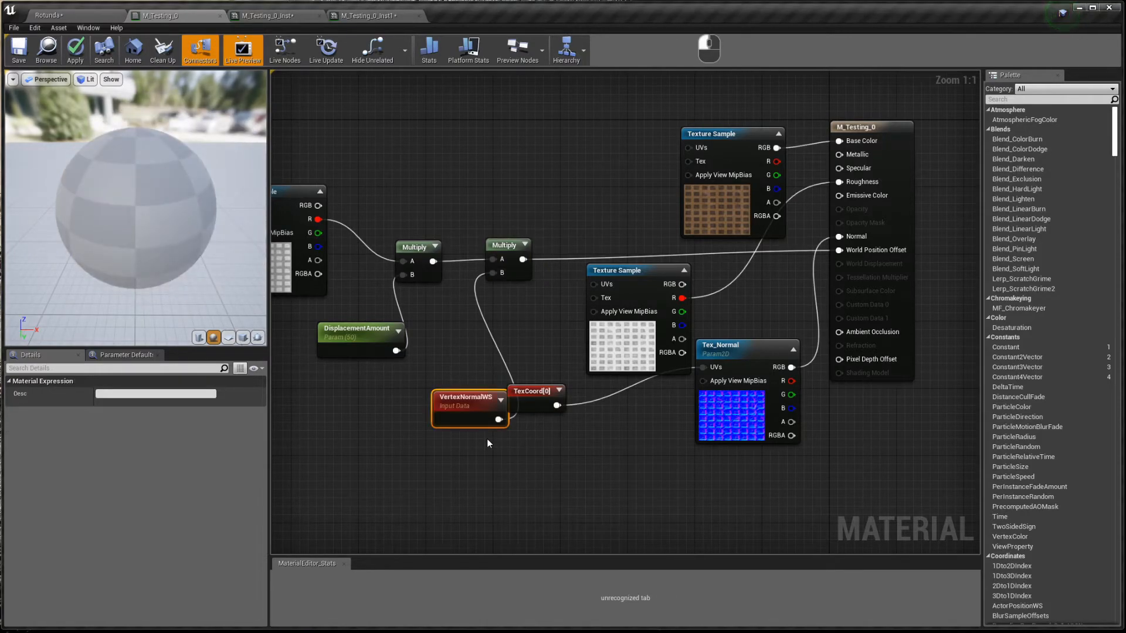
drag(473, 408, 492, 331)
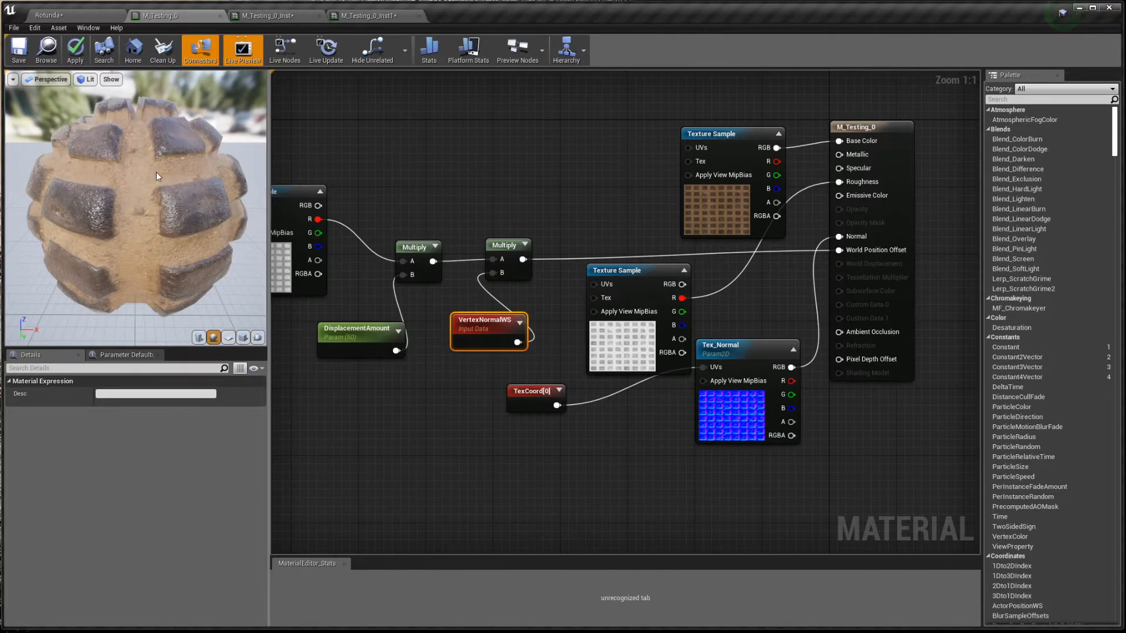
- Orbit, pan and zoom the preview sphere to inspect the outward-displaced tiles
drag(118, 177, 141, 218)
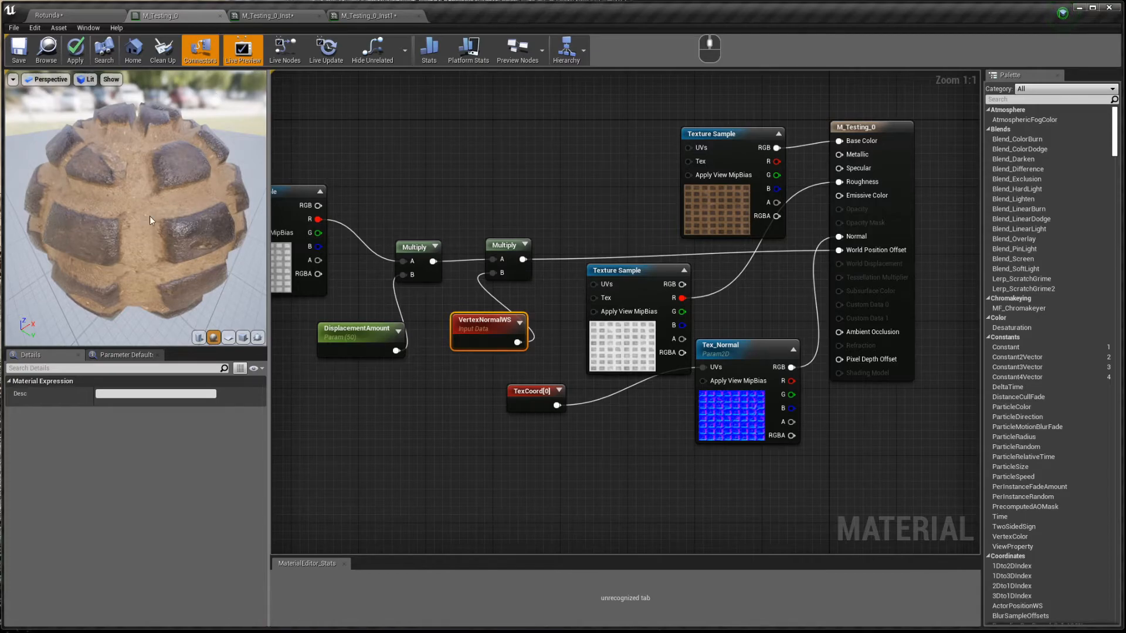
alt+right_drag(217, 129, 234, 139)
alt+middle_drag(233, 140, 143, 188)
alt+middle_drag(205, 164, 191, 157)
alt+right_drag(191, 157, 195, 163)
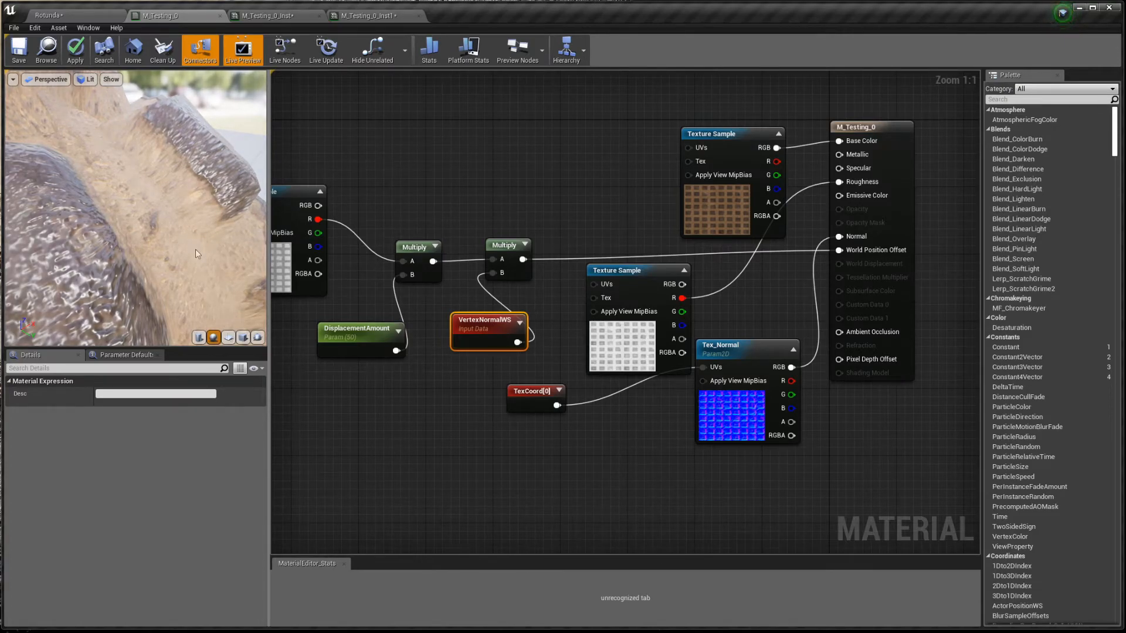
- Preview the tile material on the cube, wireframe sphere and plane, then return to lit shading
click(243, 338)
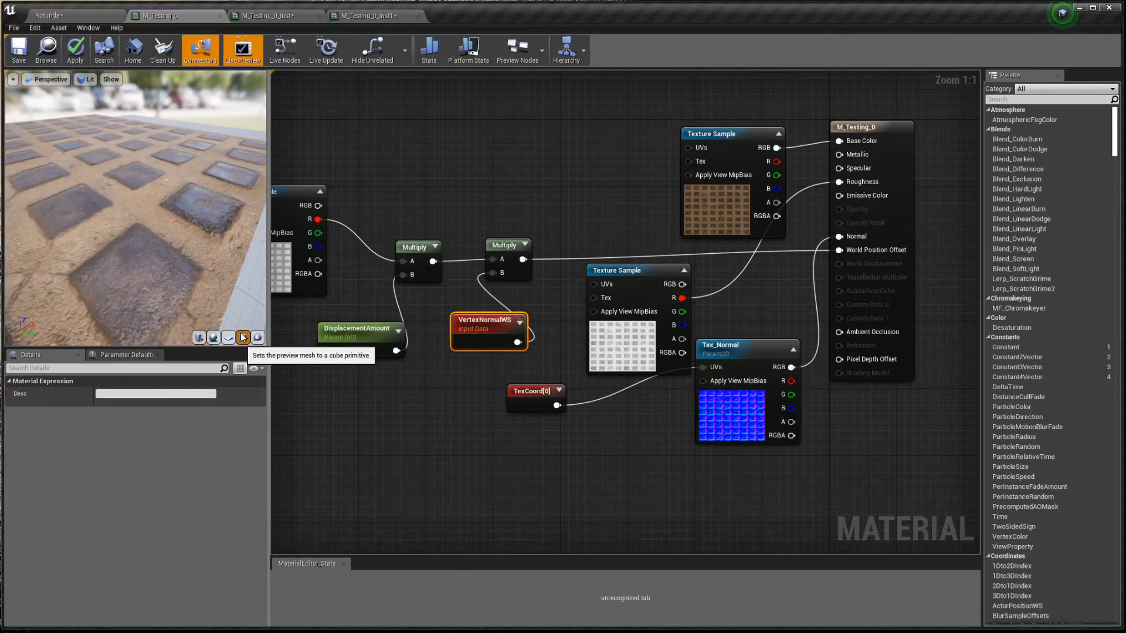
alt+drag(247, 287, 227, 203)
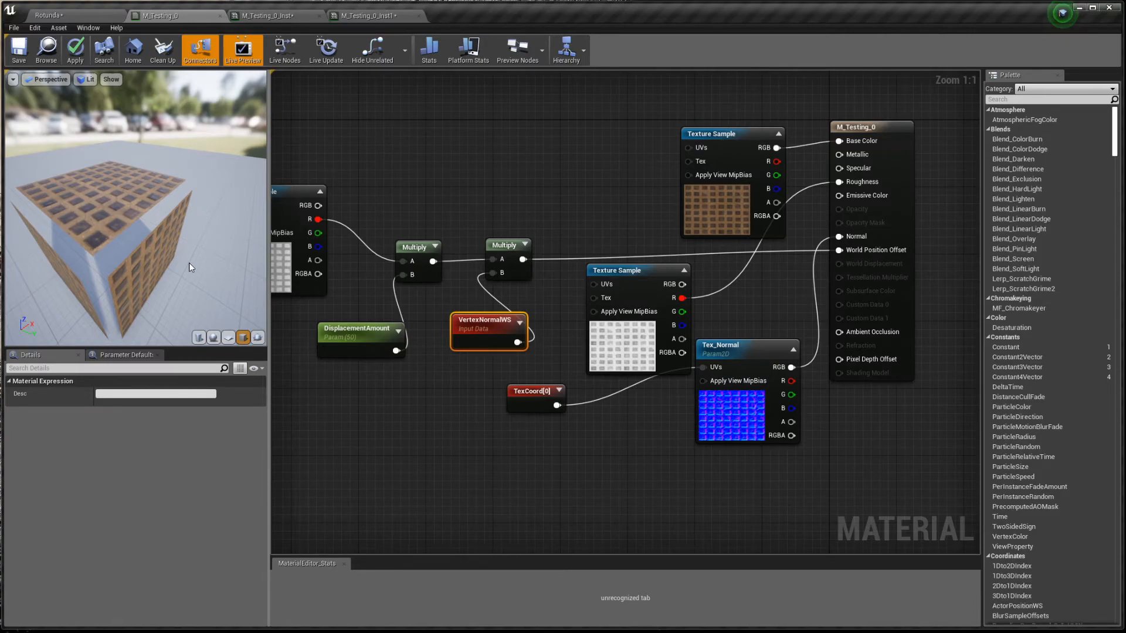
key(alt+2)
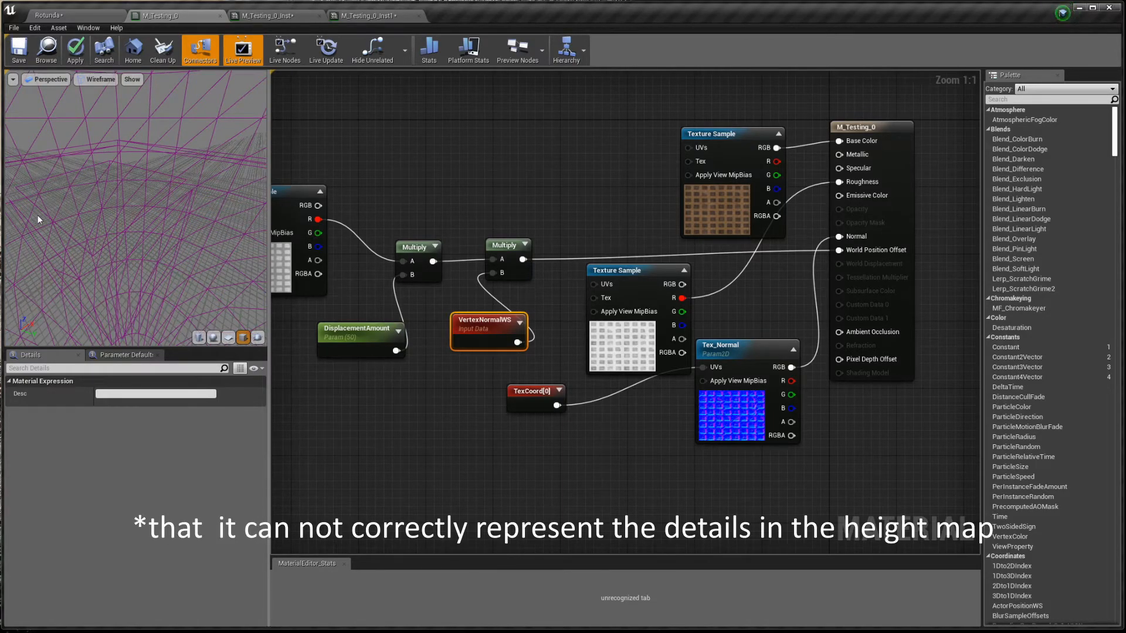
click(213, 337)
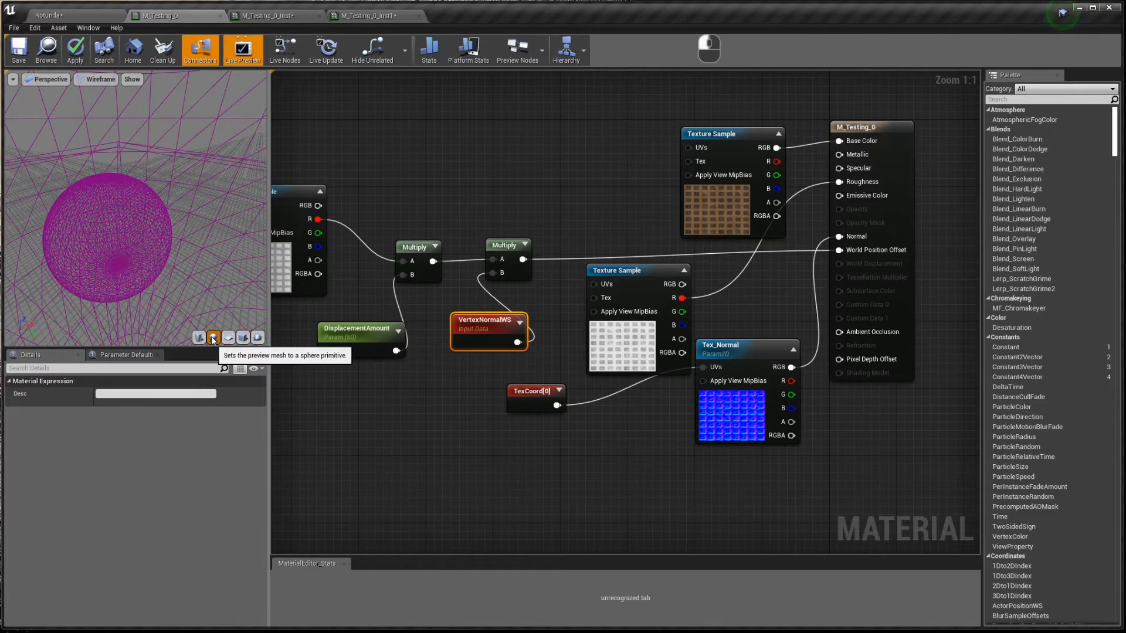
drag(120, 265, 130, 263)
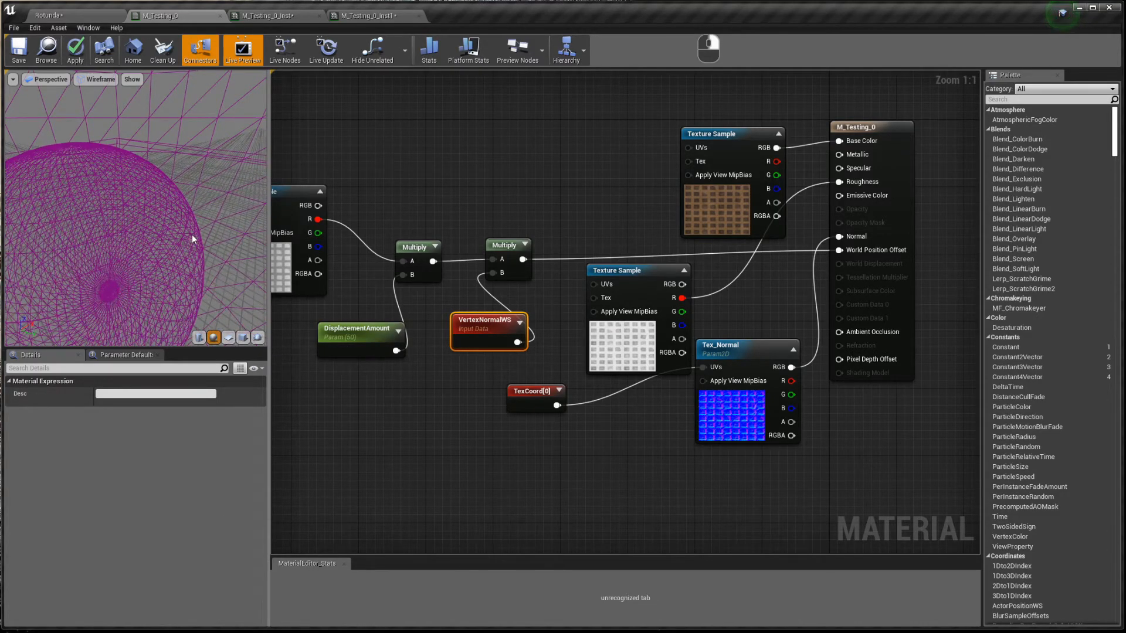
drag(192, 234, 34, 184)
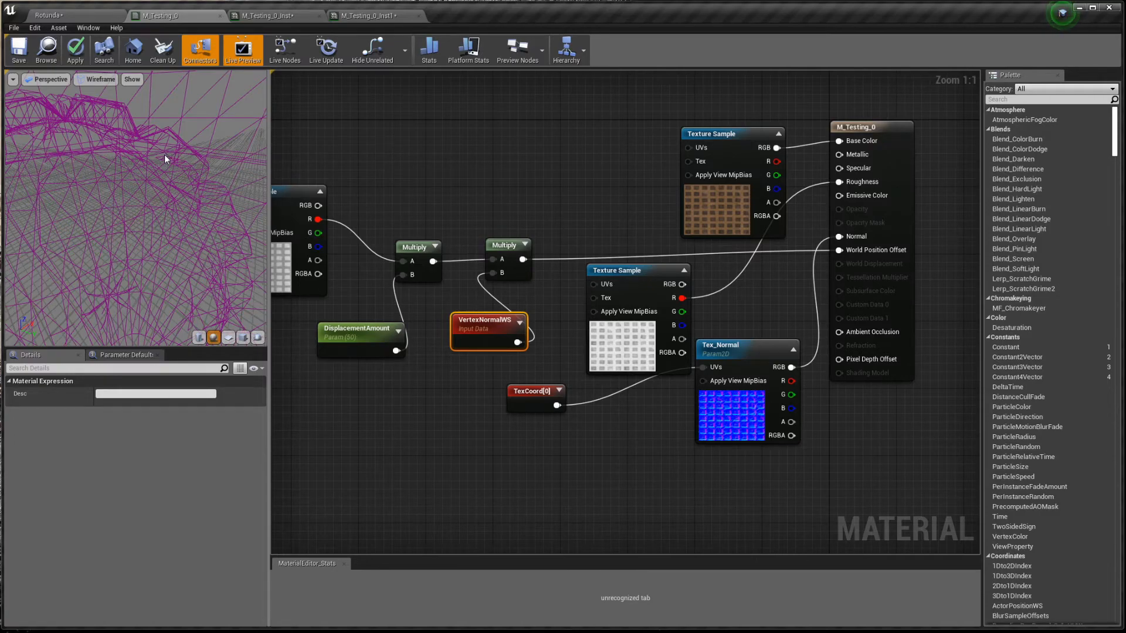
click(243, 338)
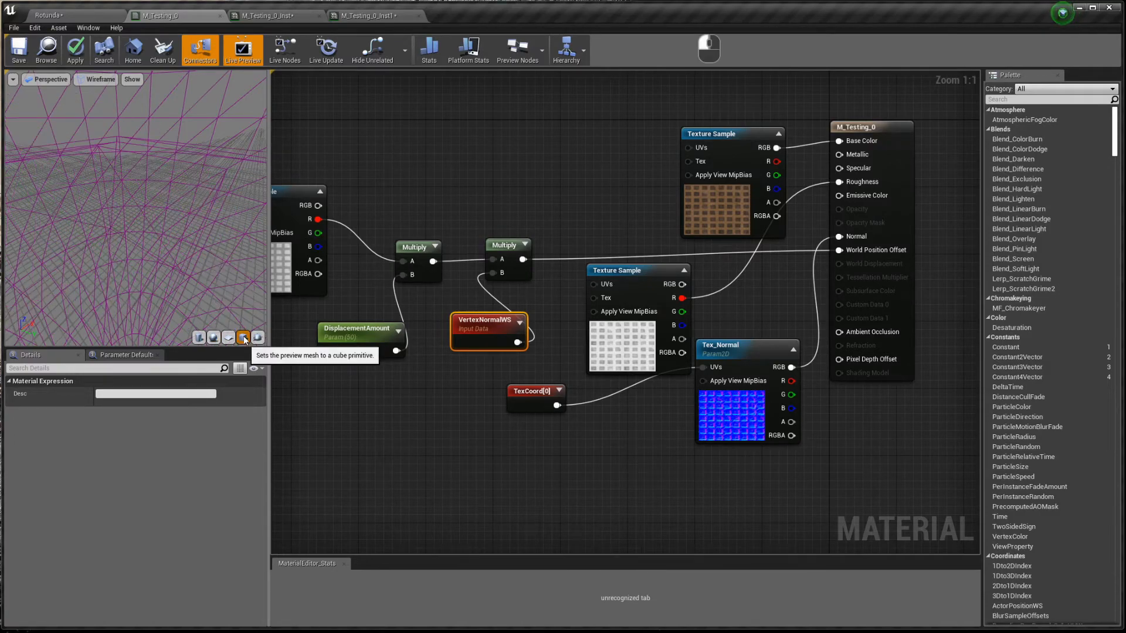
key(alt+4)
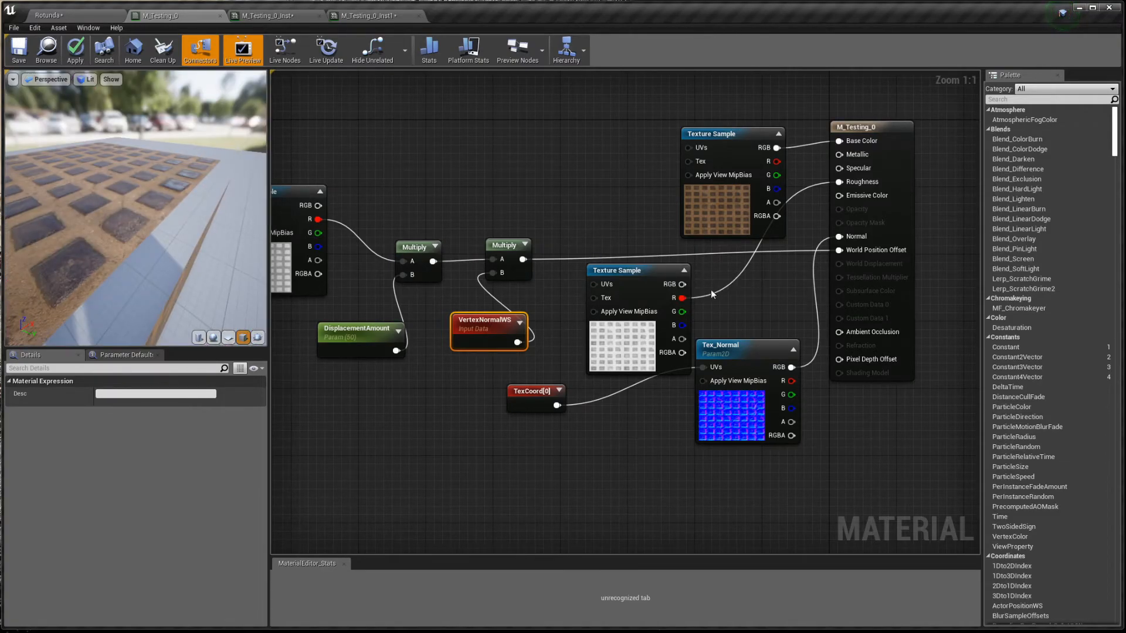
- Set the material's D3D11 Tessellation Mode to Flat
click(478, 435)
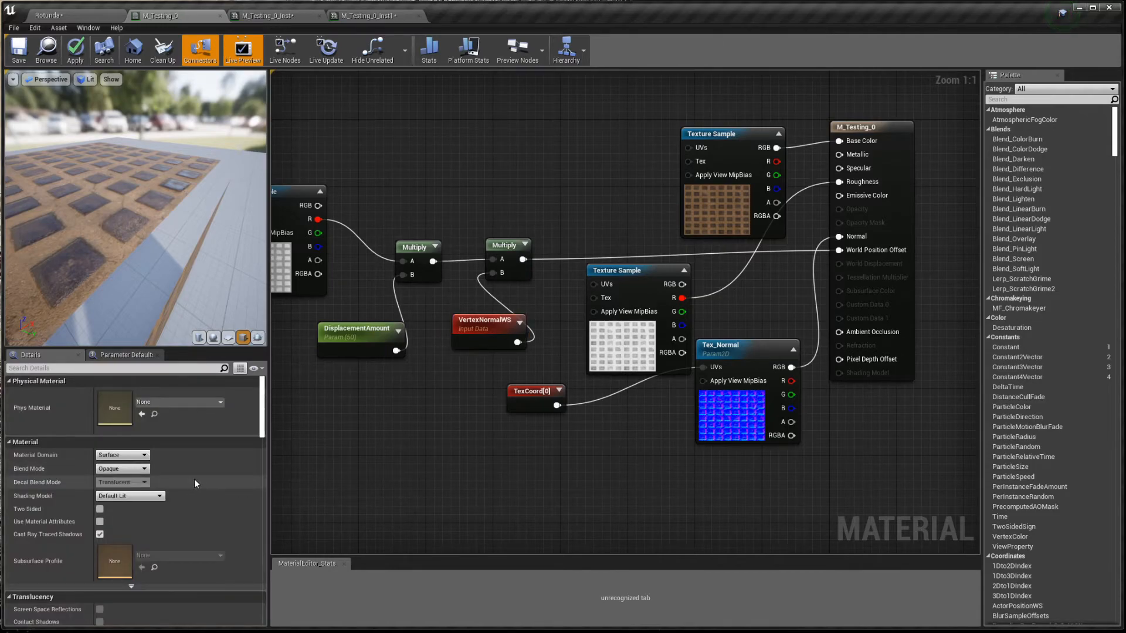
scroll(197, 480, down, 10)
scroll(186, 478, down, 10)
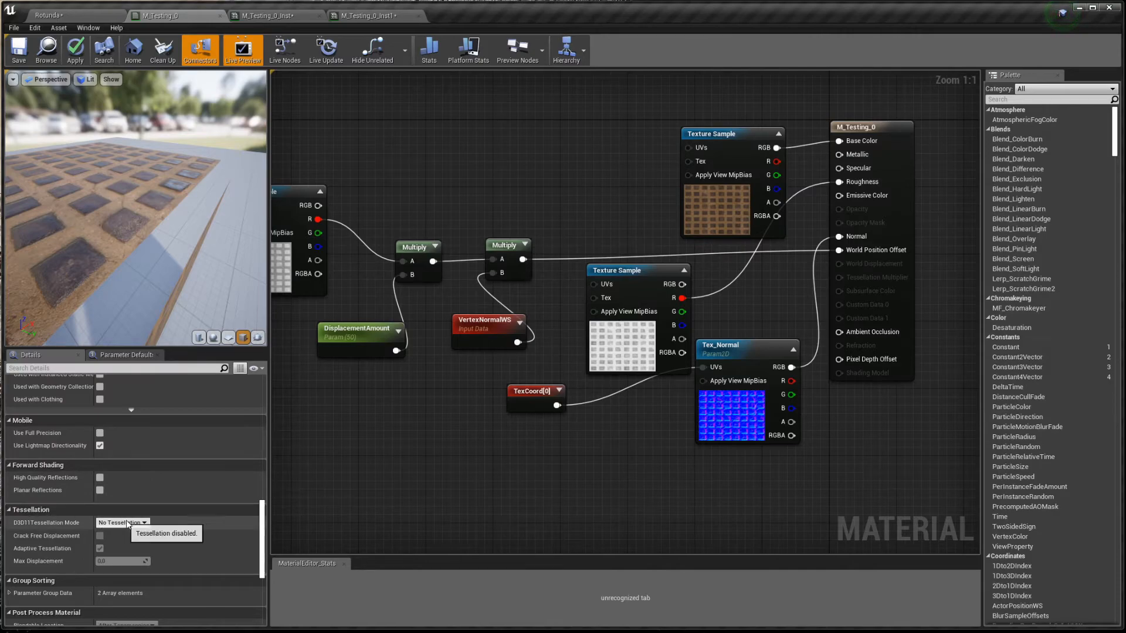
click(129, 526)
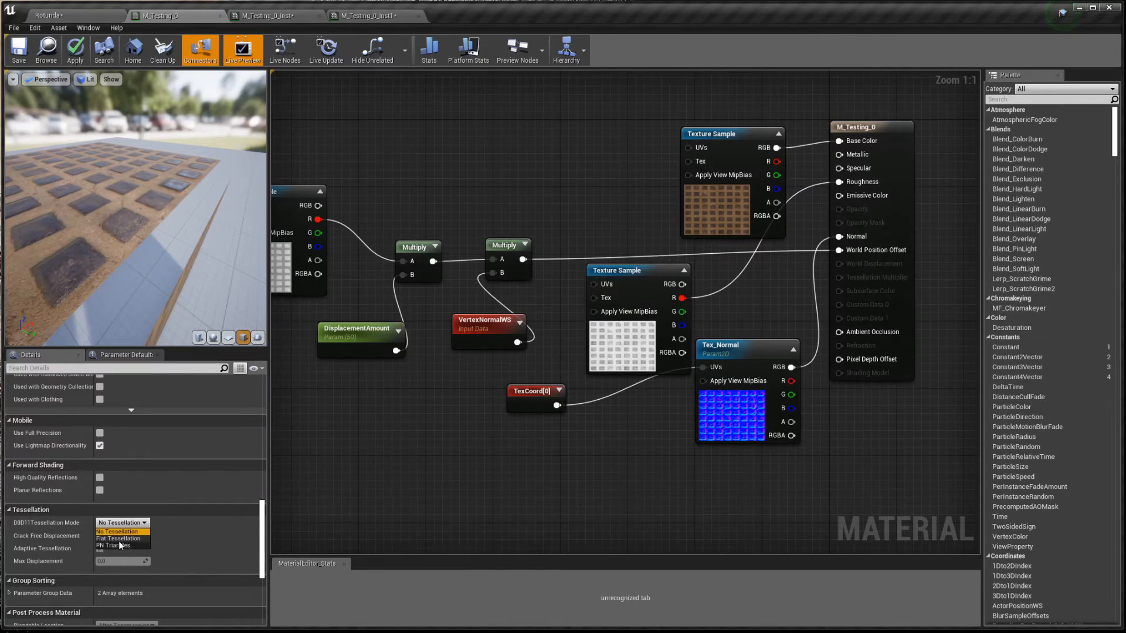
click(125, 539)
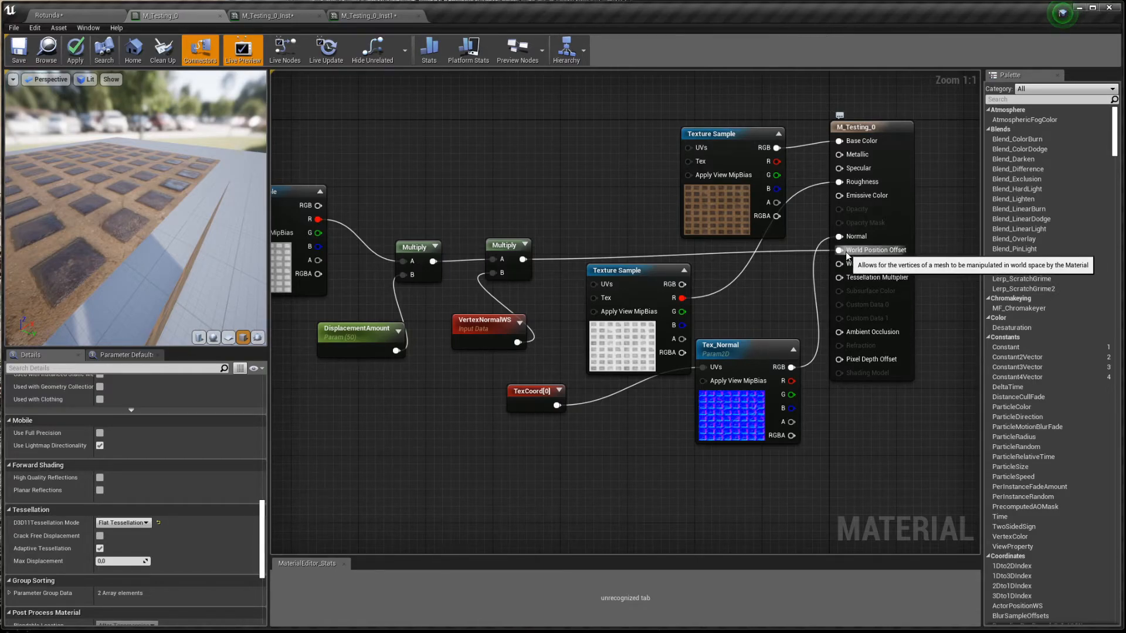
- Move the height offset wire to World Displacement and enable Crack Free Displacement
ctrl+drag(847, 257, 851, 269)
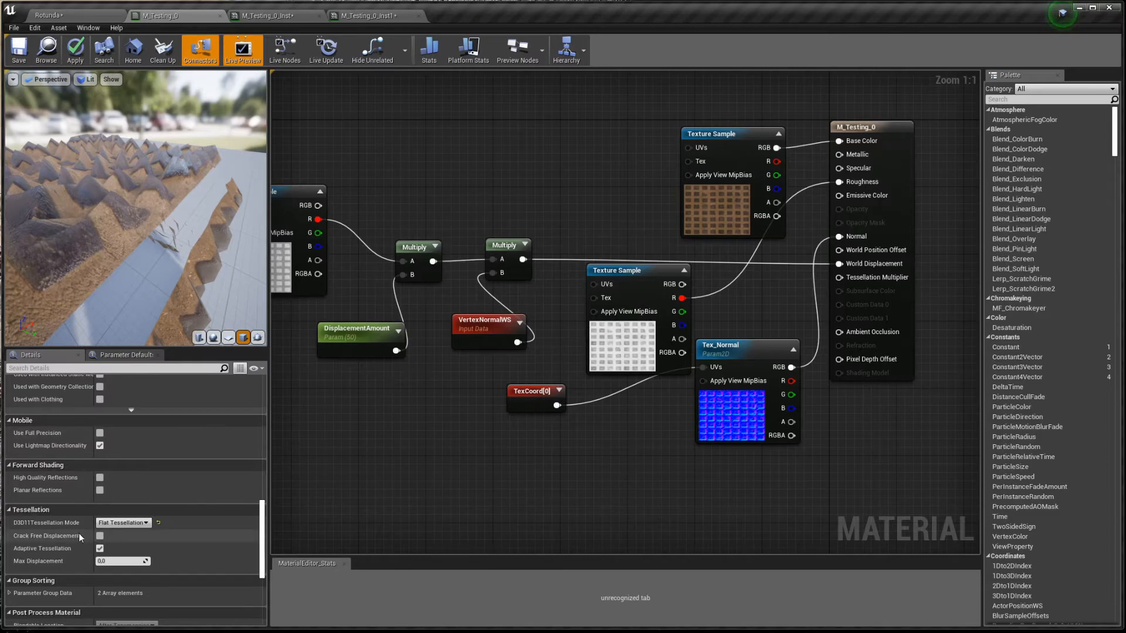
click(99, 538)
alt+drag(219, 277, 188, 261)
alt+right_drag(219, 278, 159, 278)
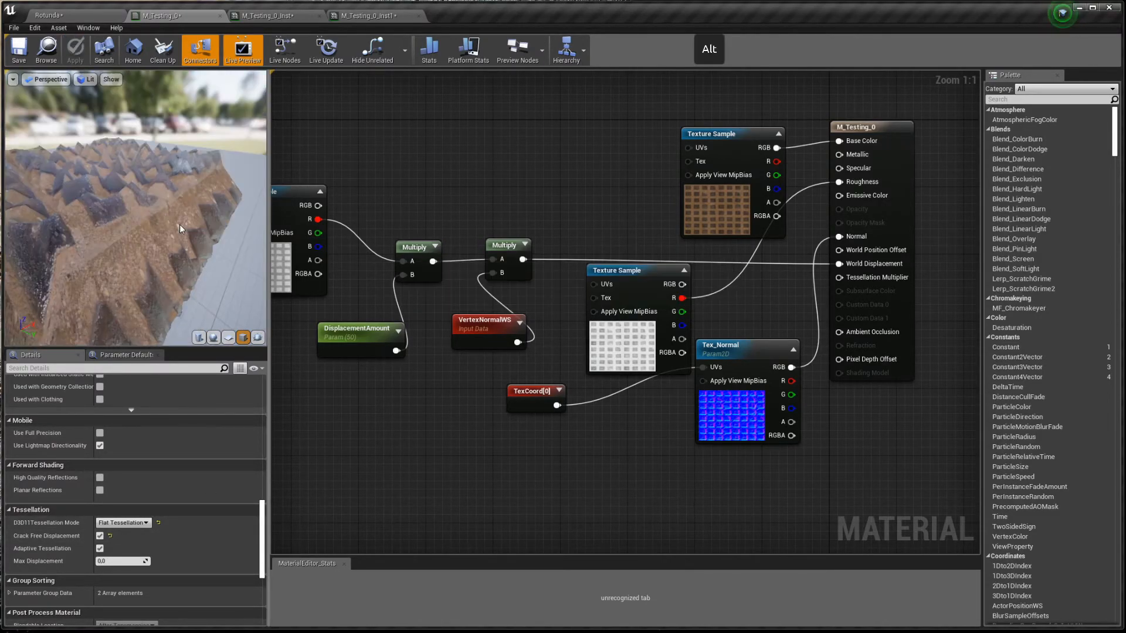
- Check the tessellated displacement in wireframe on the sphere and cube, ending in lit view
key(alt+2)
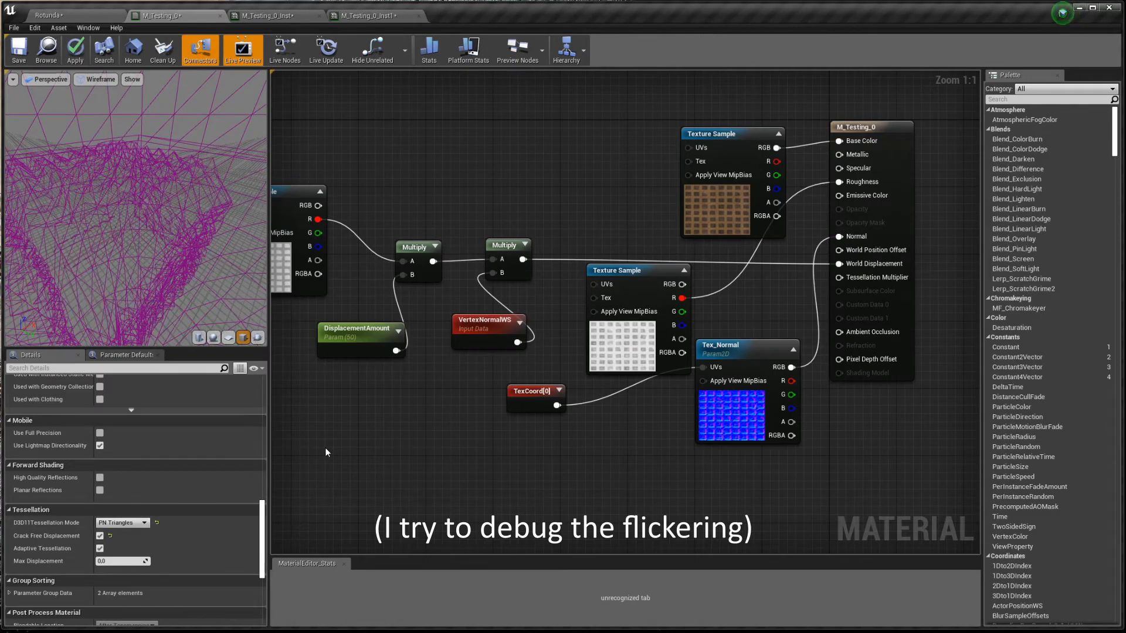
click(214, 337)
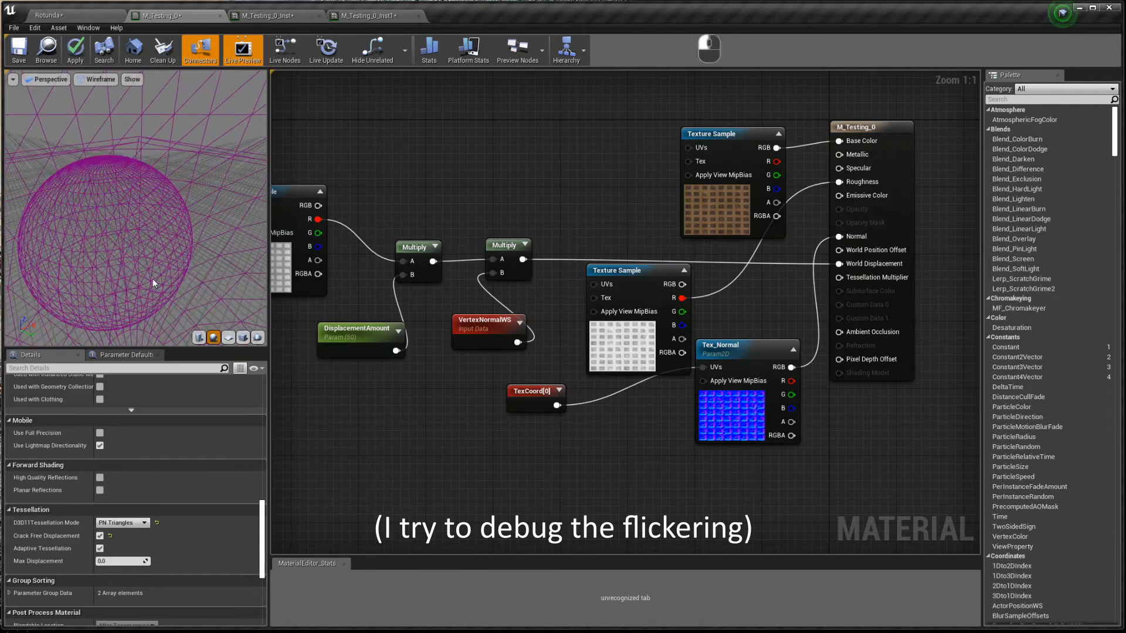
alt+right_drag(175, 241, 190, 240)
click(243, 338)
key(alt+4)
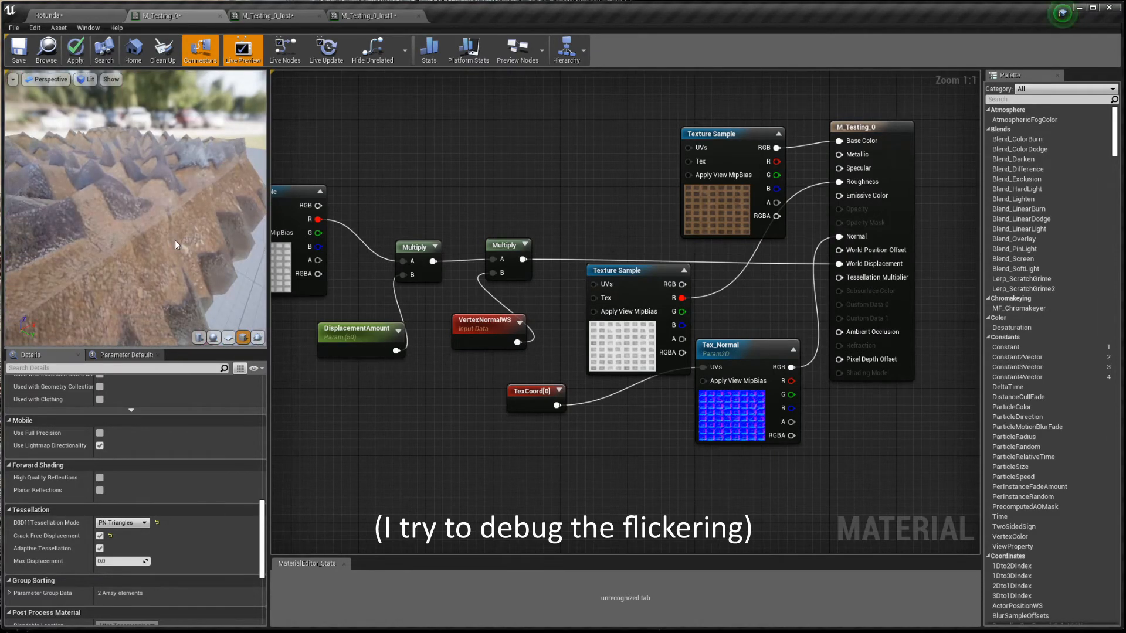
key(alt+2)
key(alt+4)
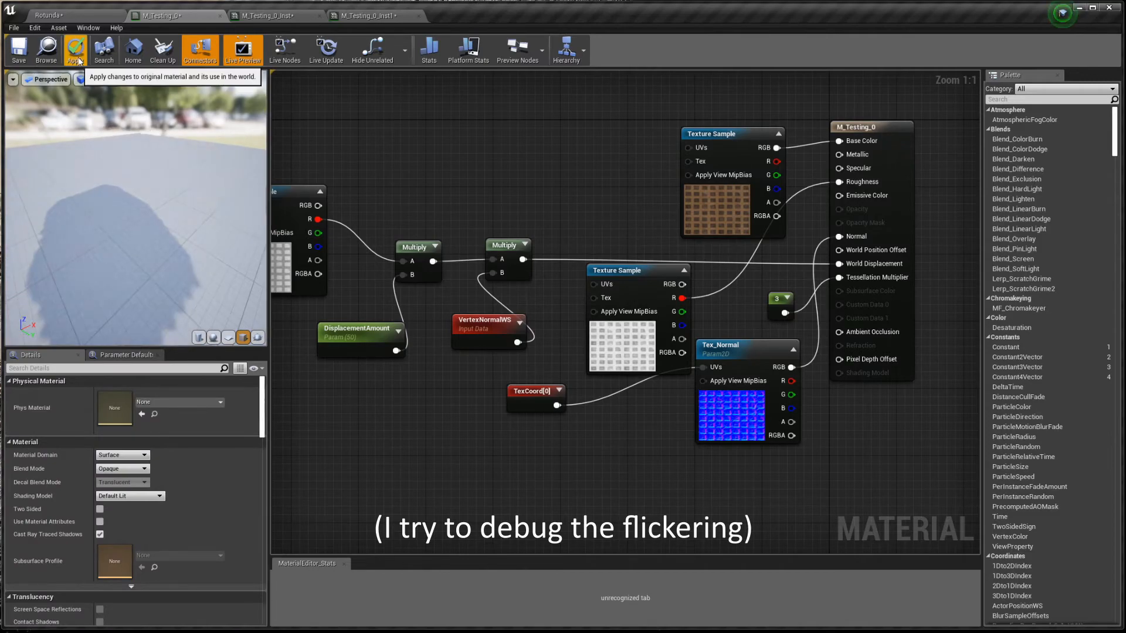
- Apply the material changes and delete the Constant 3 multiplier node
click(131, 526)
click(764, 300)
key(Delete)
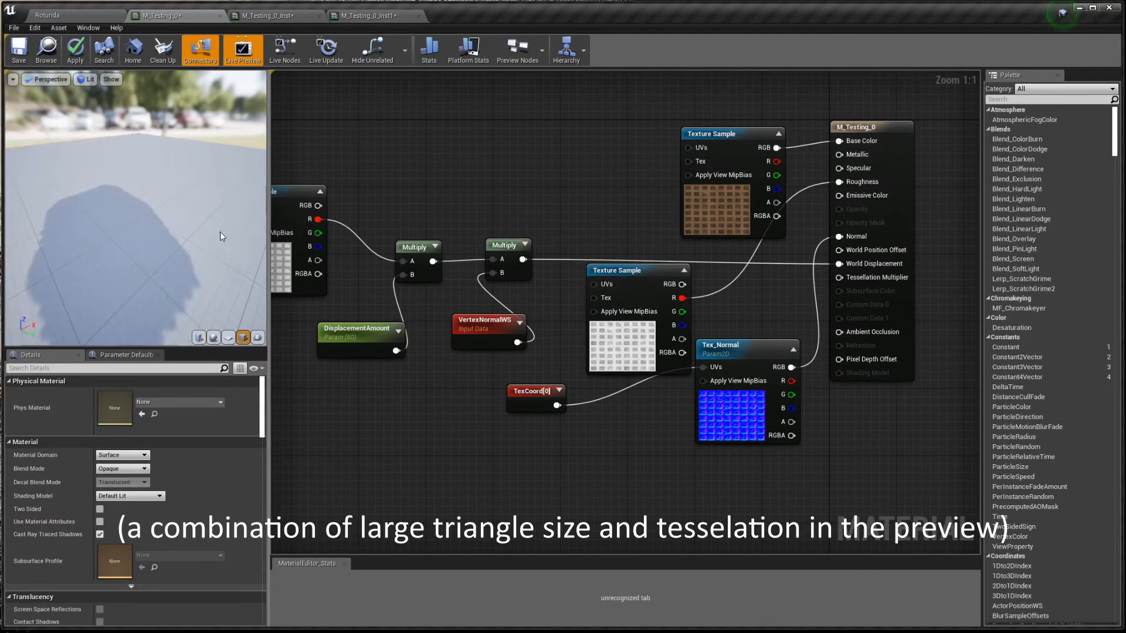
- Inspect the preview sphere's tessellation in wireframe, zoomed out
click(214, 337)
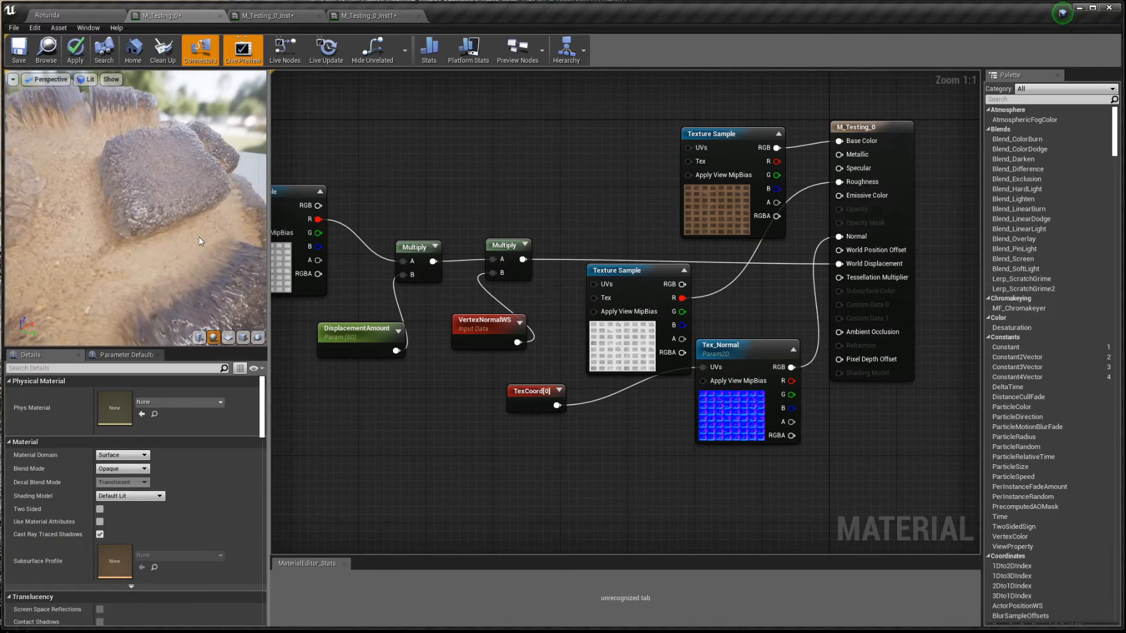
key(alt)
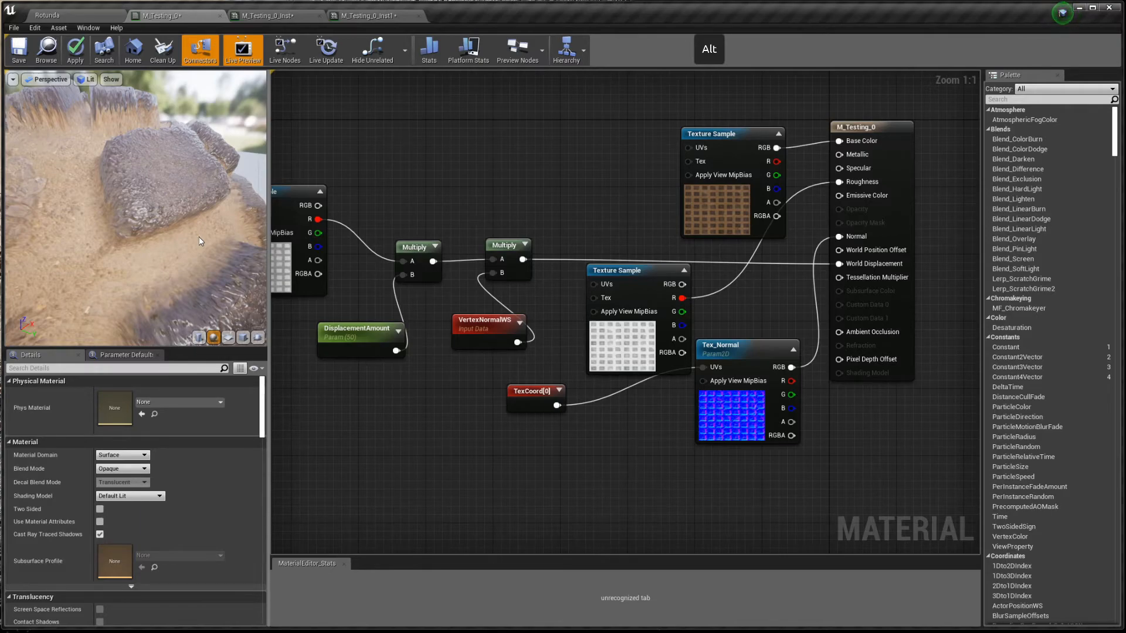
key(alt+2)
mouse_move(194, 237)
right_down()
mouse_move(193, 314)
mouse_move(195, 242)
right_up()
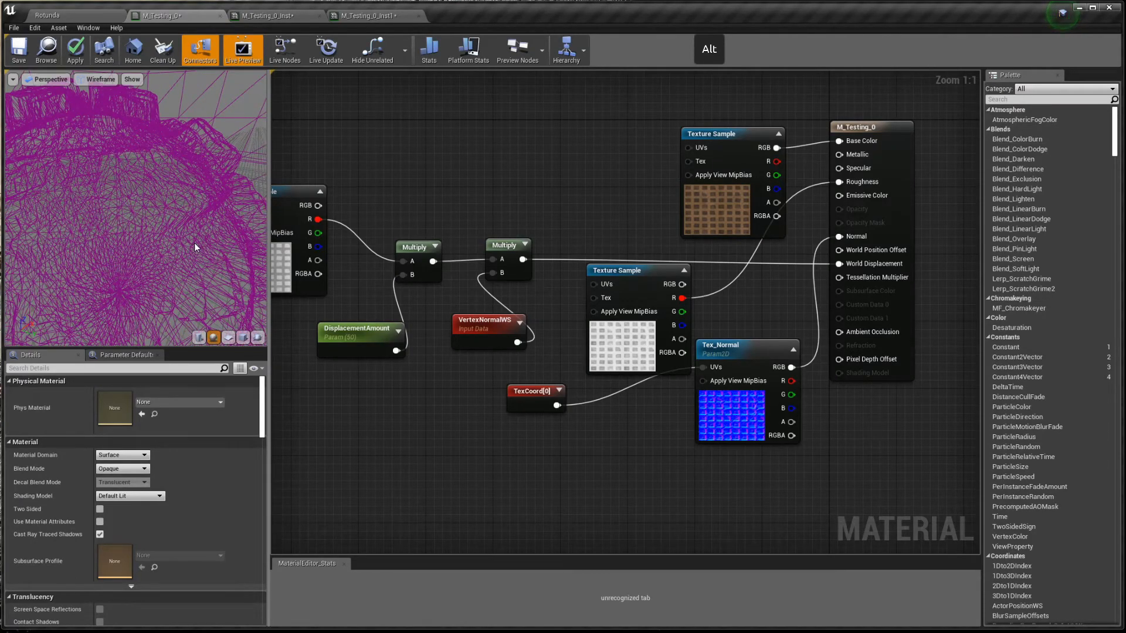
- Set the DisplacementAmount parameter's default value to 15
key(alt+4)
drag(194, 243, 294, 326)
click(340, 339)
click(121, 426)
text(15)
key(Return)
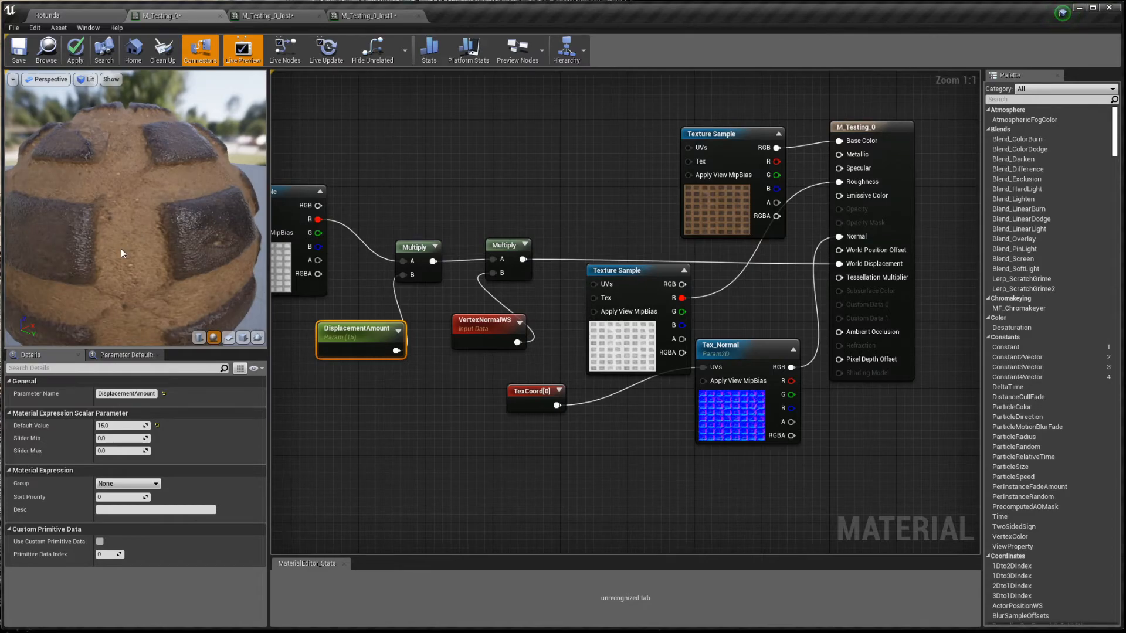
- Move TexCoord[0] left and wire it into the height texture's UVs
right_drag(322, 415, 504, 418)
scroll(528, 403, down, 1)
drag(699, 403, 737, 295)
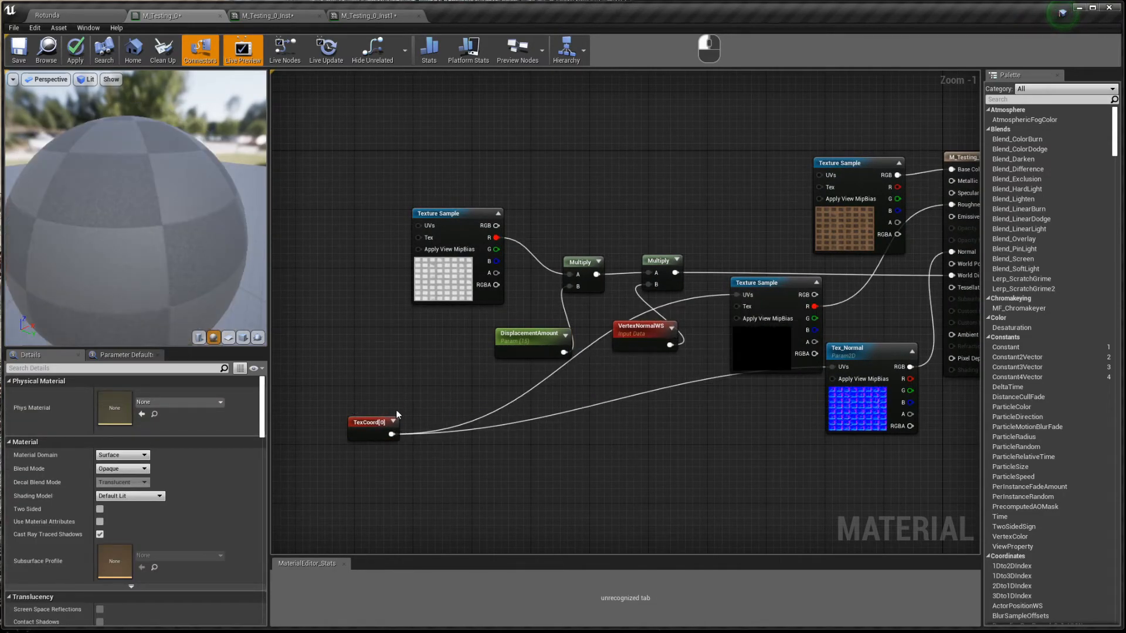
drag(392, 434, 419, 226)
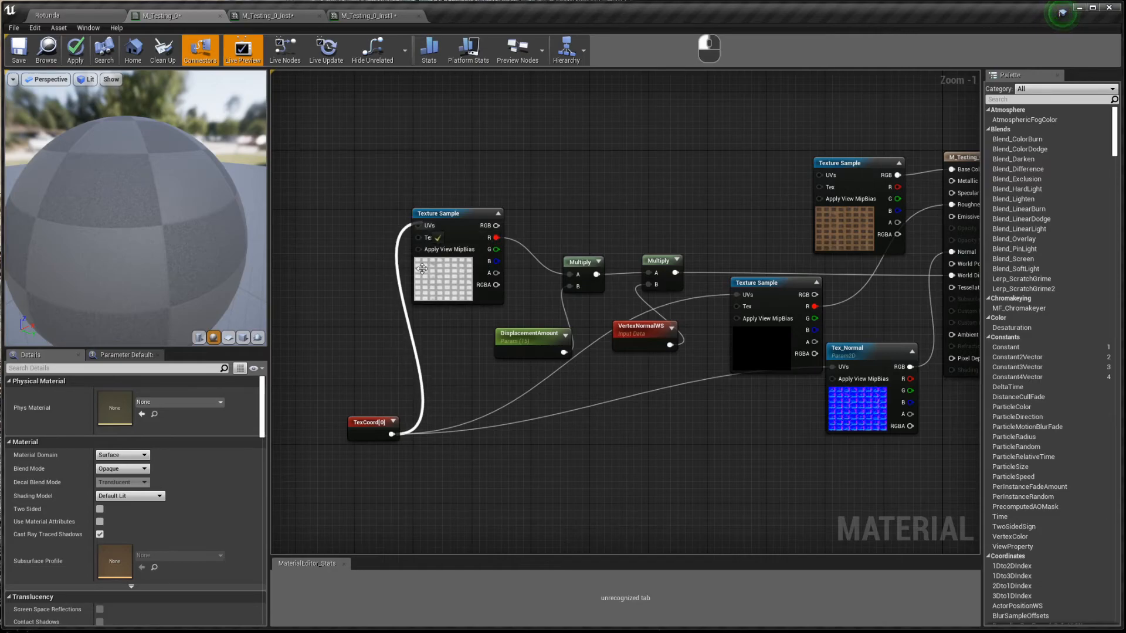
- Wire TexCoord[0] to the base colour UVs, then insert a Multiply node between TexCoord and all texture UVs
drag(392, 435, 820, 176)
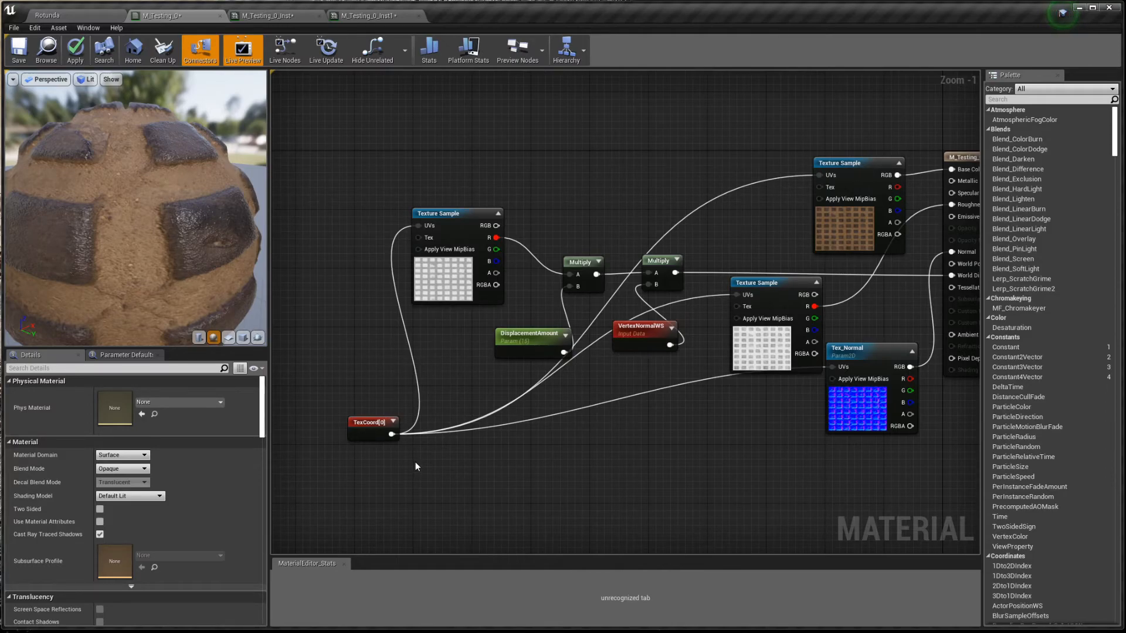
click(415, 466)
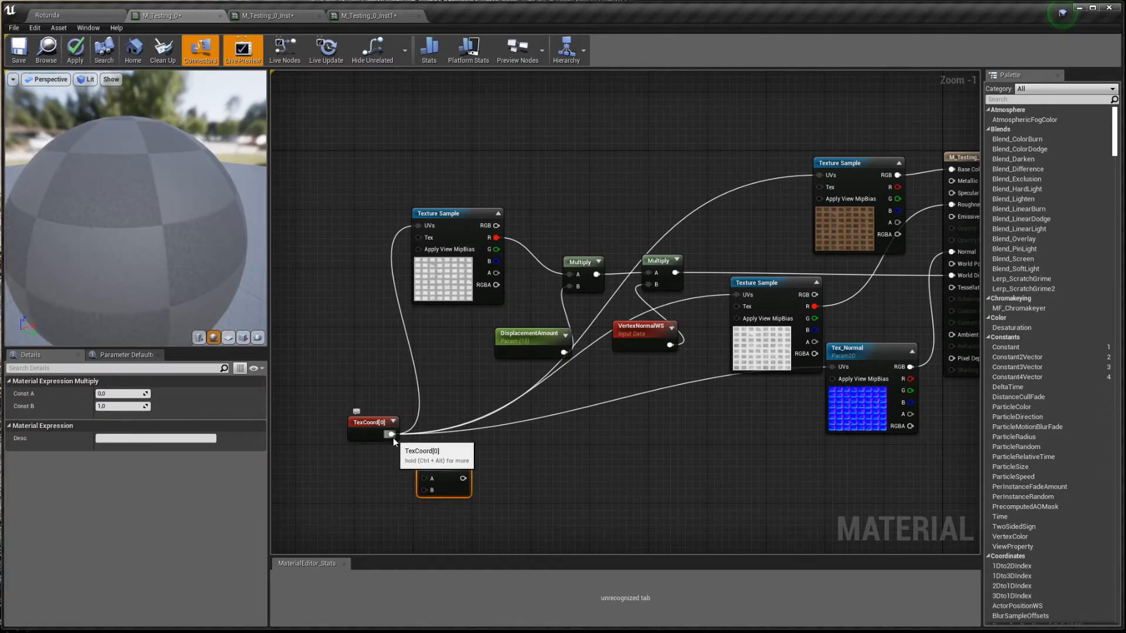
ctrl+drag(391, 435, 427, 480)
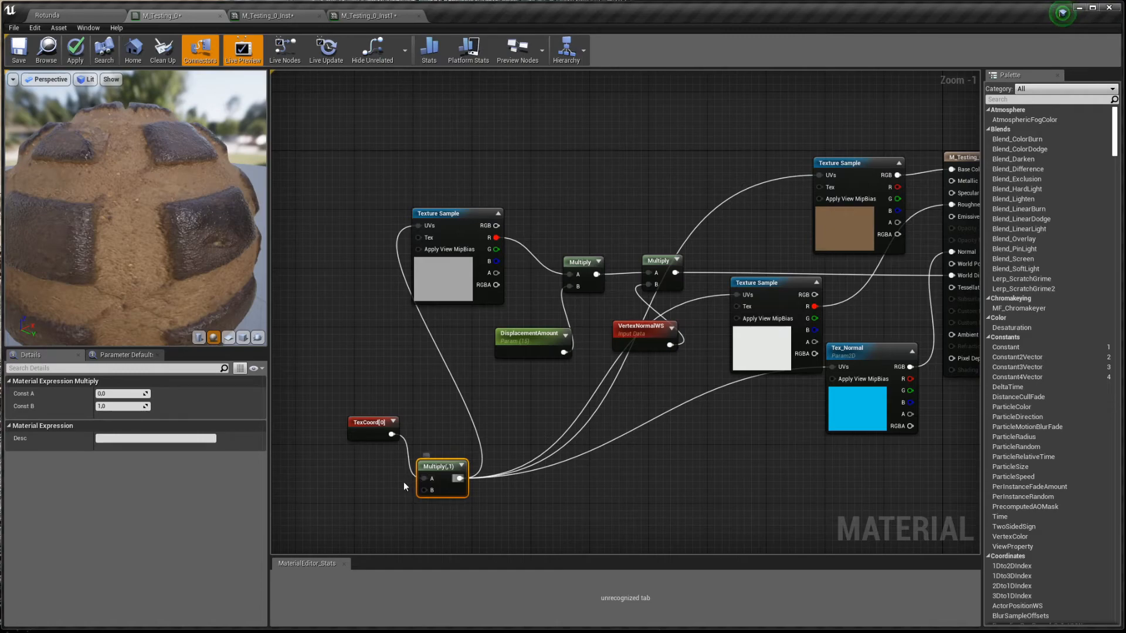
- Place two scalar parameters near the Multiply node and name one U_Tiling
key(s)
click(315, 461)
text(ss)
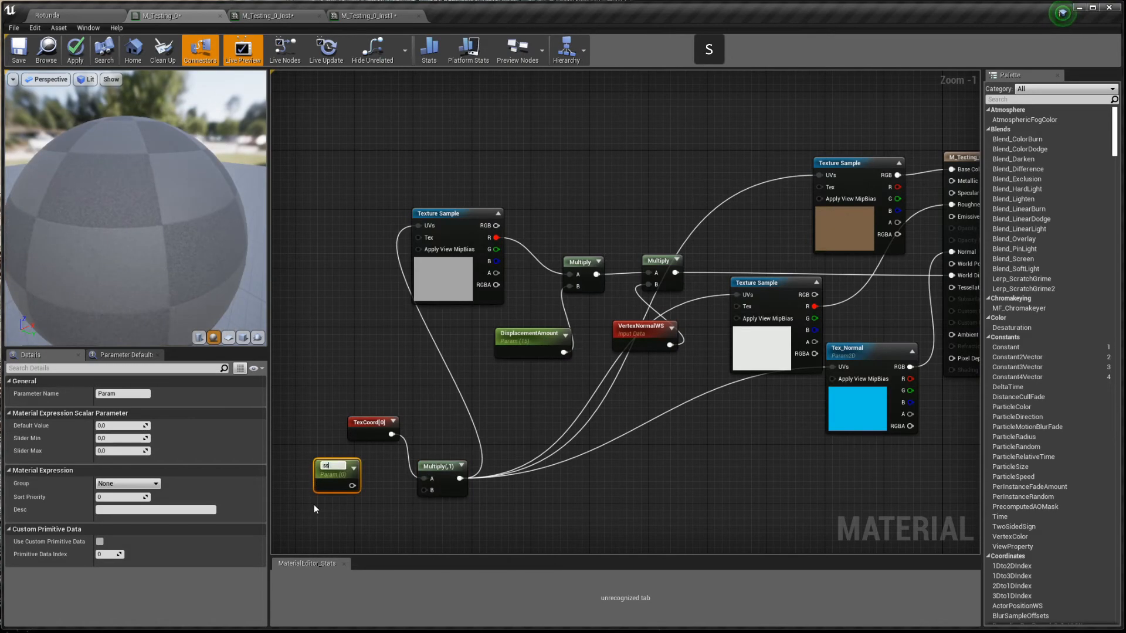
text(s)
click(314, 514)
key(s)
click(315, 514)
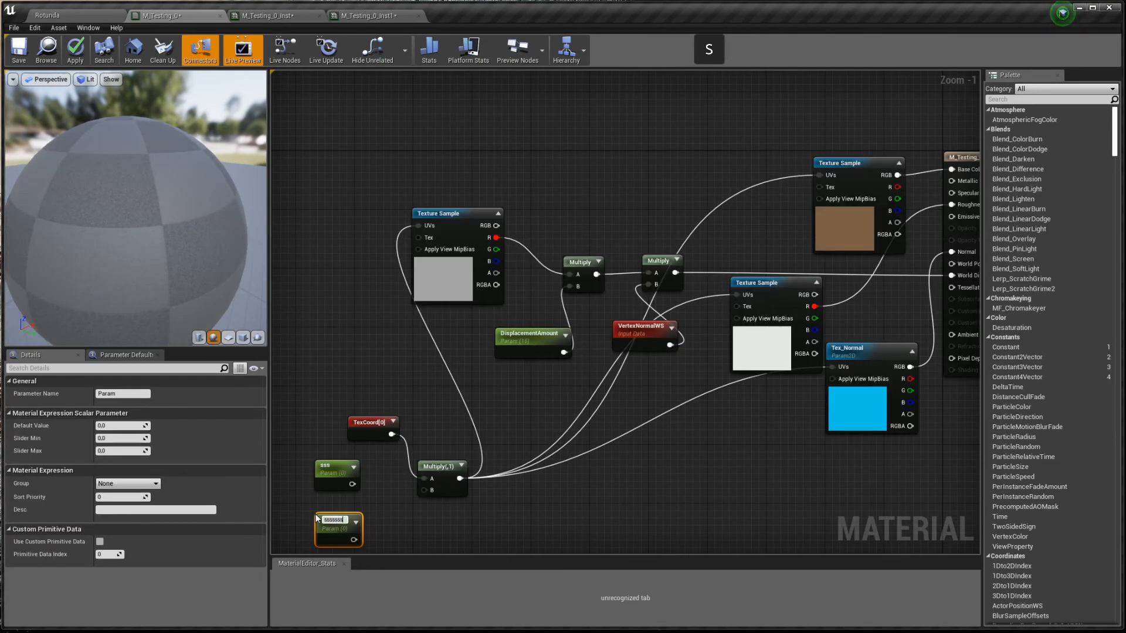
text(sssssssssssUv)
key(ctrl+a)
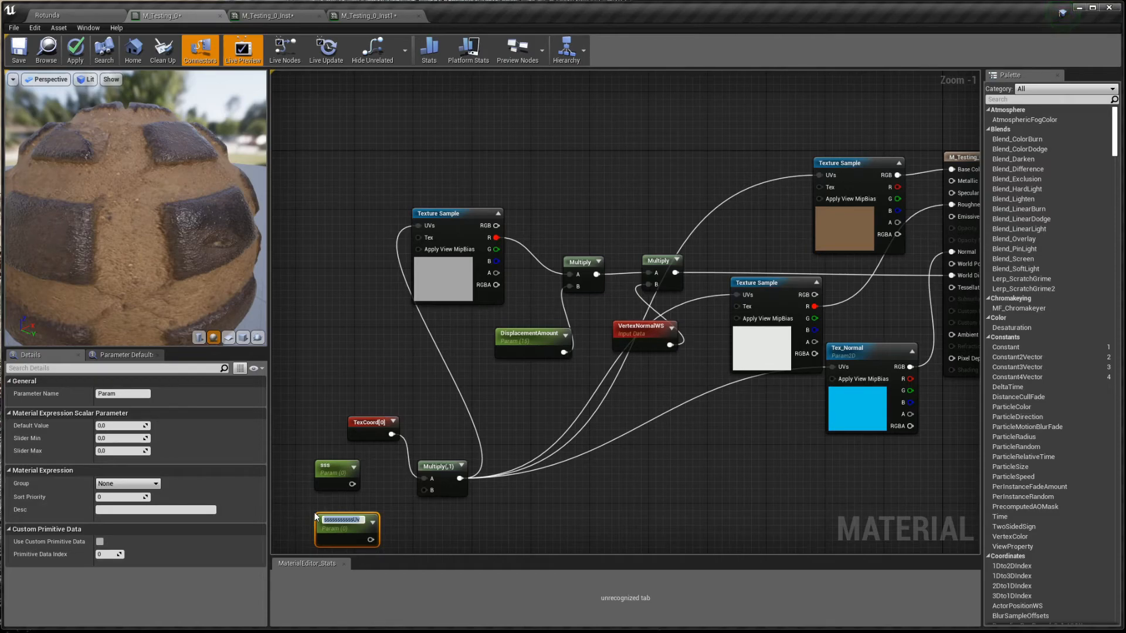
text(U)
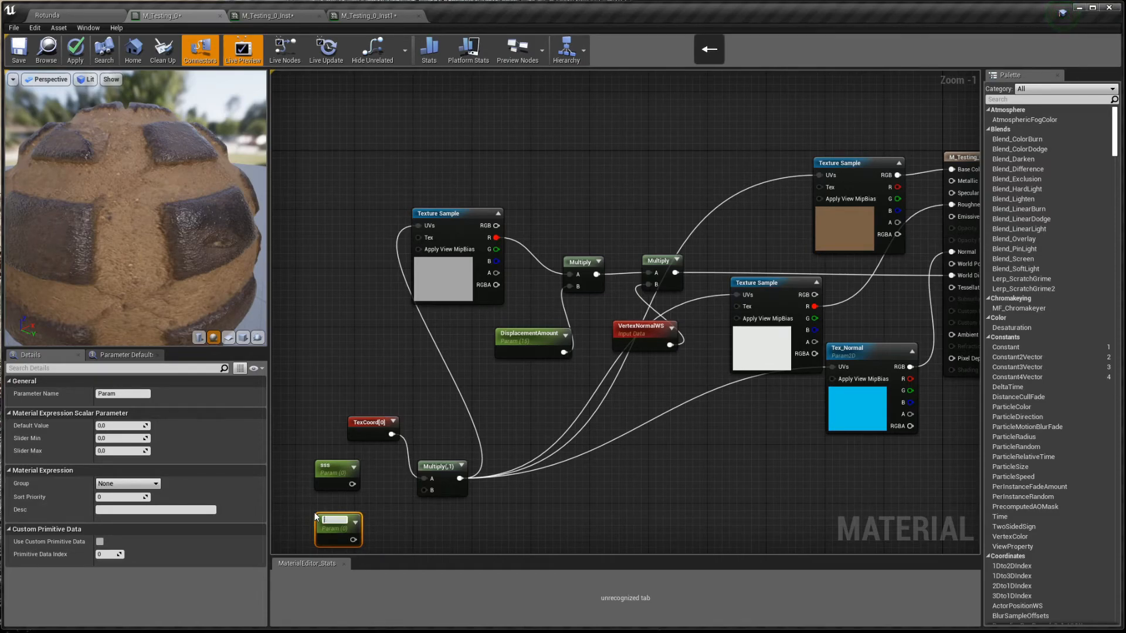
text(_Tiling)
click(337, 501)
- Rename the other scalar parameter to V_Tiling in Details
click(332, 467)
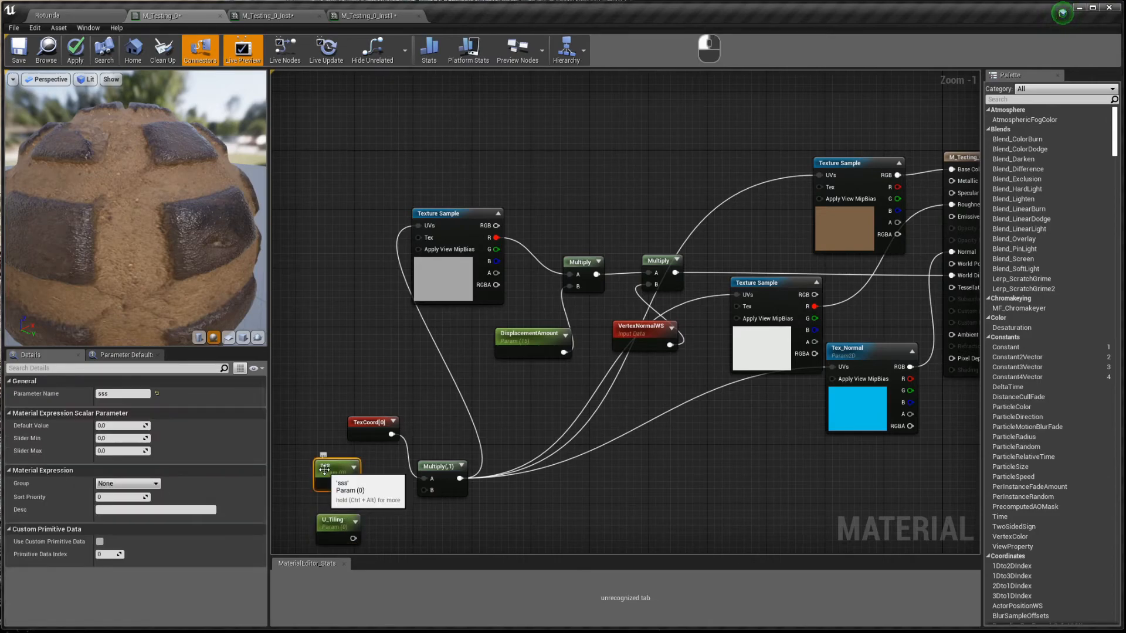
click(120, 394)
text(U_Tiling)
key(Left)
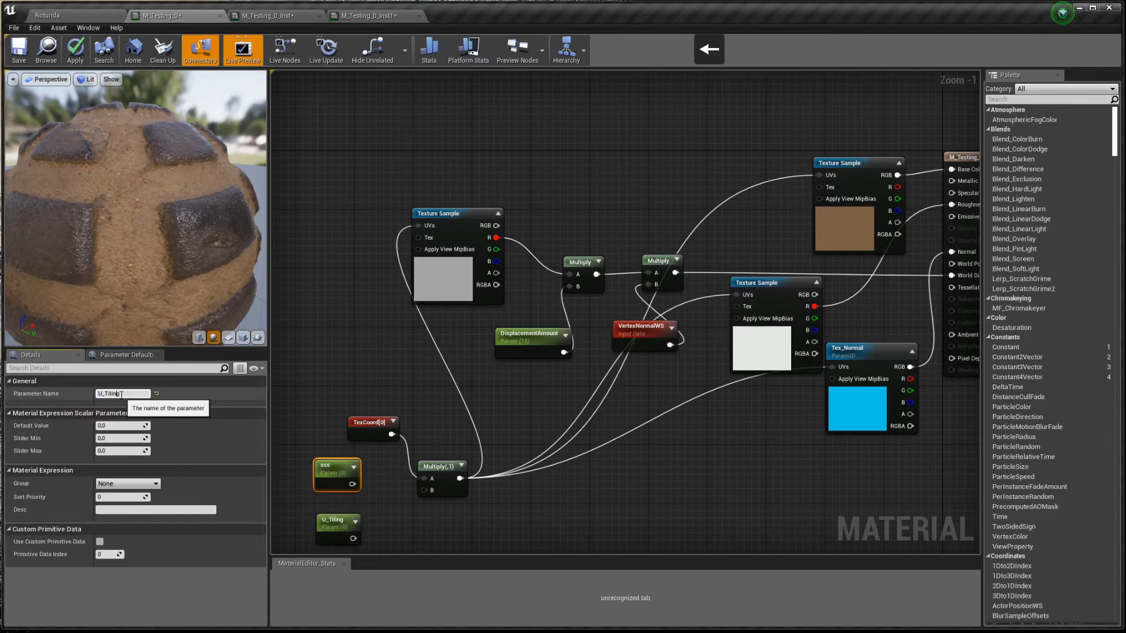
key(BackSpace)
text(V)
key(Return)
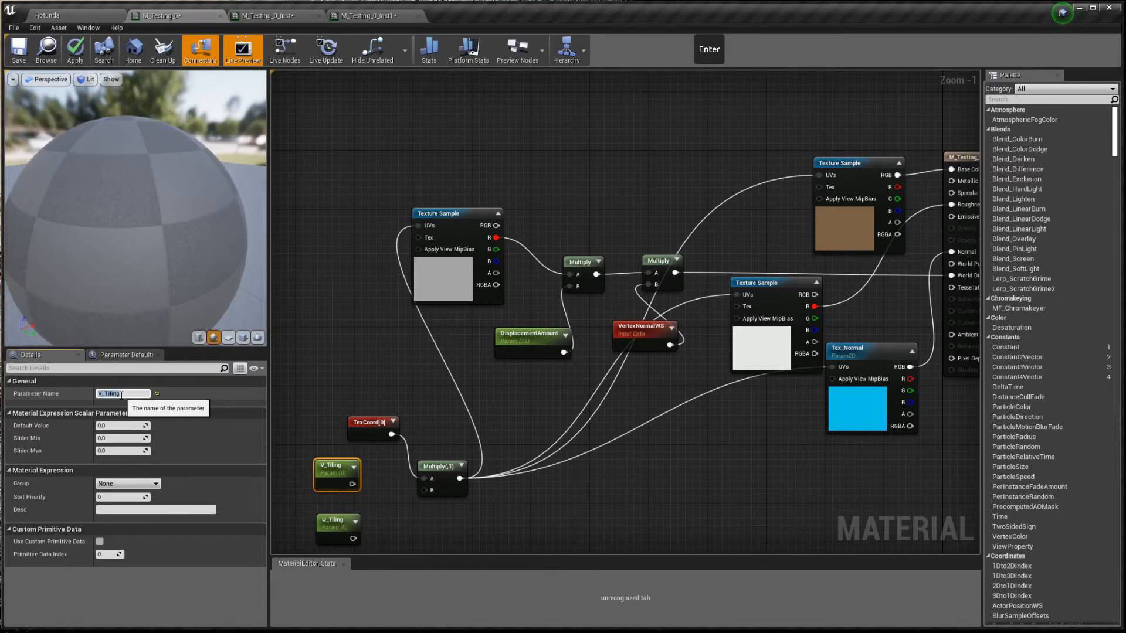
scroll(368, 520, down, 1)
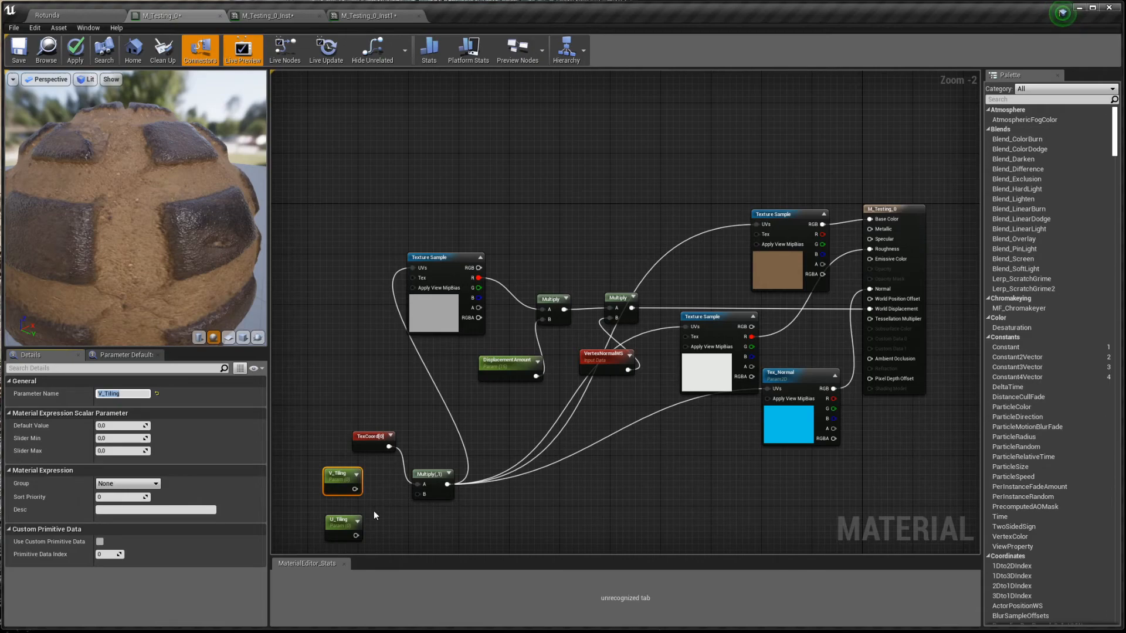
- Add an Append node from V_Tiling and plug U_Tiling into its B input
drag(354, 490, 380, 493)
text(append)
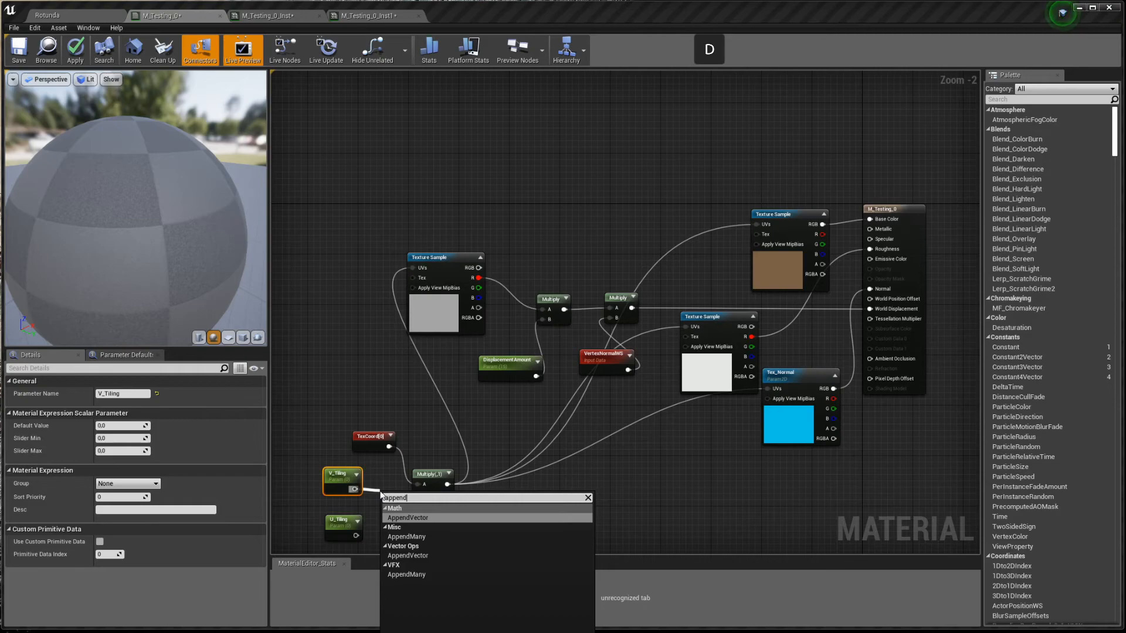
key(Return)
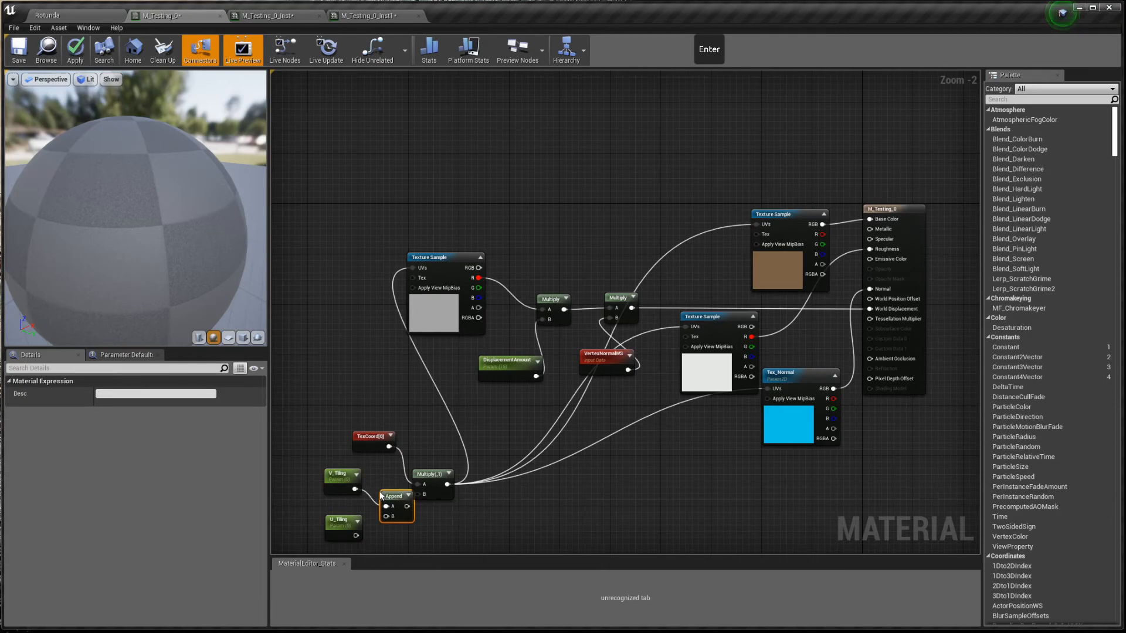
drag(354, 535, 459, 456)
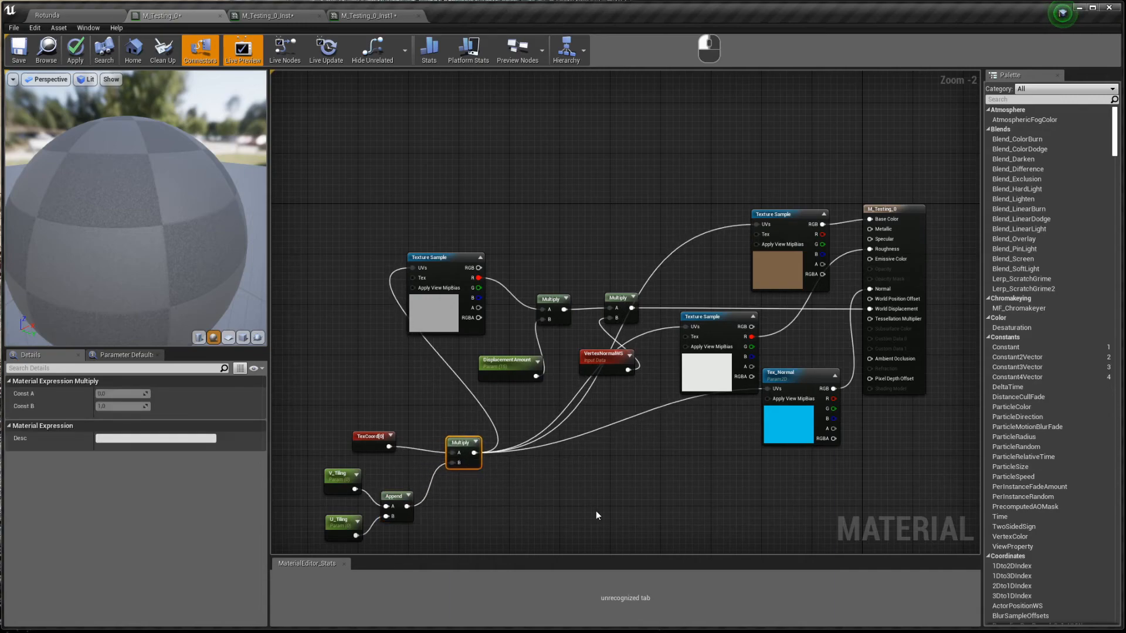
drag(591, 348, 523, 239)
click(628, 491)
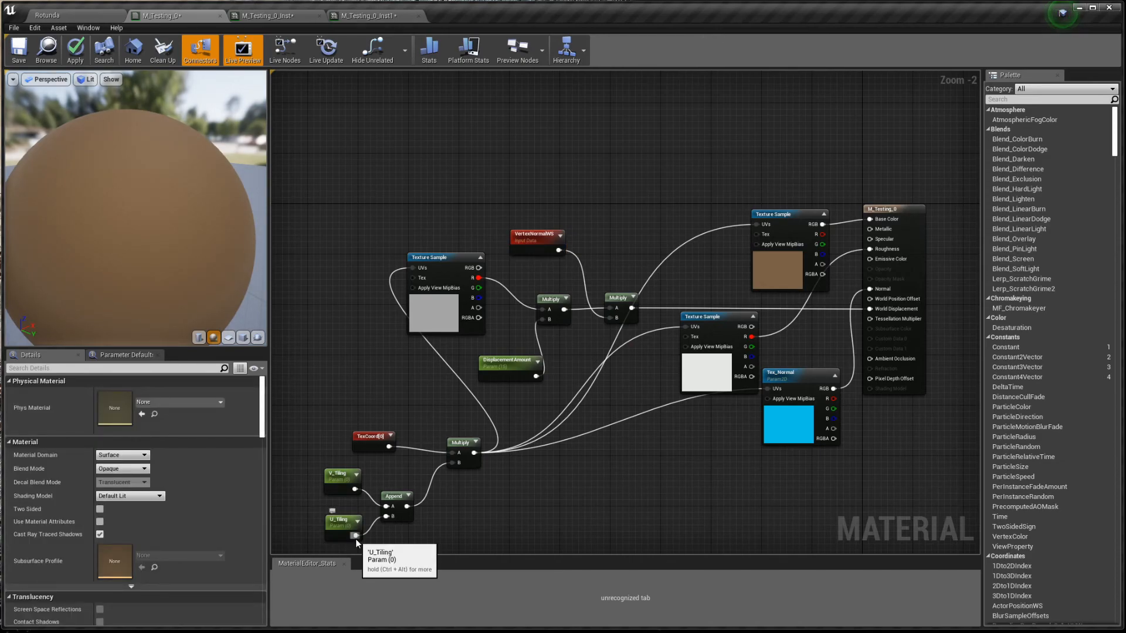
drag(354, 536, 391, 510)
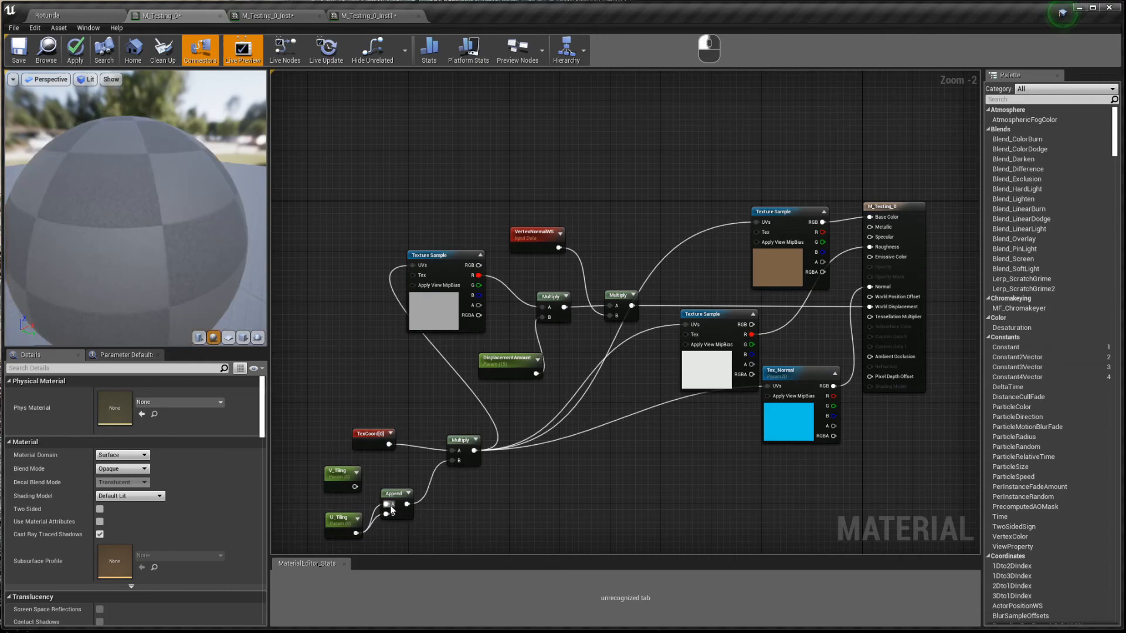
drag(381, 514, 385, 515)
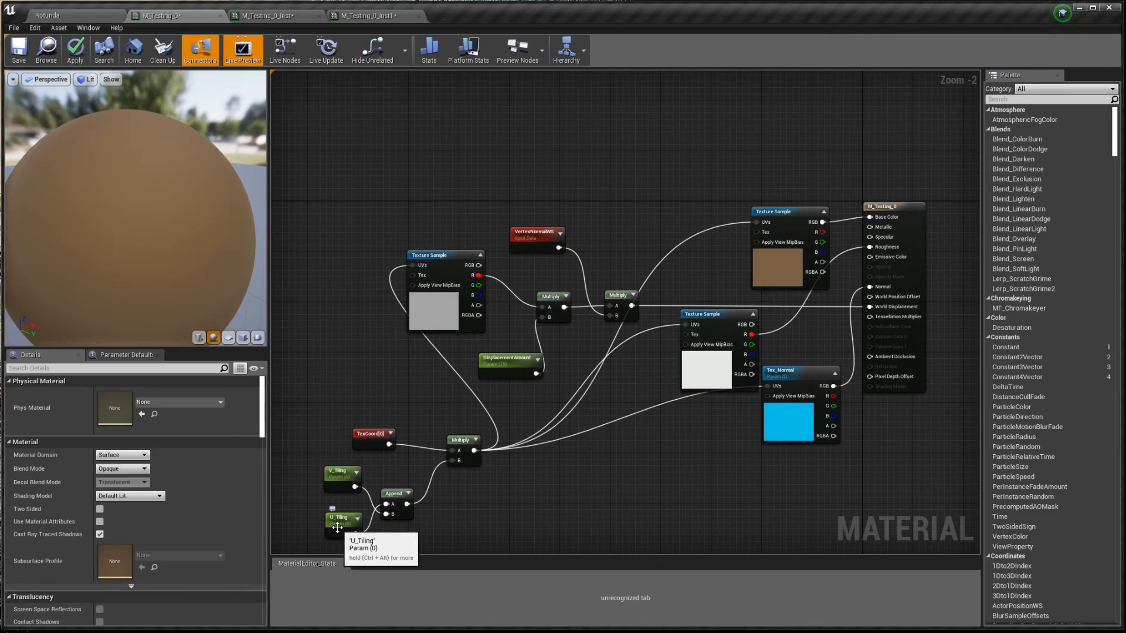
- Give U_Tiling a default of 1 and stack U_Tiling and V_Tiling beside the Append node
click(337, 526)
click(115, 425)
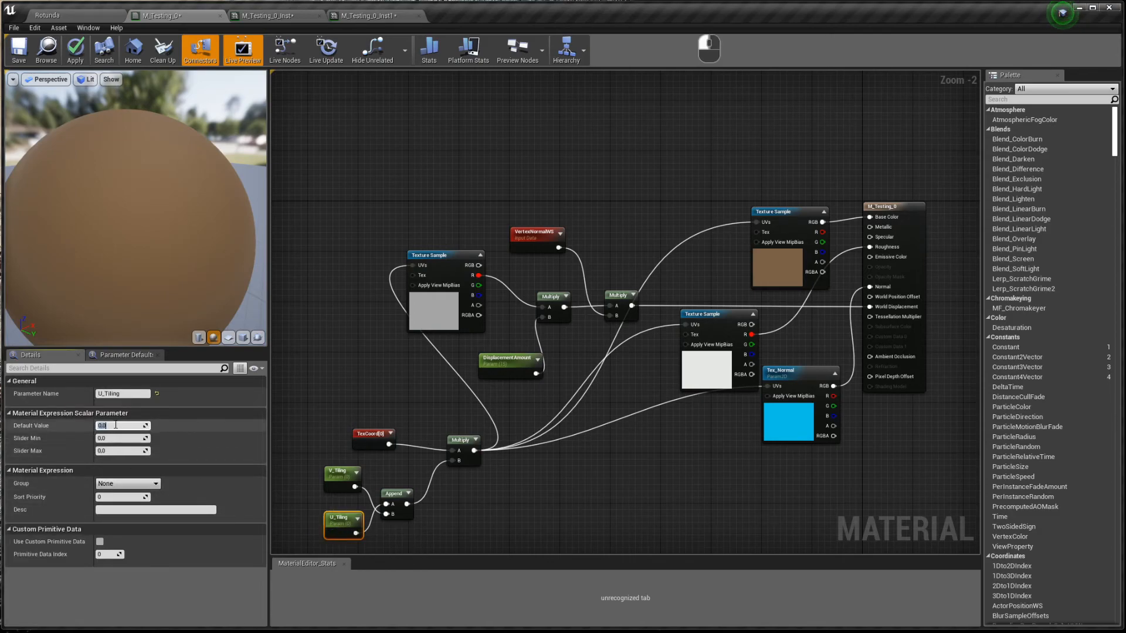
text(1)
key(Return)
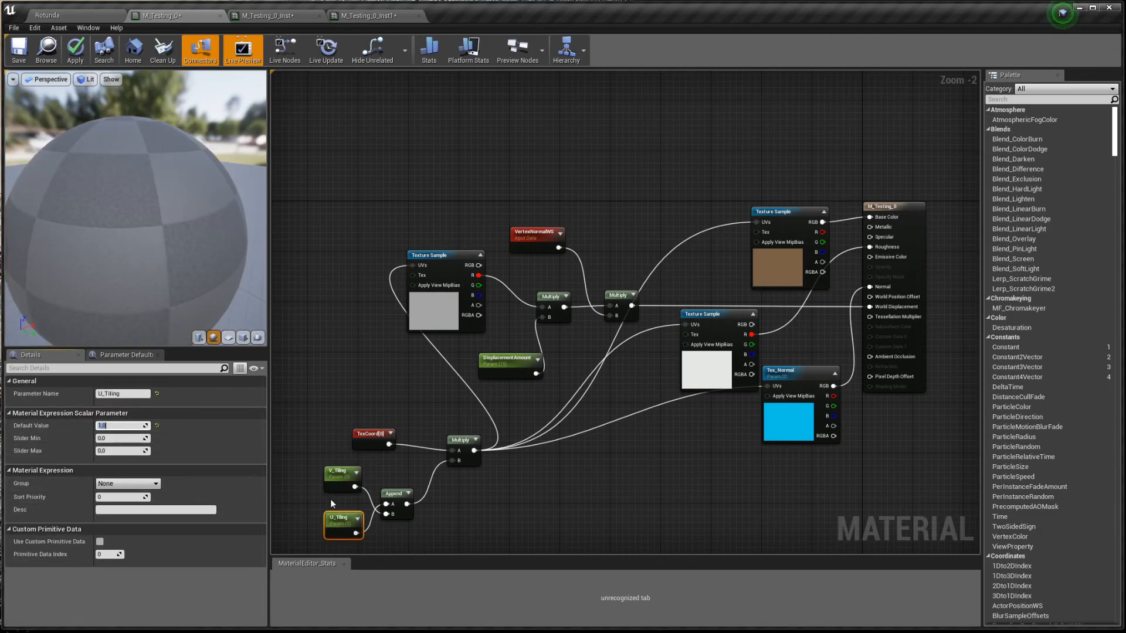
drag(330, 521, 318, 505)
click(343, 473)
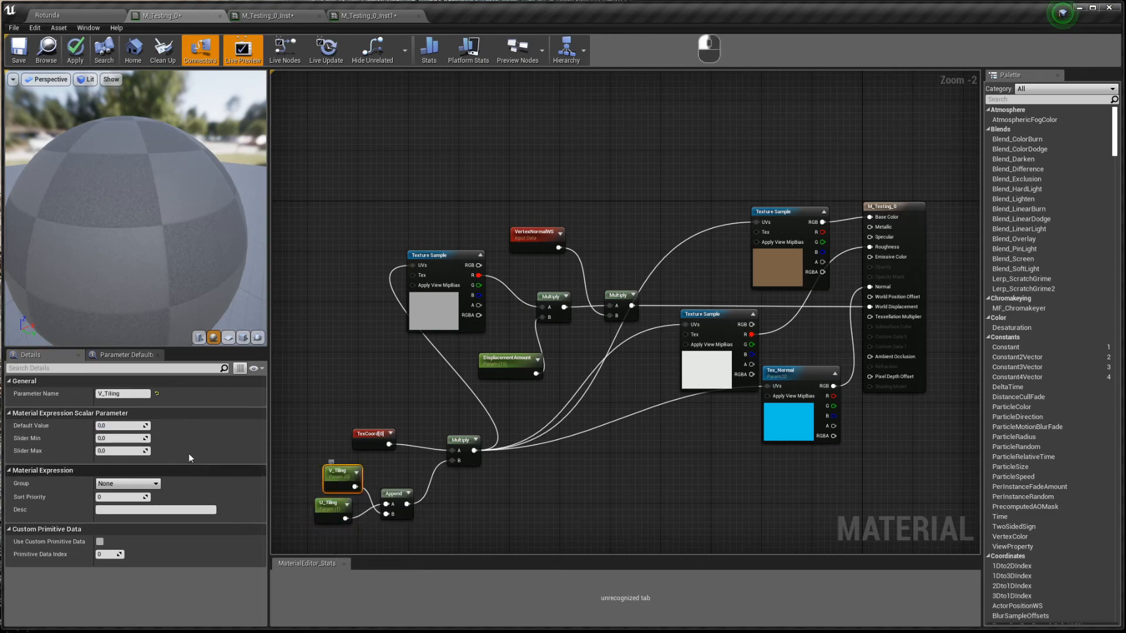
mouse_move(346, 479)
mouse_down()
mouse_move(335, 539)
mouse_move(325, 486)
mouse_up()
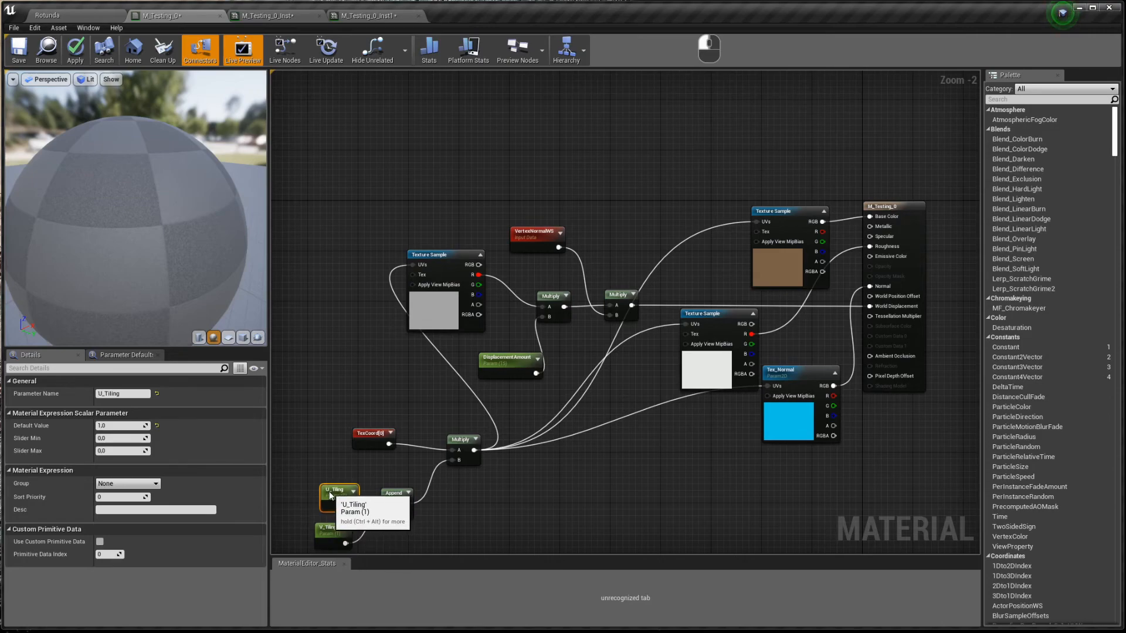
click(311, 460)
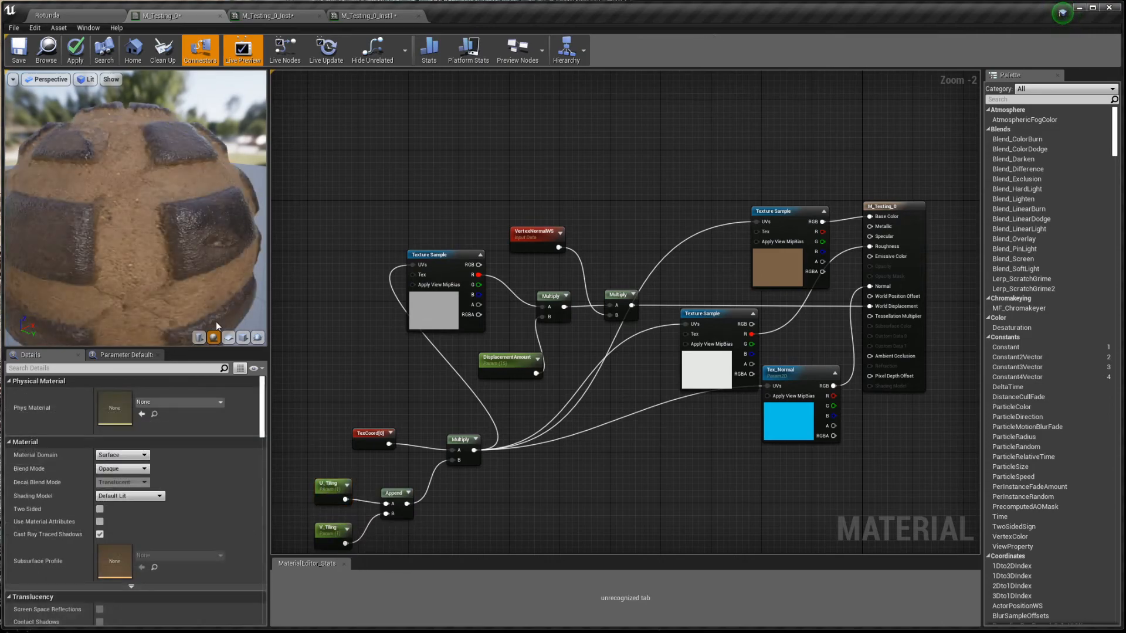
- Save the material and remove the Tex_Normal override in M_Testing_0_Inst
click(19, 53)
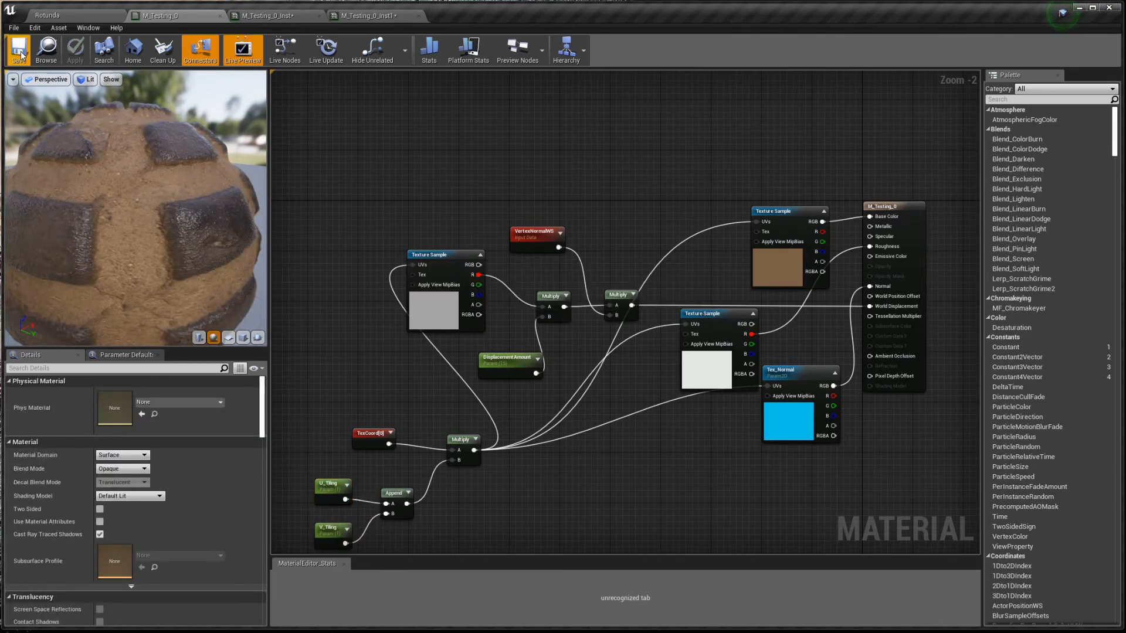
click(265, 15)
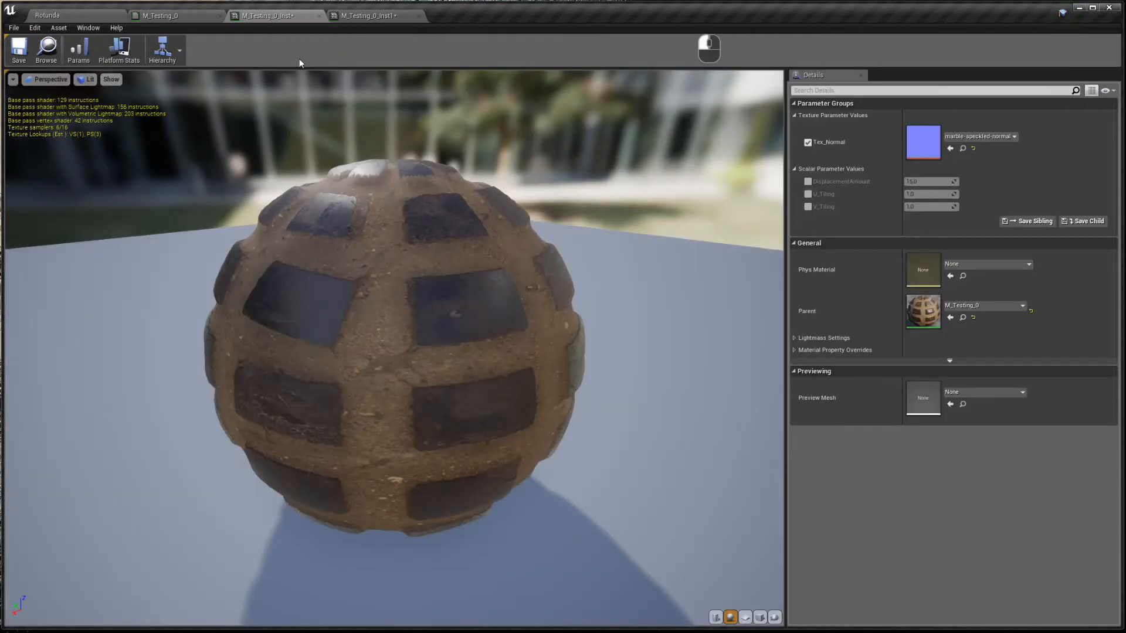
click(808, 143)
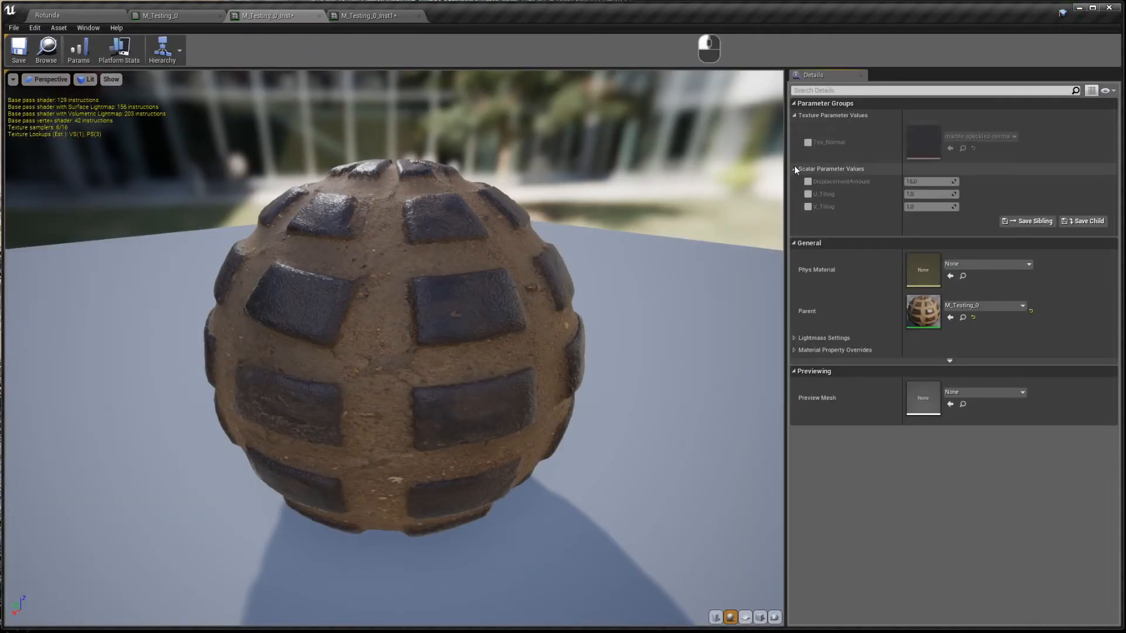
- Override U_Tiling to about 2.97 and V_Tiling to about 2.33 in the instance
click(808, 195)
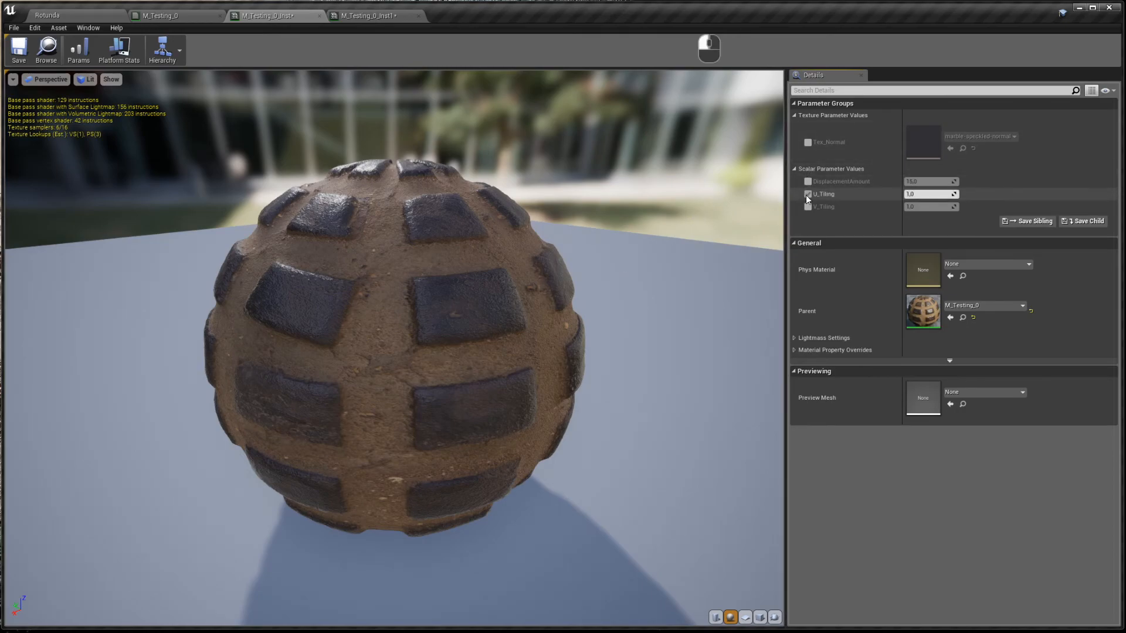
drag(938, 195, 1044, 194)
click(807, 206)
drag(939, 206, 1026, 206)
click(164, 15)
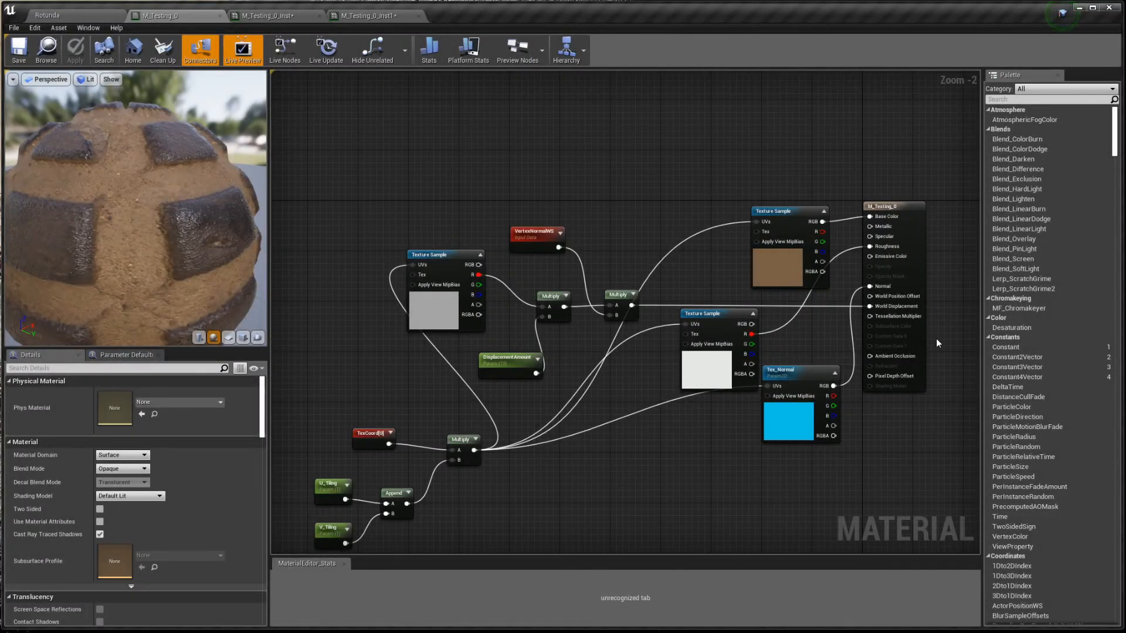
- Check which textures the samples use and move the albedo Texture Sample up and left
click(776, 264)
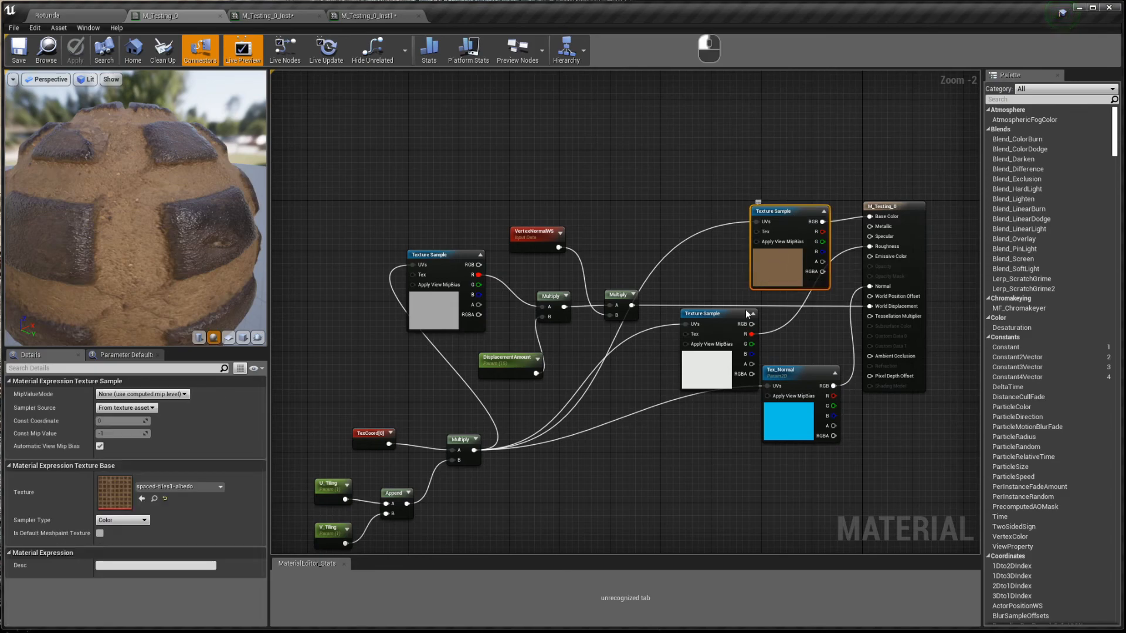
click(441, 311)
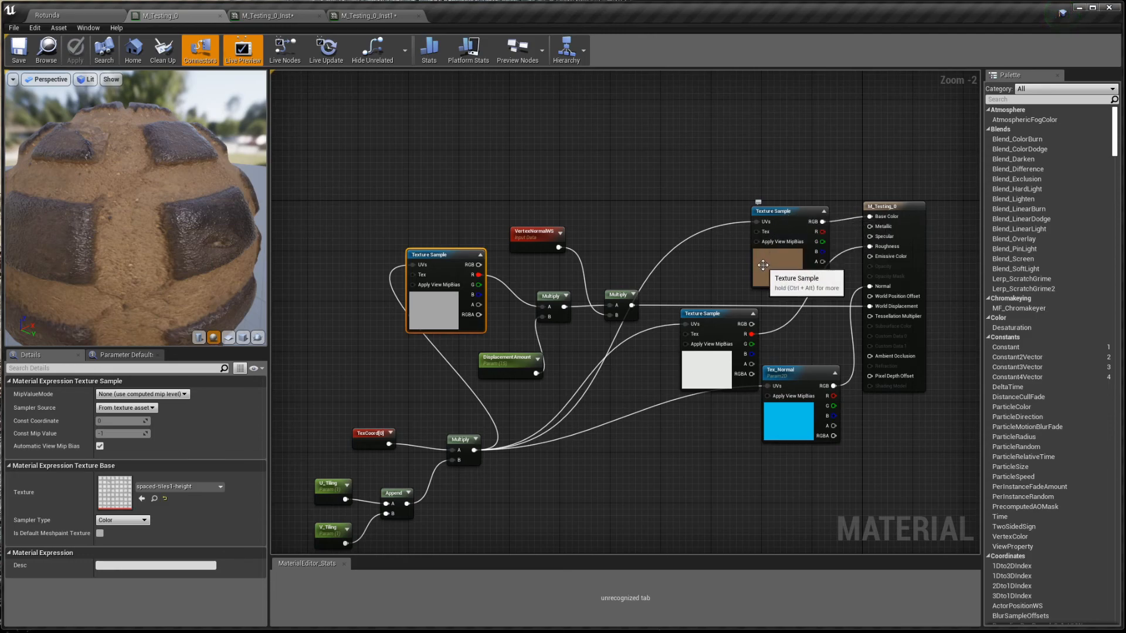
drag(763, 266, 710, 186)
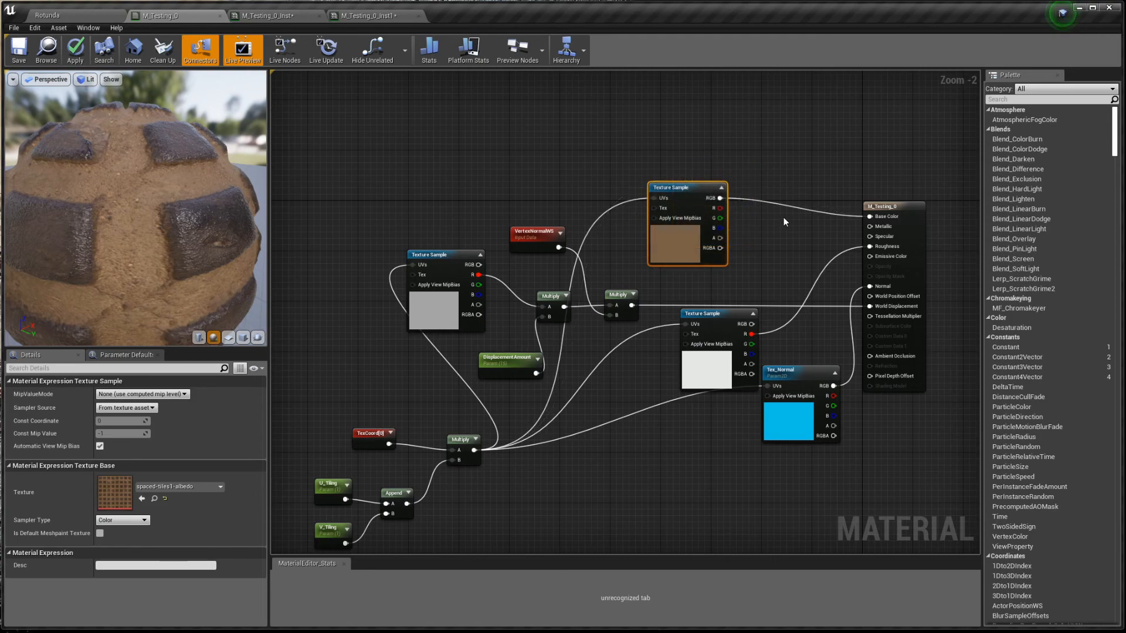
- Add a UseBaseColorTex static switch defaulting to true, with albedo RGB wired to True
right_click(784, 218)
text(static swi)
key(Down)
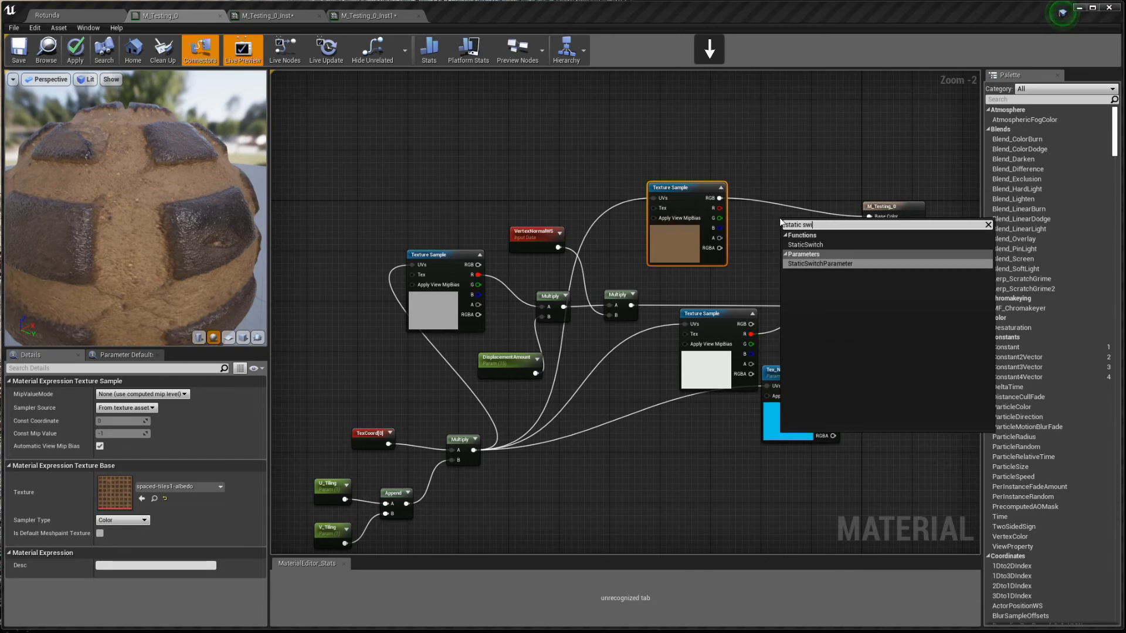
key(Return)
text(UseBaseColorTex)
key(Return)
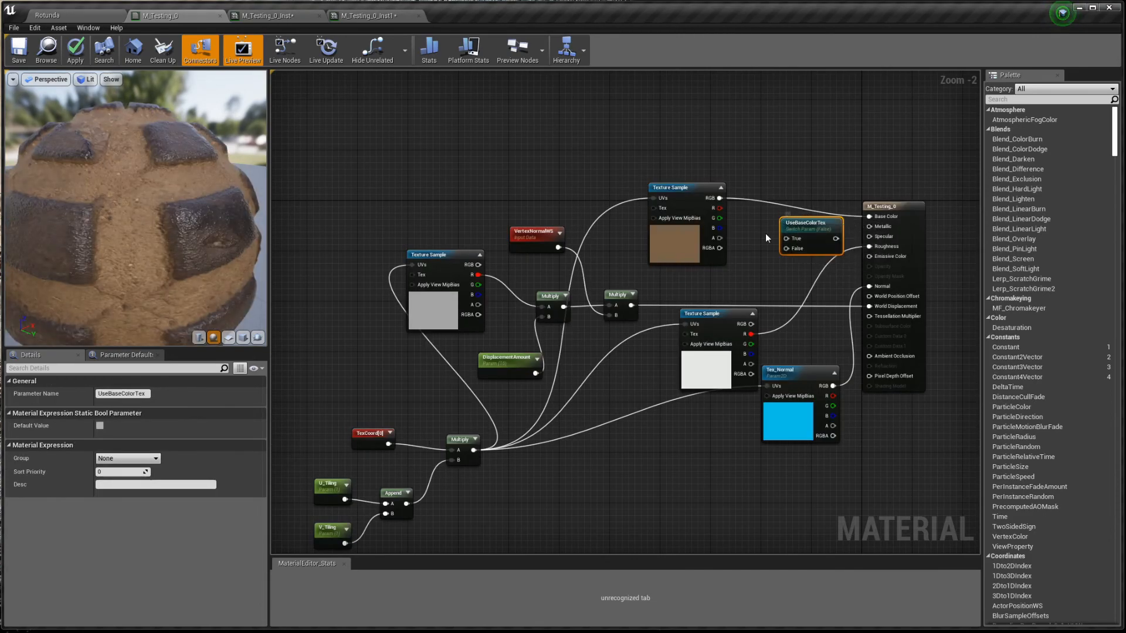
click(98, 427)
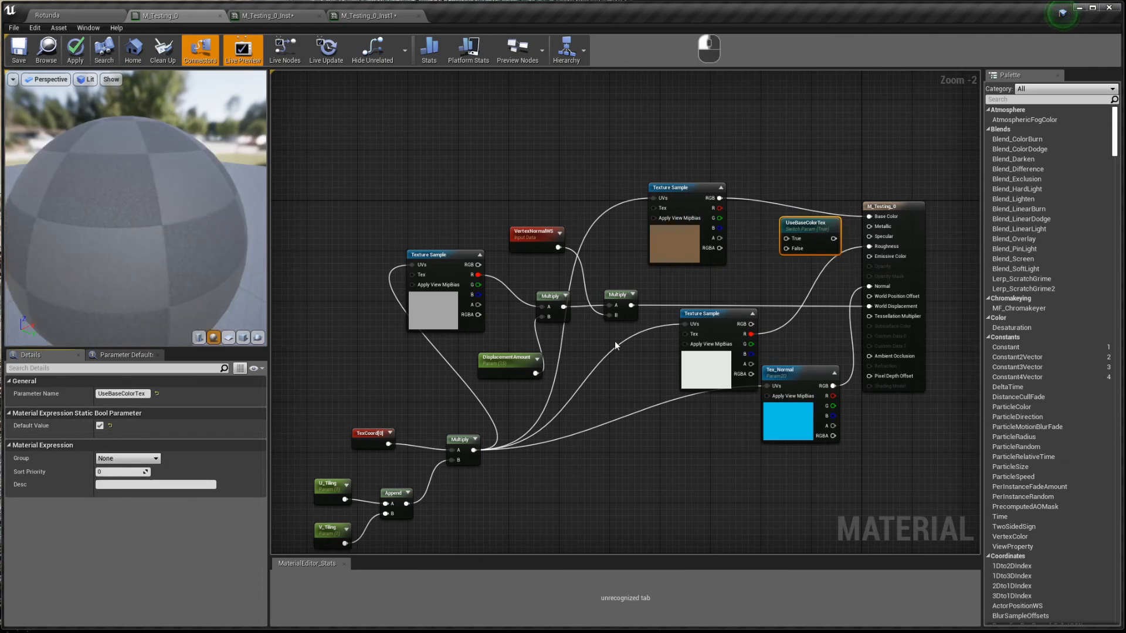
drag(723, 199, 786, 238)
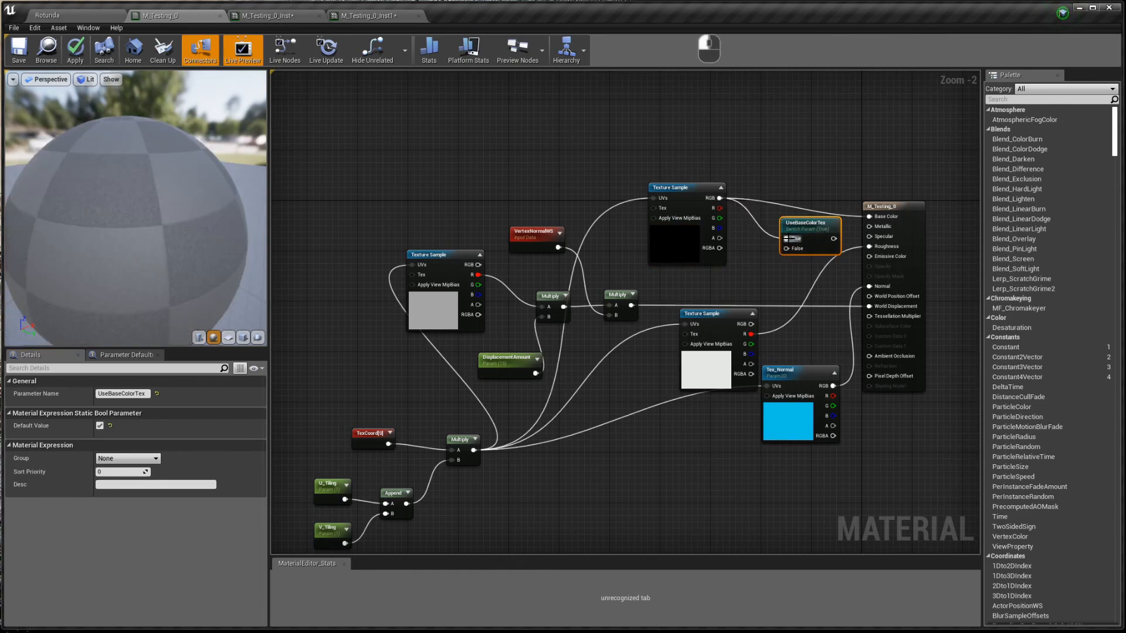
- Connect a BaseColor vector parameter to the switch's False input and the switch to Base Color
click(754, 270)
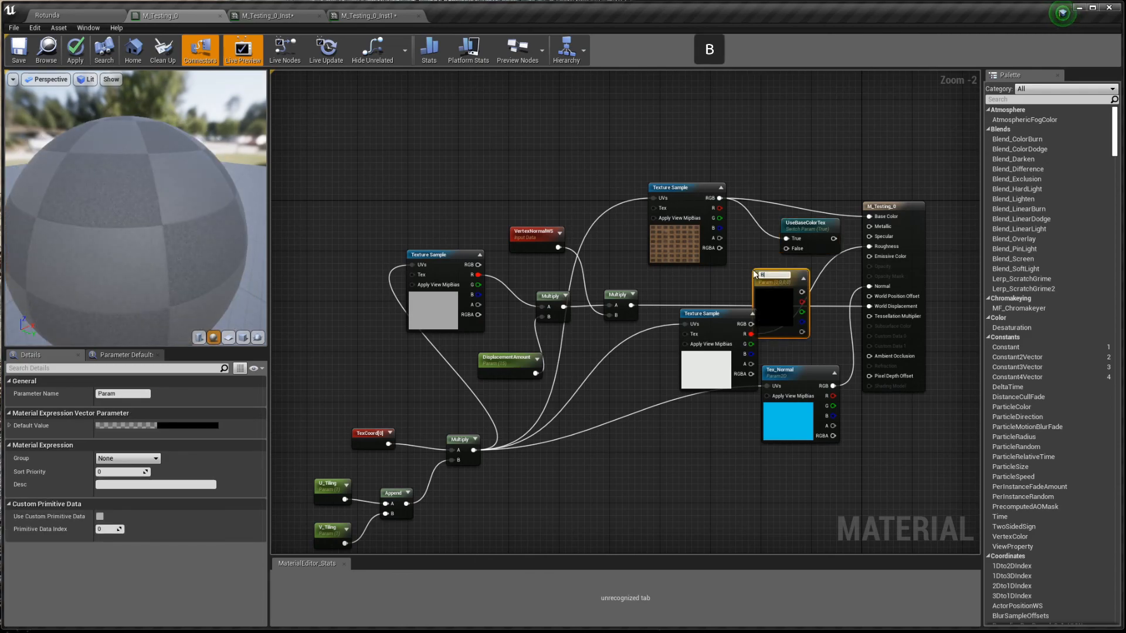
text(BaseColor)
key(Return)
drag(802, 290, 878, 218)
drag(809, 224, 809, 188)
drag(775, 281, 769, 238)
- Save M_Testing_0, then in M_Testing_0_Inst override UseBaseColorTex and set it to false
click(24, 60)
click(273, 15)
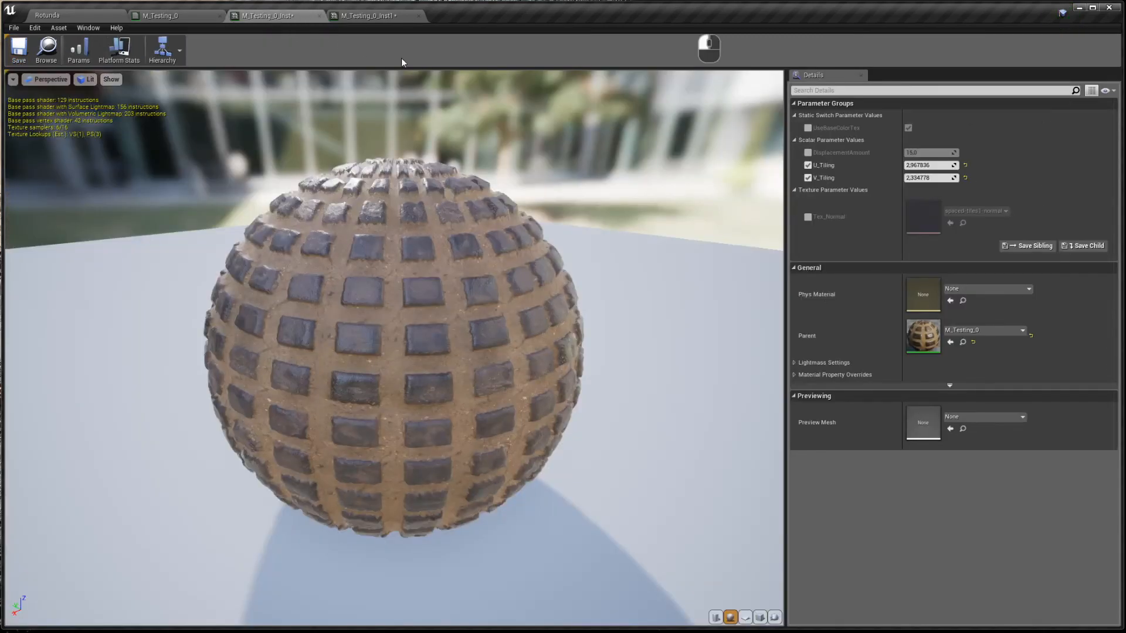
click(809, 128)
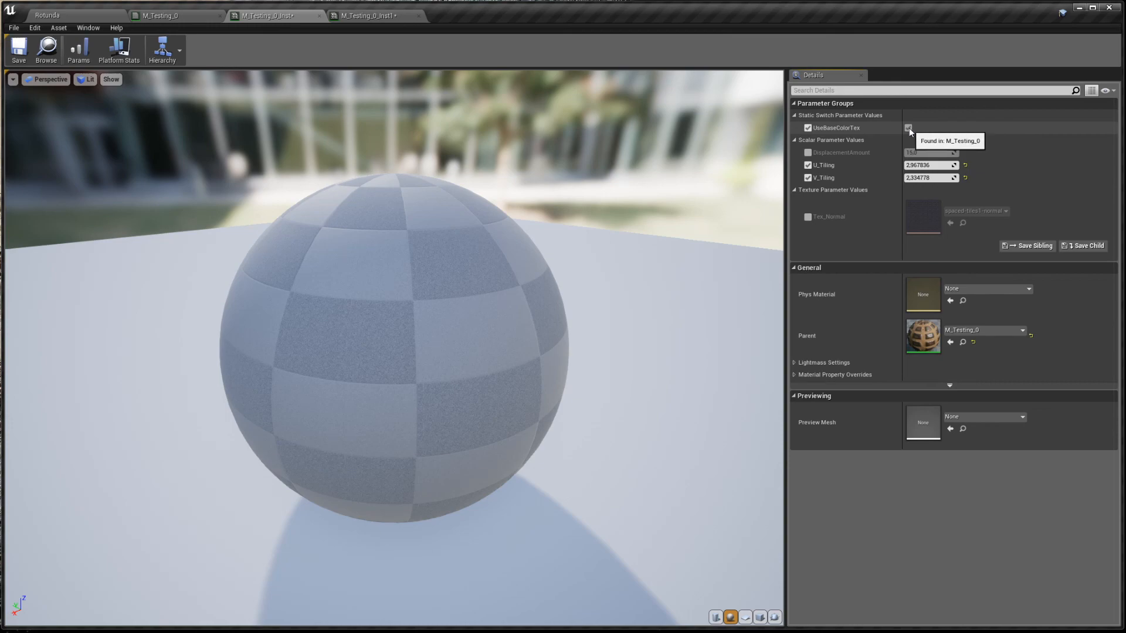
click(909, 127)
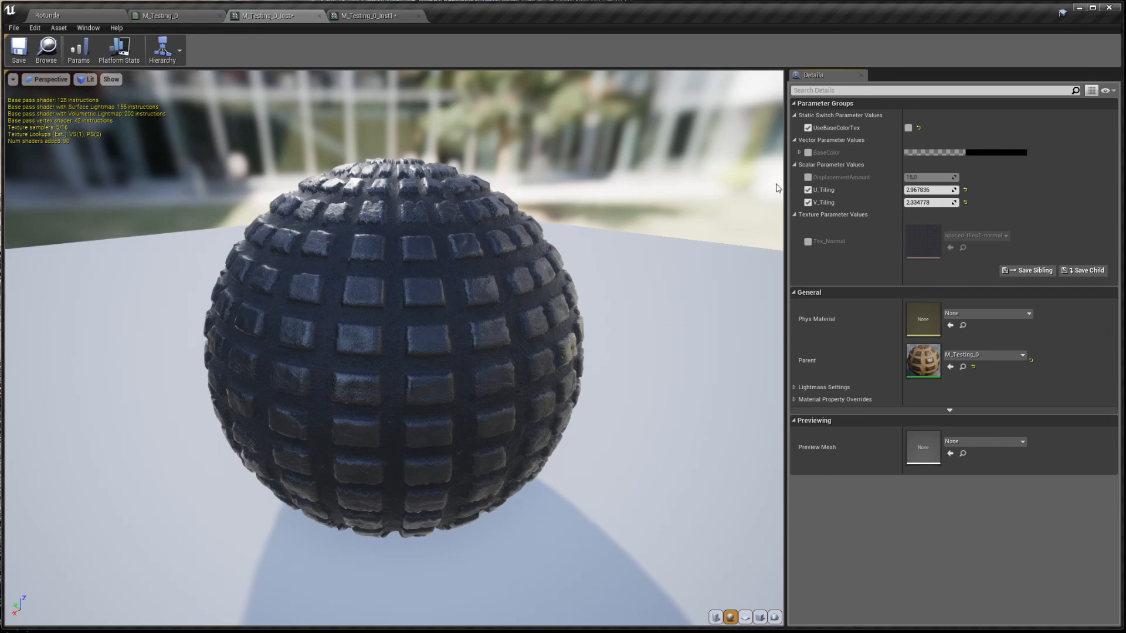
- Override BaseColor with a pinkish red, then re-enable UseBaseColorTex to restore the albedo texture
click(808, 153)
click(987, 154)
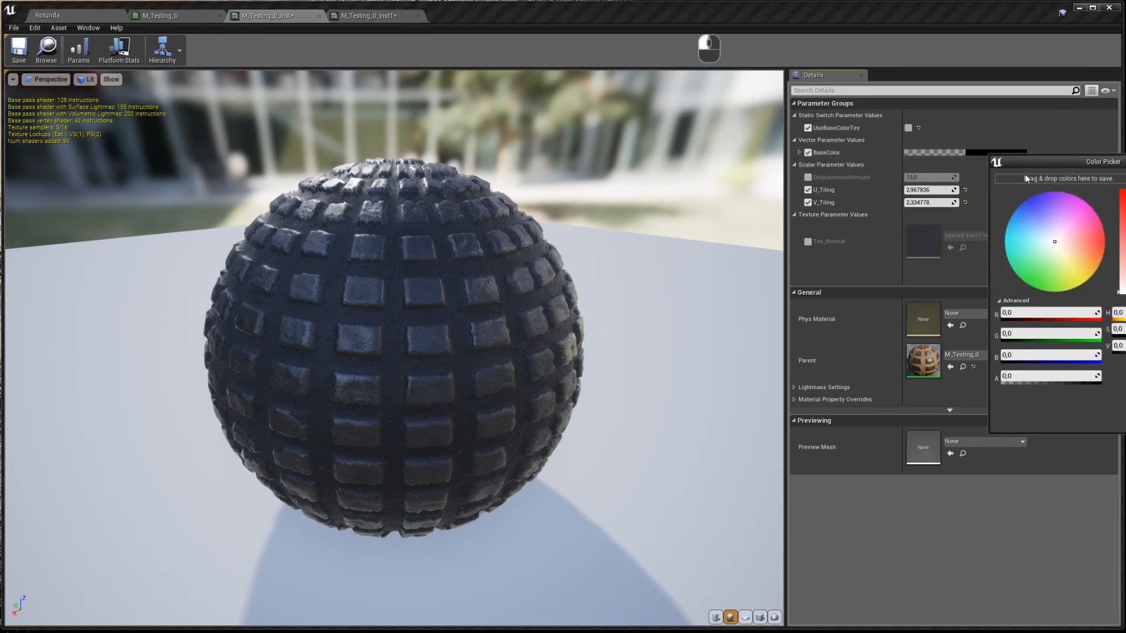
drag(1125, 292, 1125, 191)
click(1125, 422)
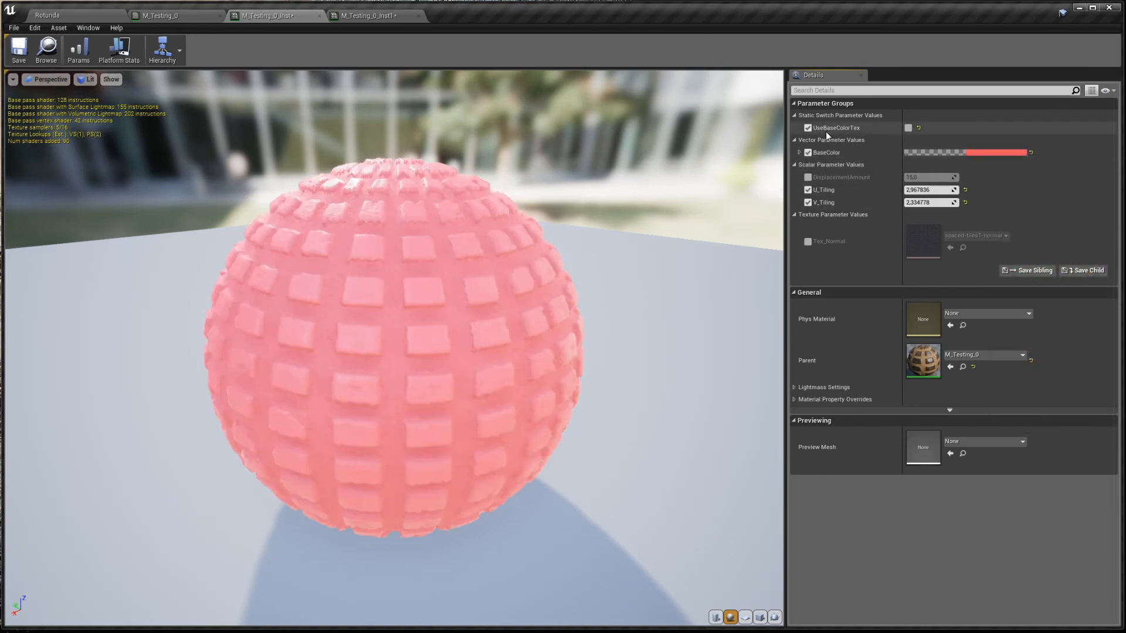
click(908, 128)
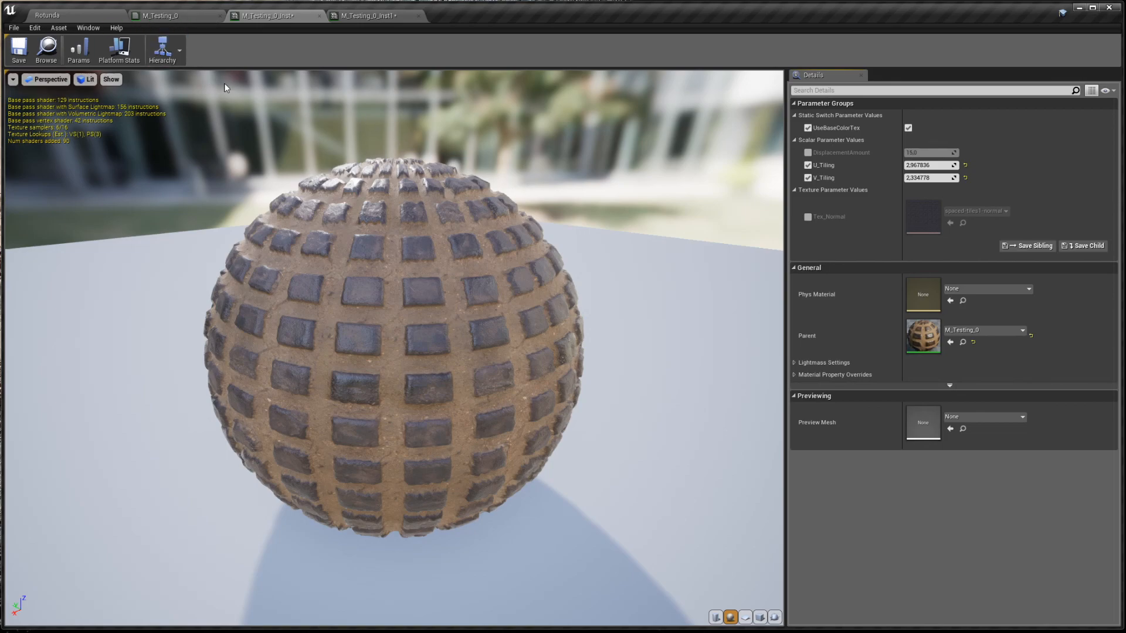
- Move from the M_Testing_0 material graph to the M_Testing_0_Inst1 instance
click(163, 16)
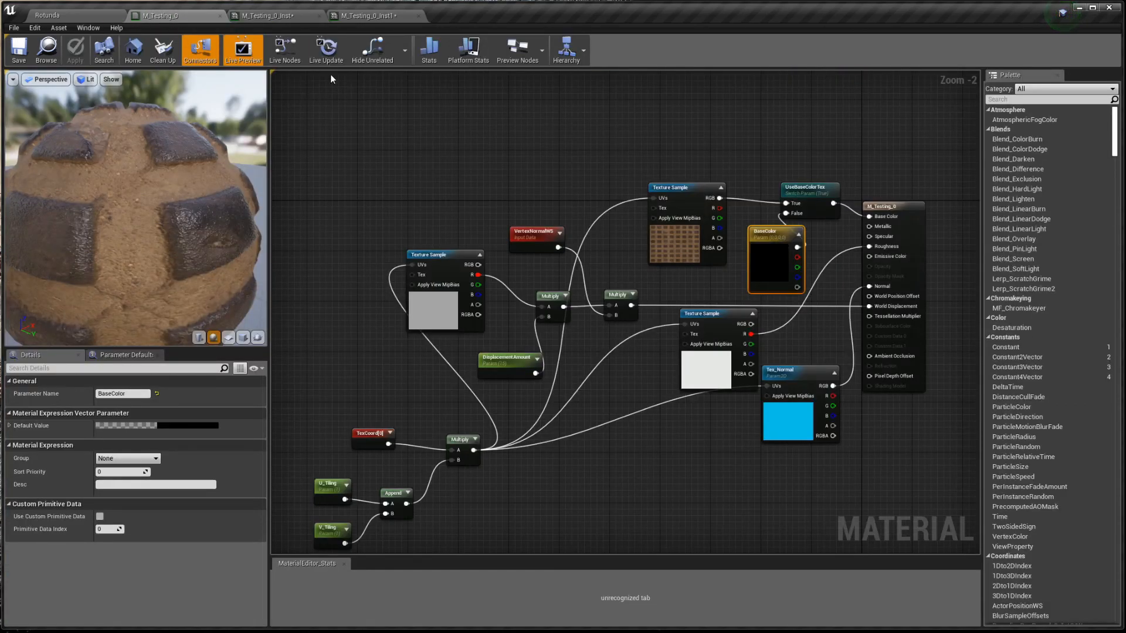
click(369, 15)
click(368, 16)
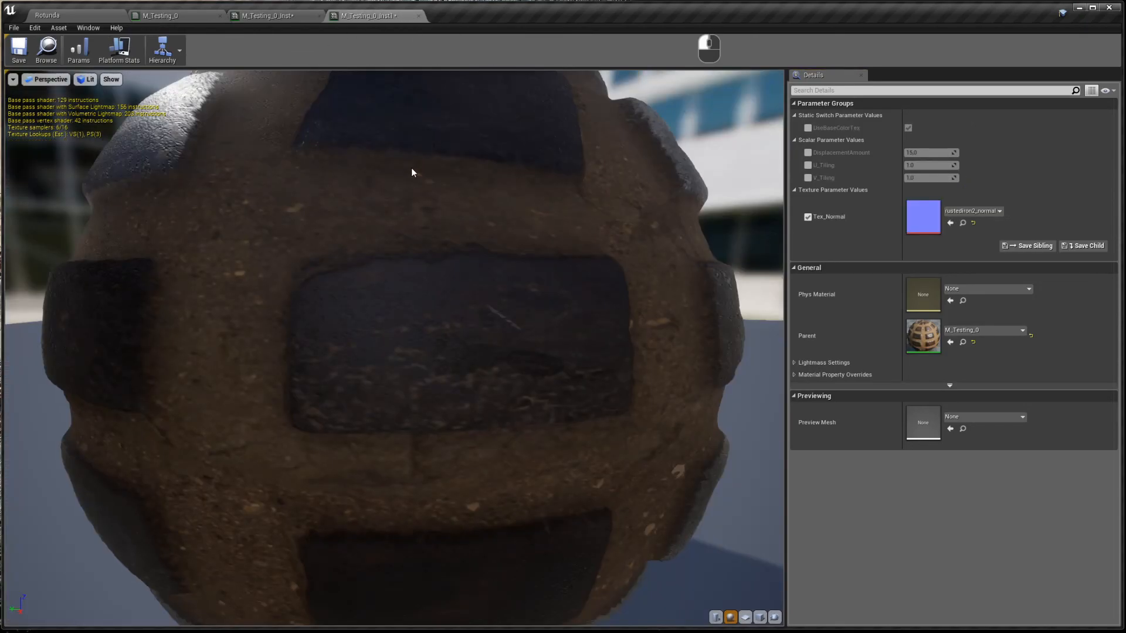